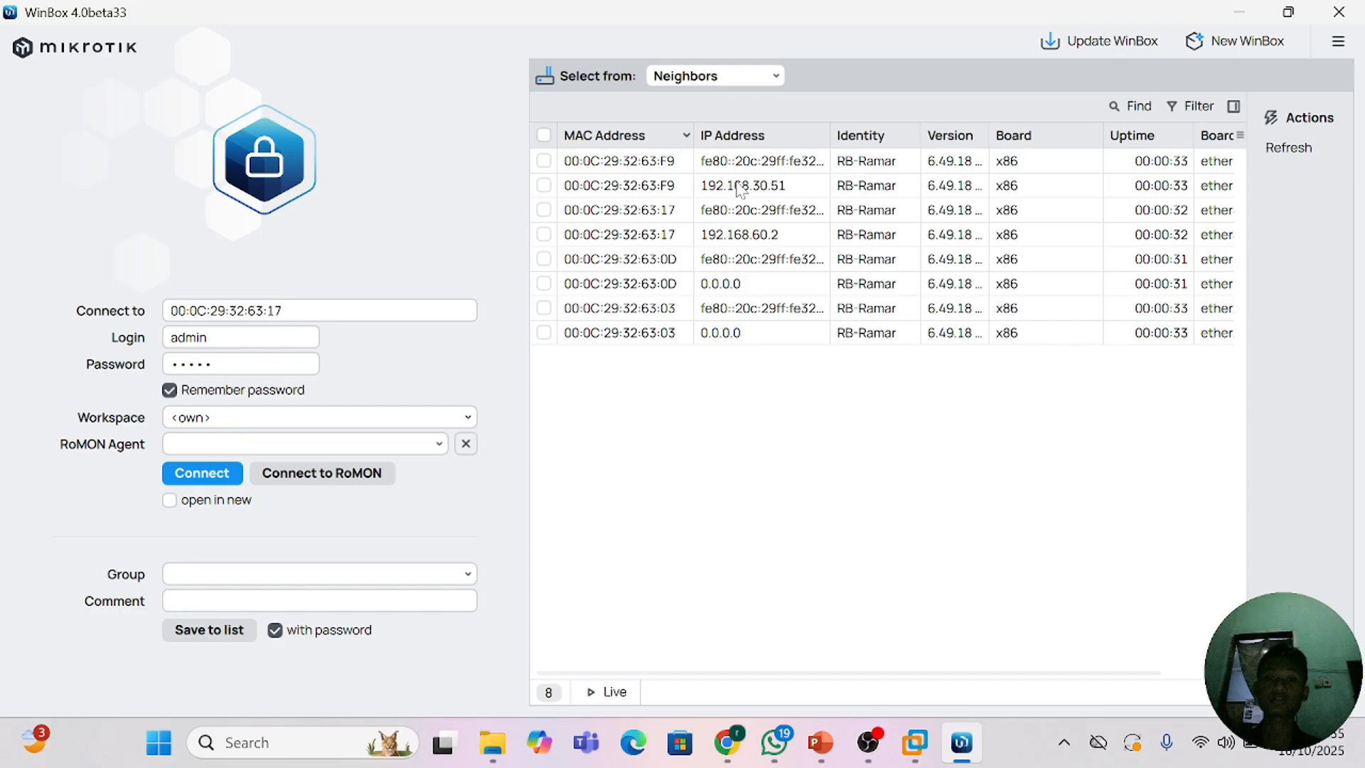
click(740, 189)
click(768, 212)
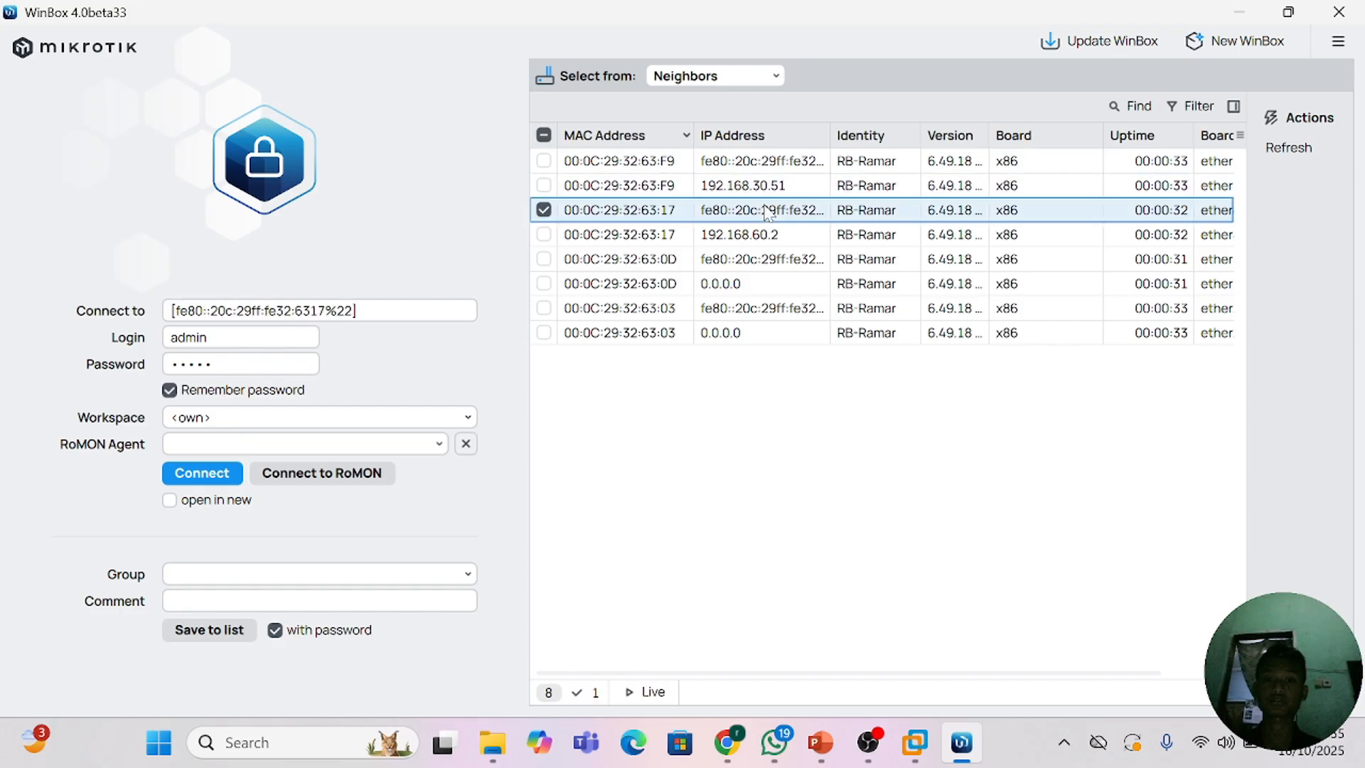
click(617, 191)
click(649, 213)
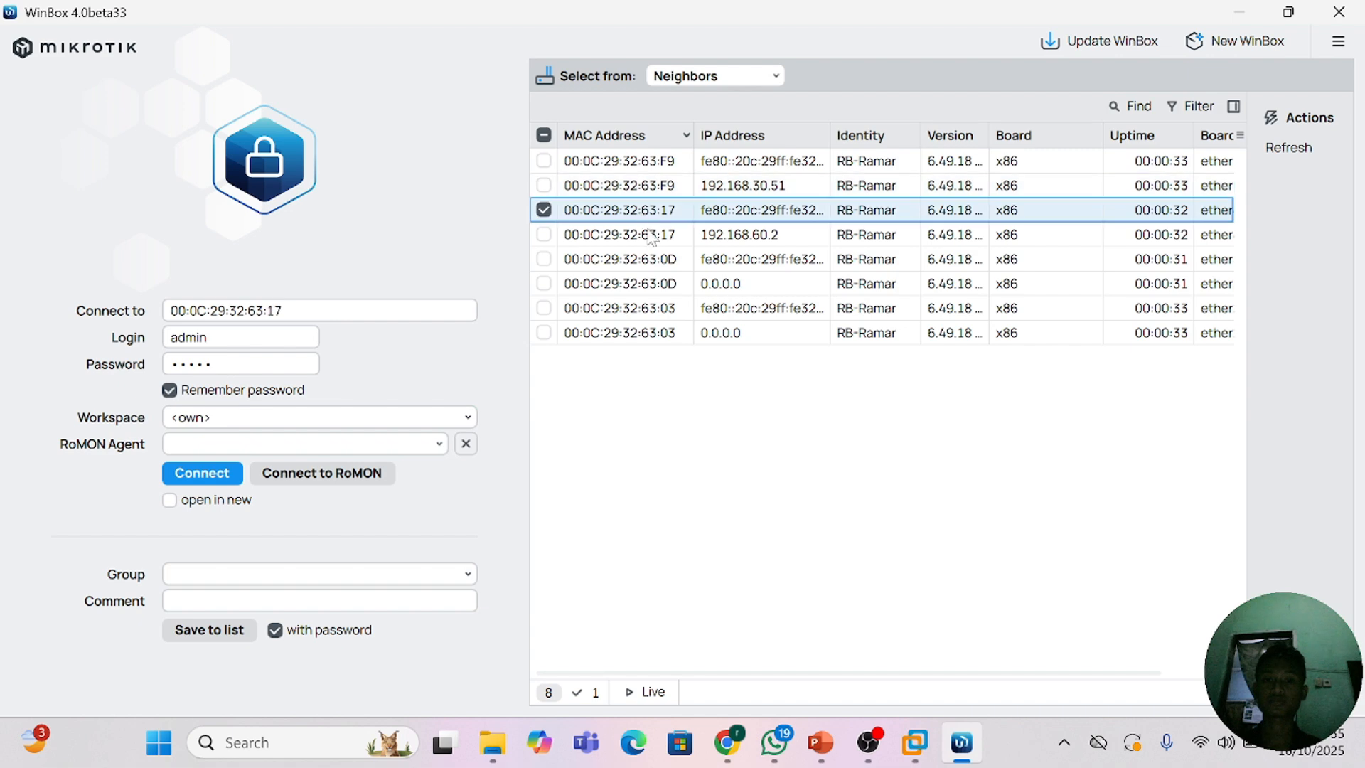
click(670, 187)
click(739, 190)
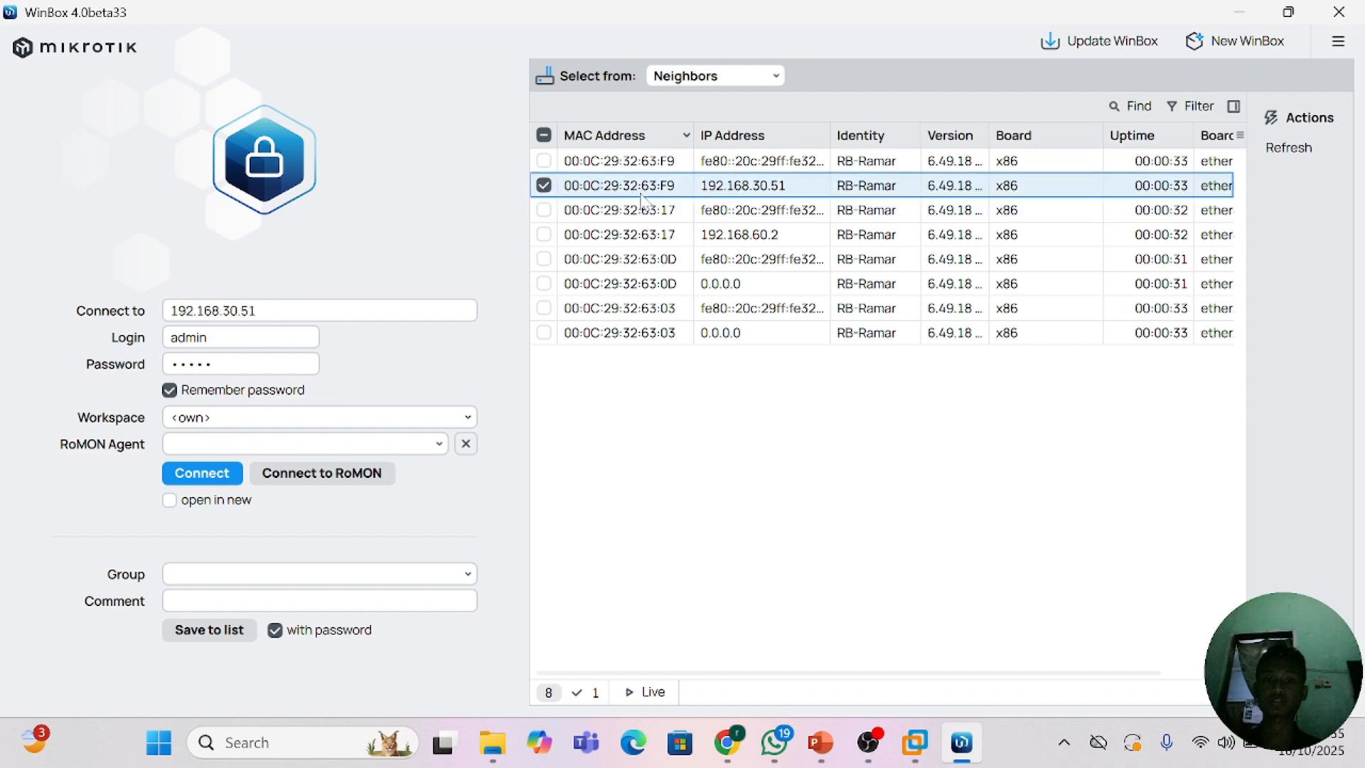
click(203, 474)
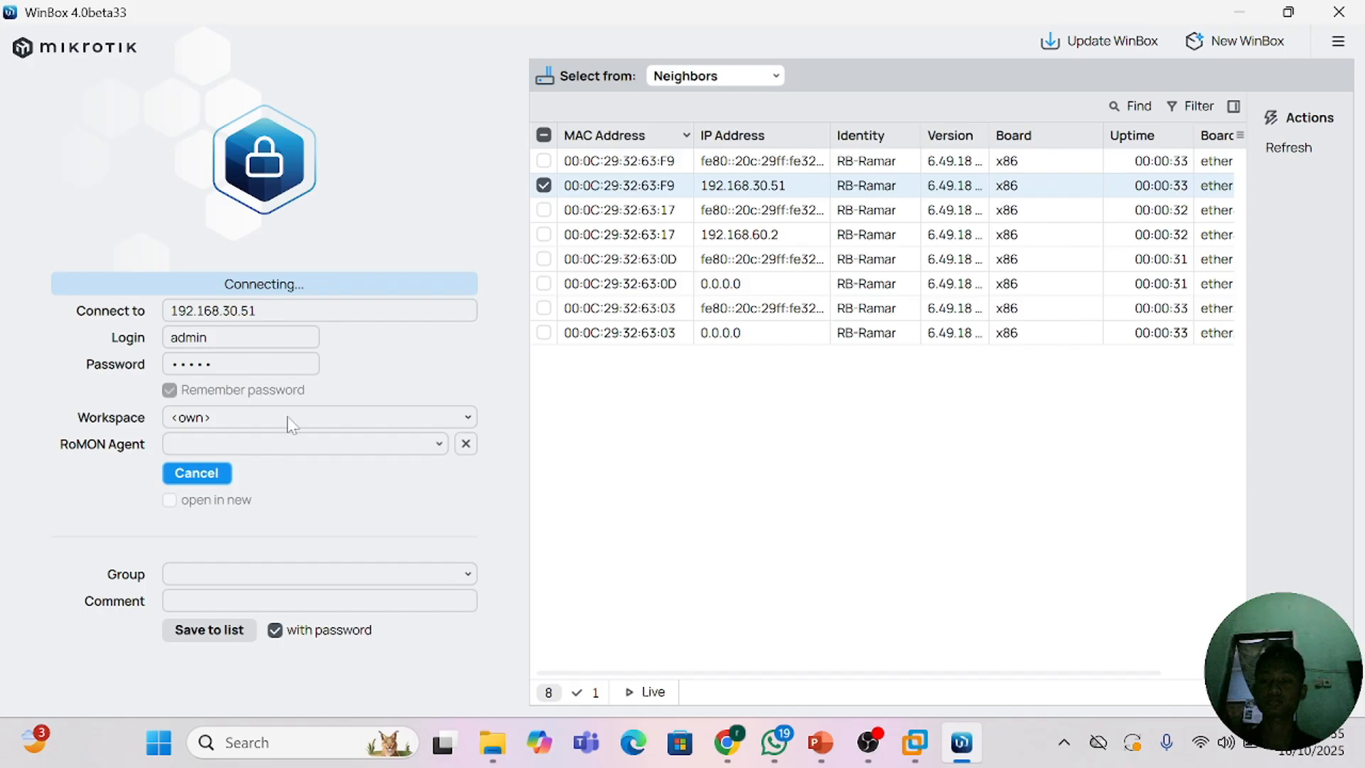
click(217, 477)
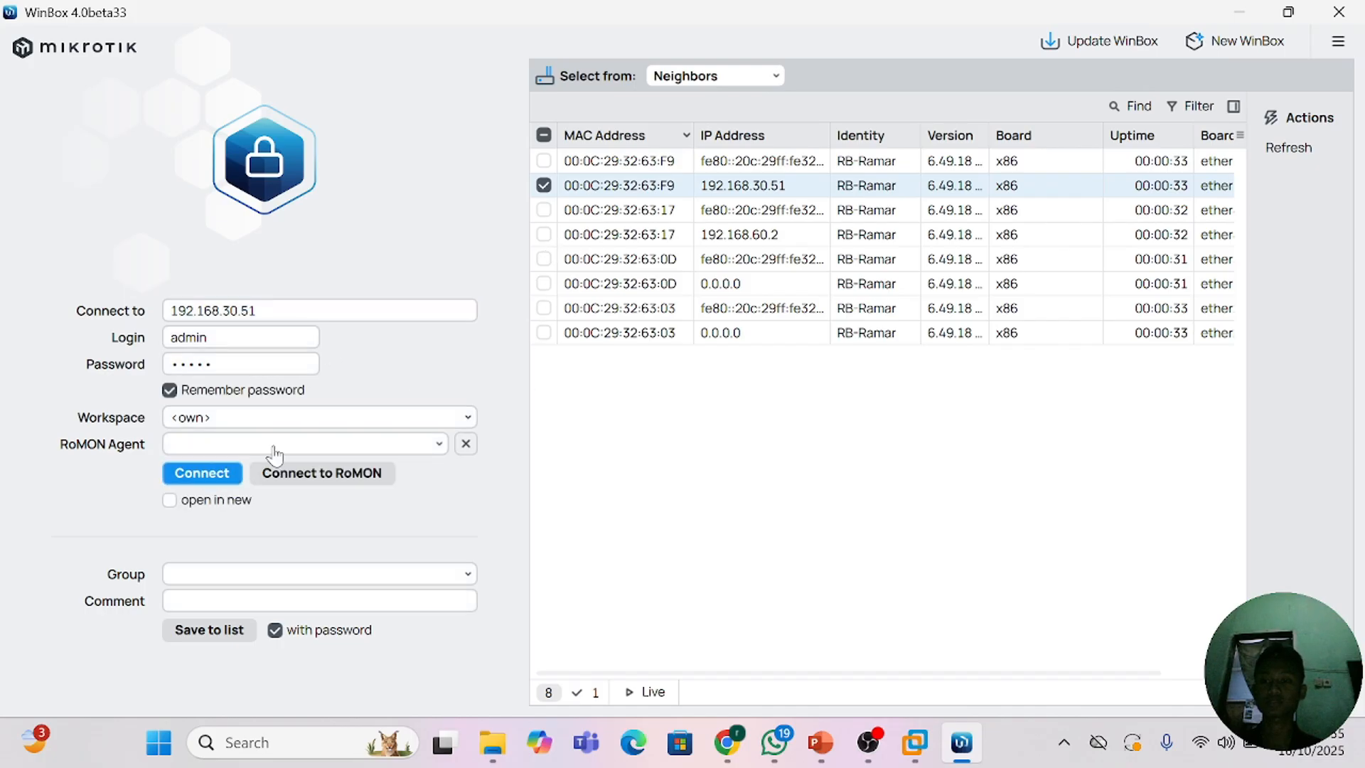
Step: Connect to the neighbor router by its MAC address 00:0C:29:32:63:F9 using the saved login
click(595, 194)
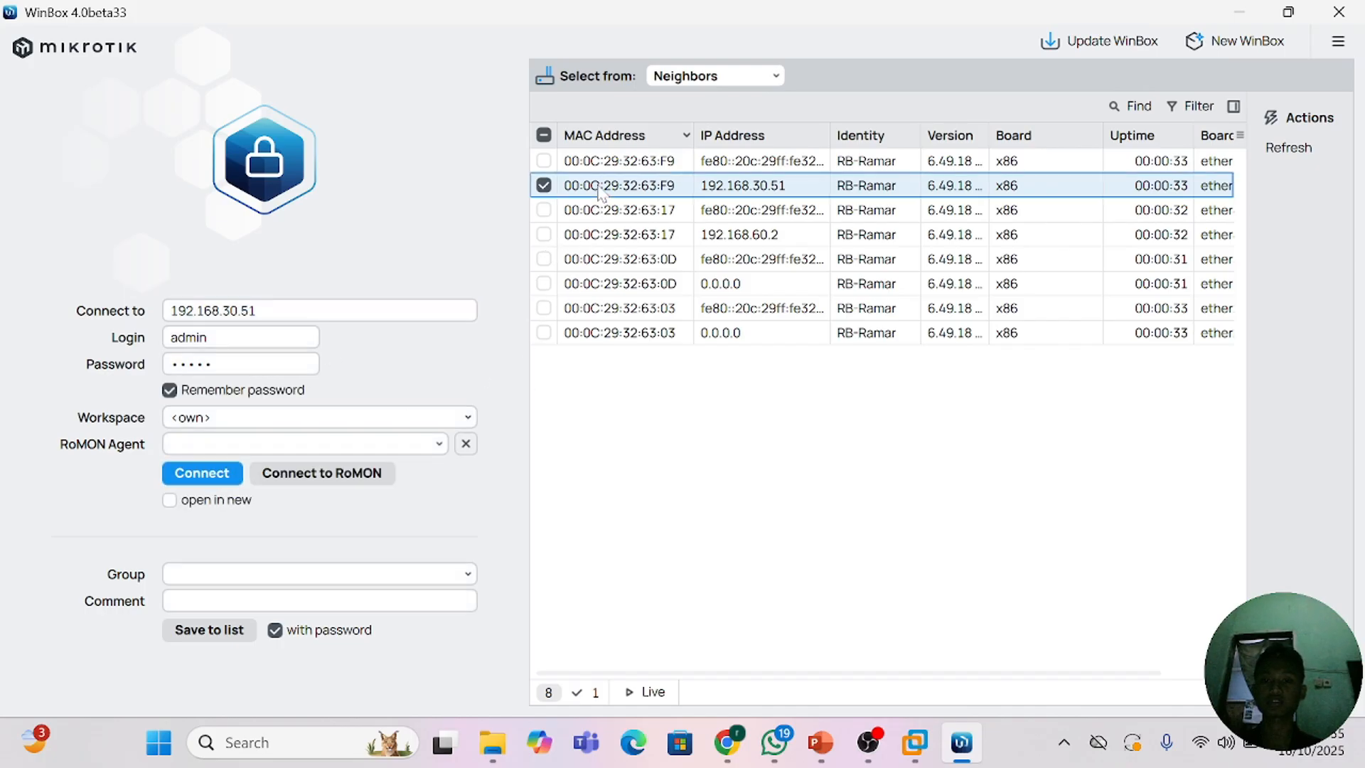
click(205, 474)
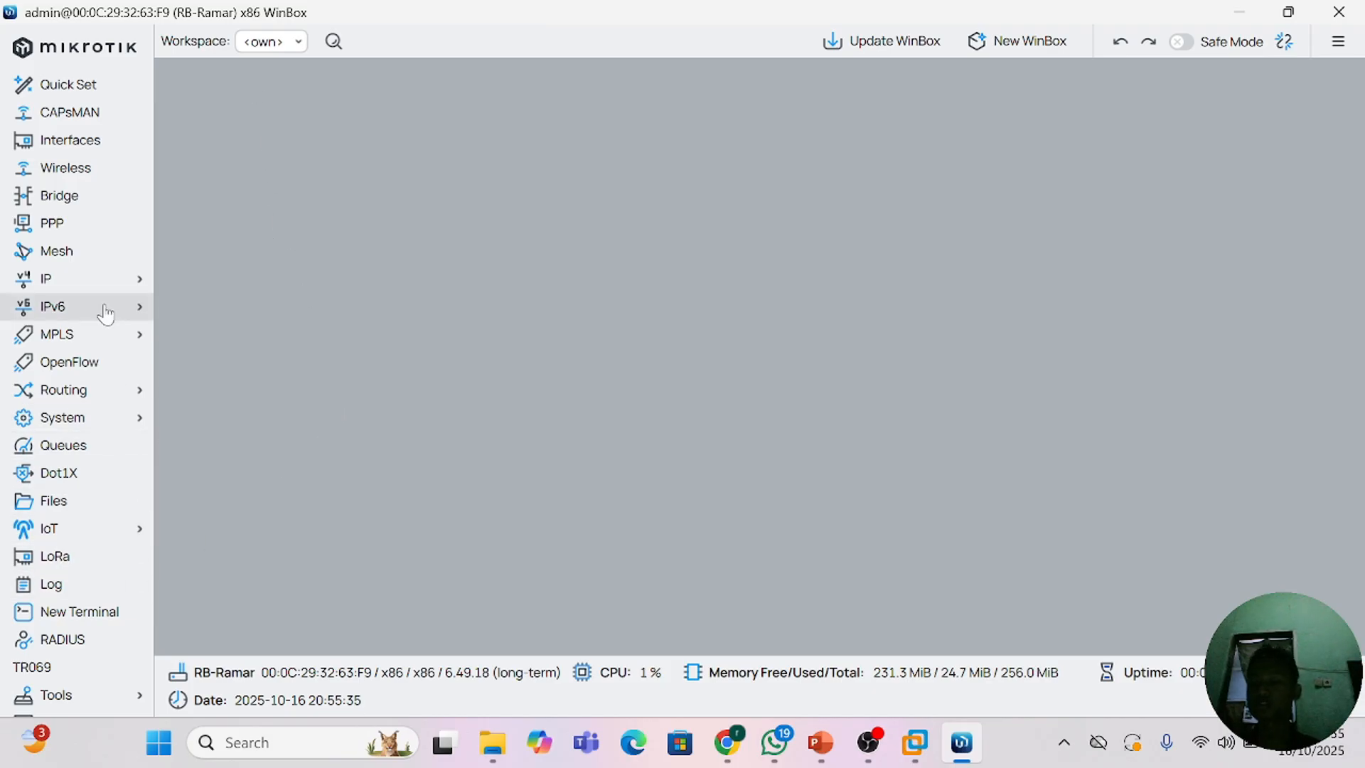
Step: Set the router's system identity to RB-Rama and apply the change
click(137, 423)
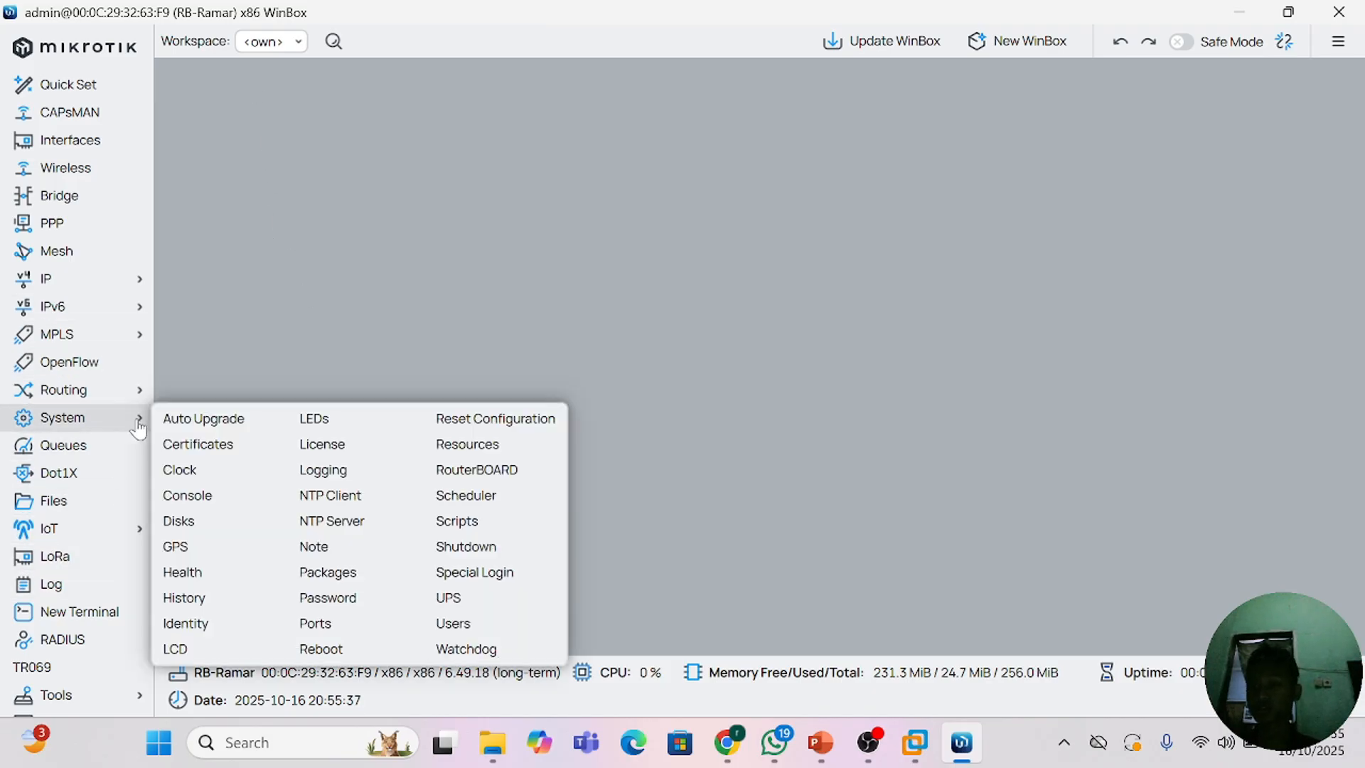
click(203, 623)
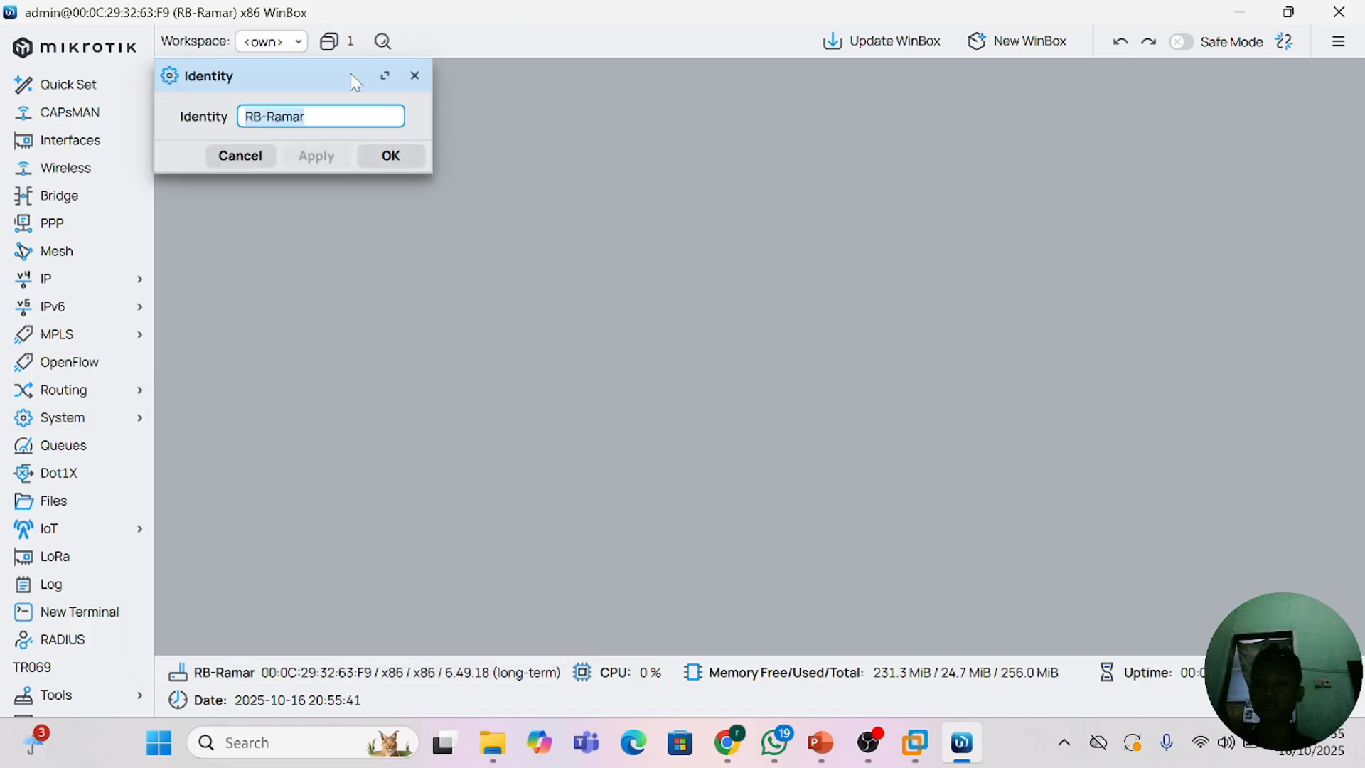
click(258, 117)
key(BackSpace)
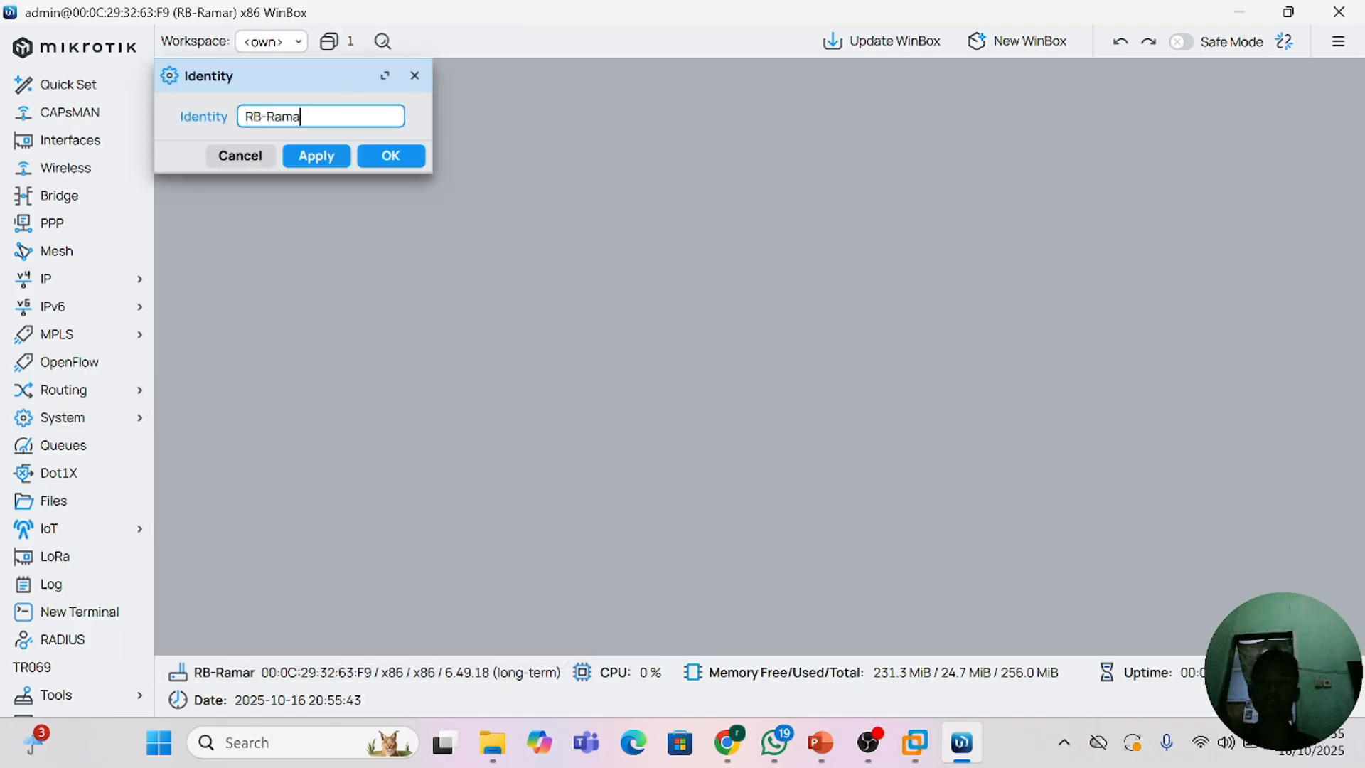
click(317, 155)
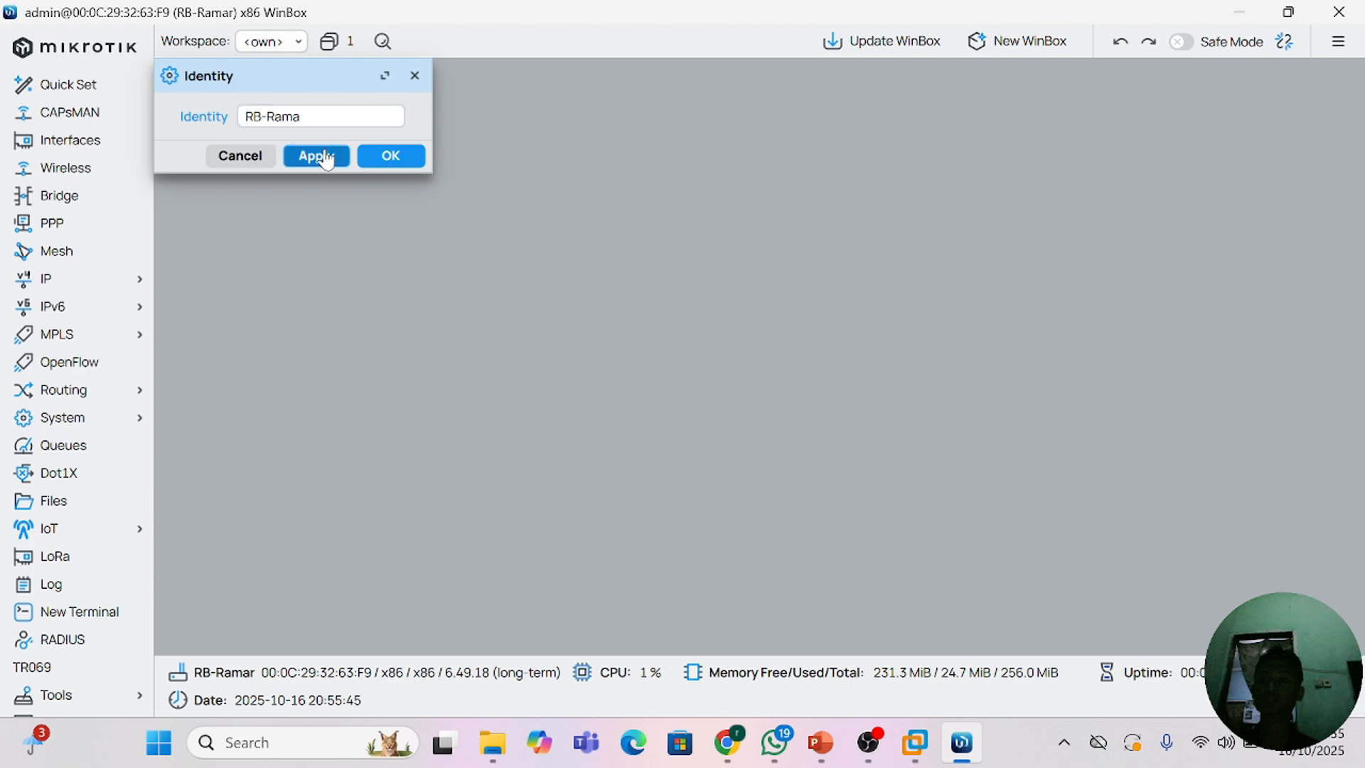
click(391, 156)
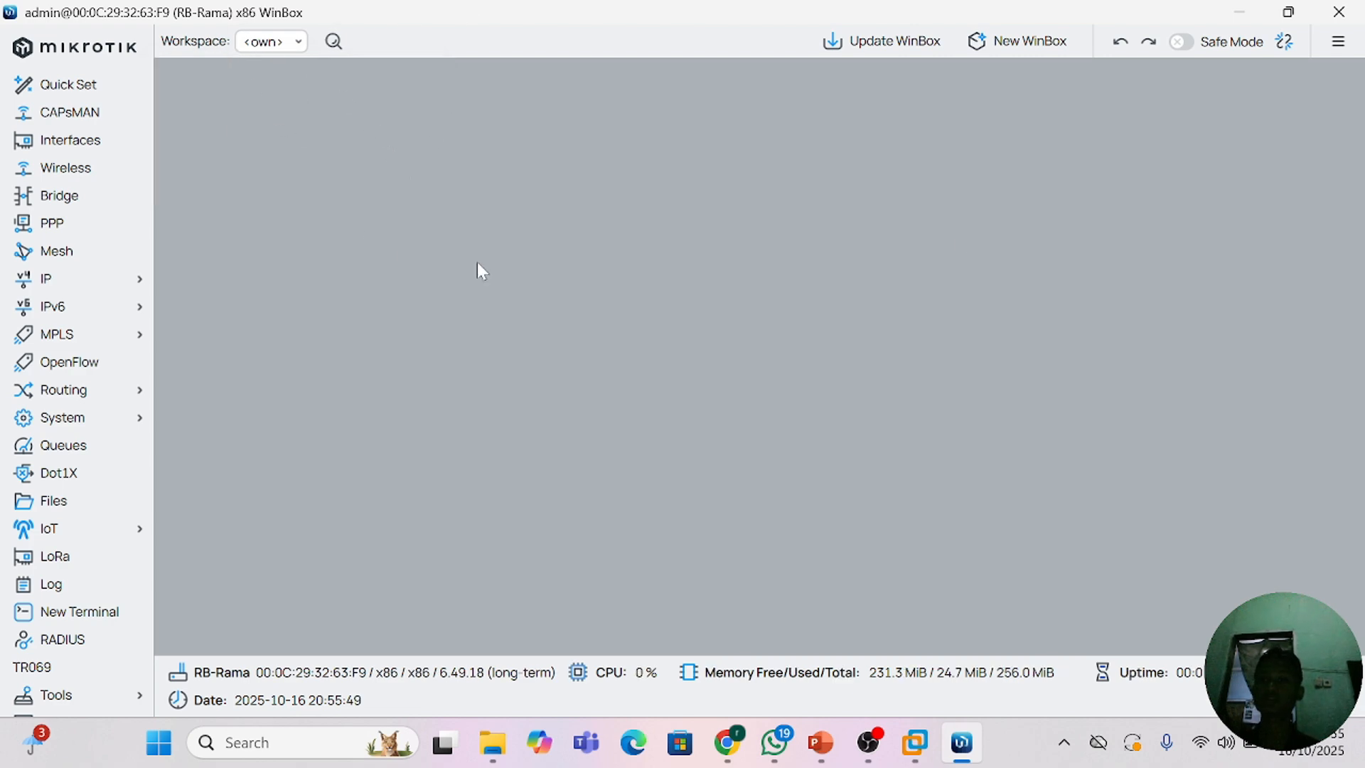
Step: Restart WinBox and reconnect to the router through MAC address 00:0C:29:32:63:F9
click(1355, 12)
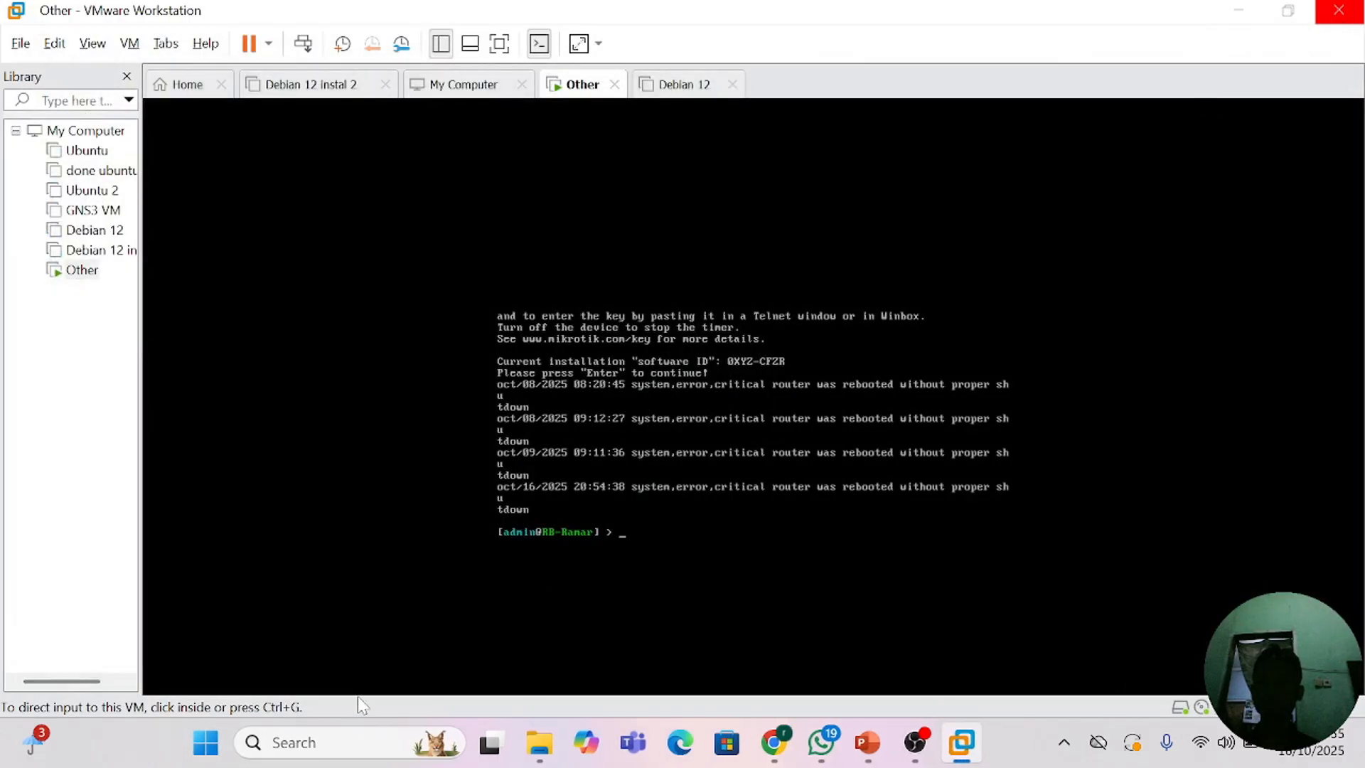
click(306, 743)
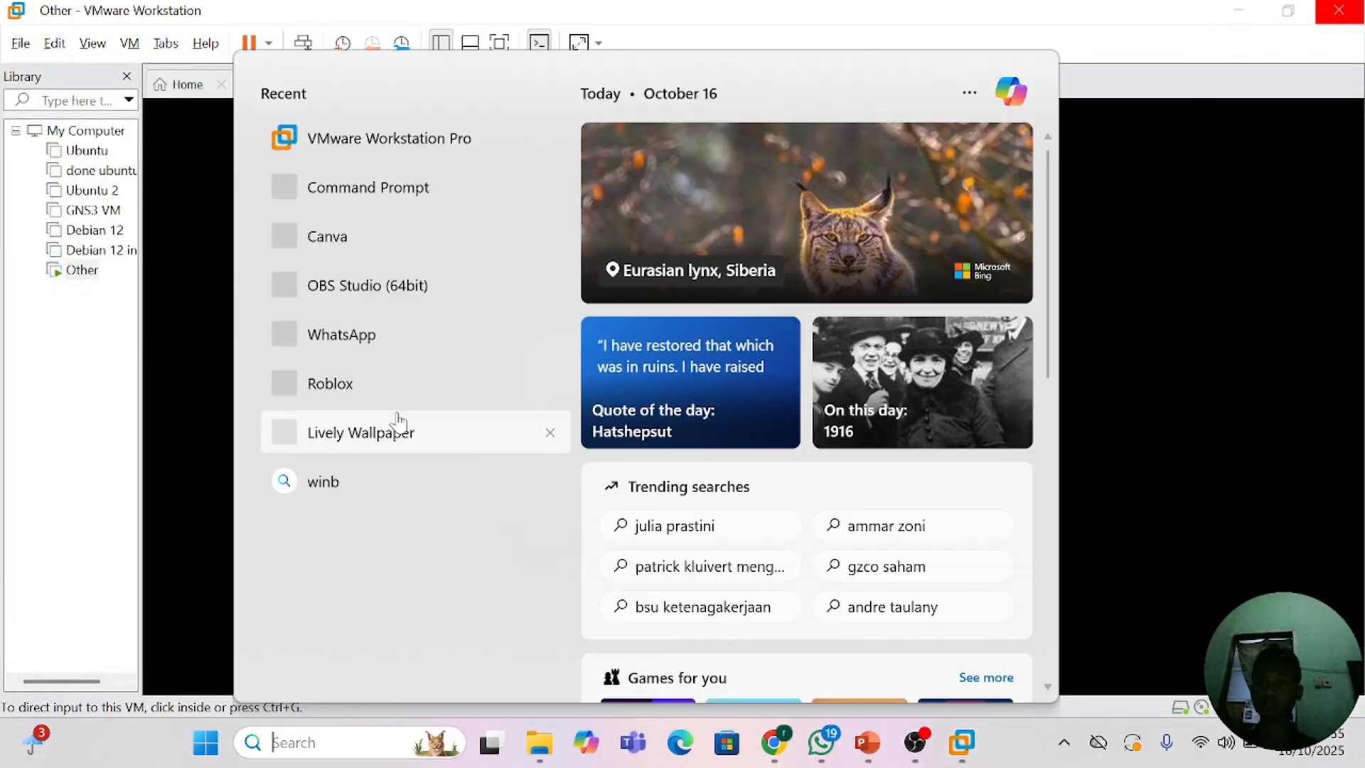
text(WINBO)
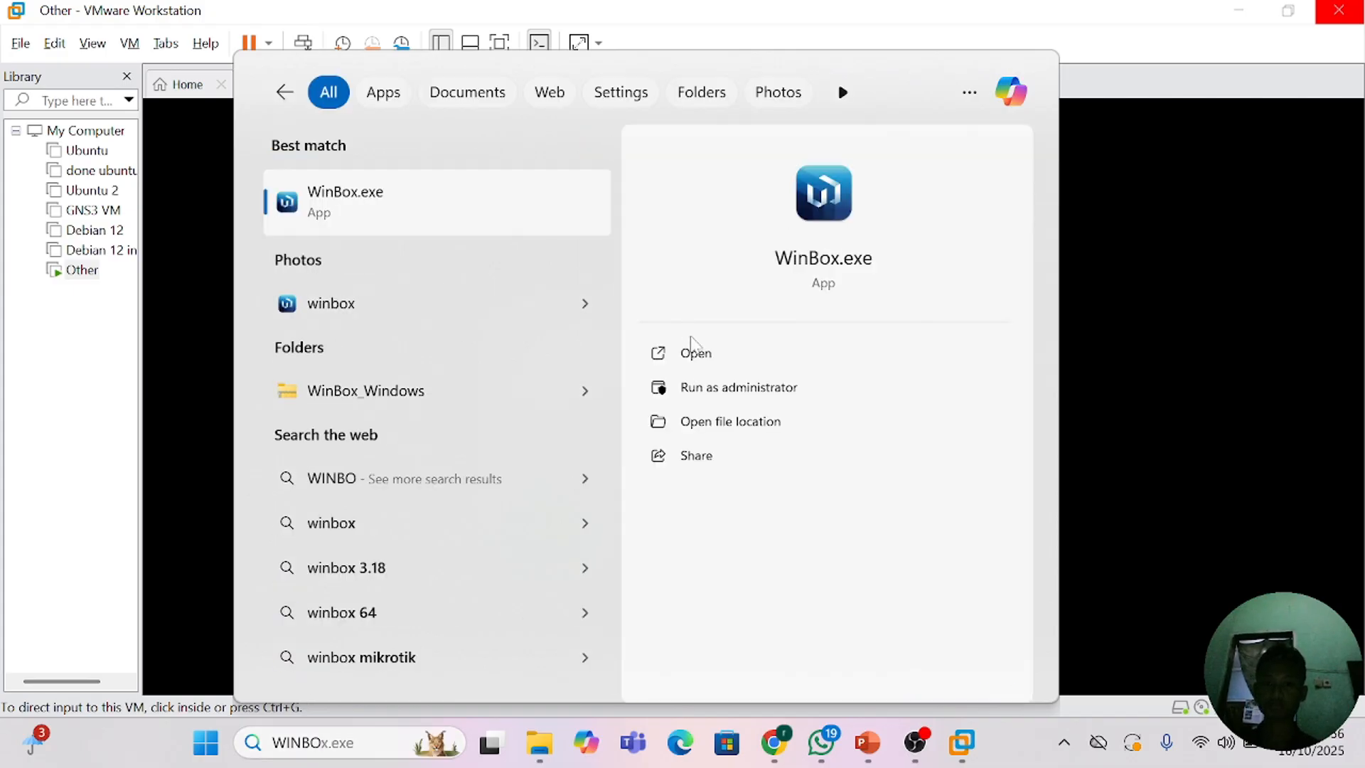
click(695, 353)
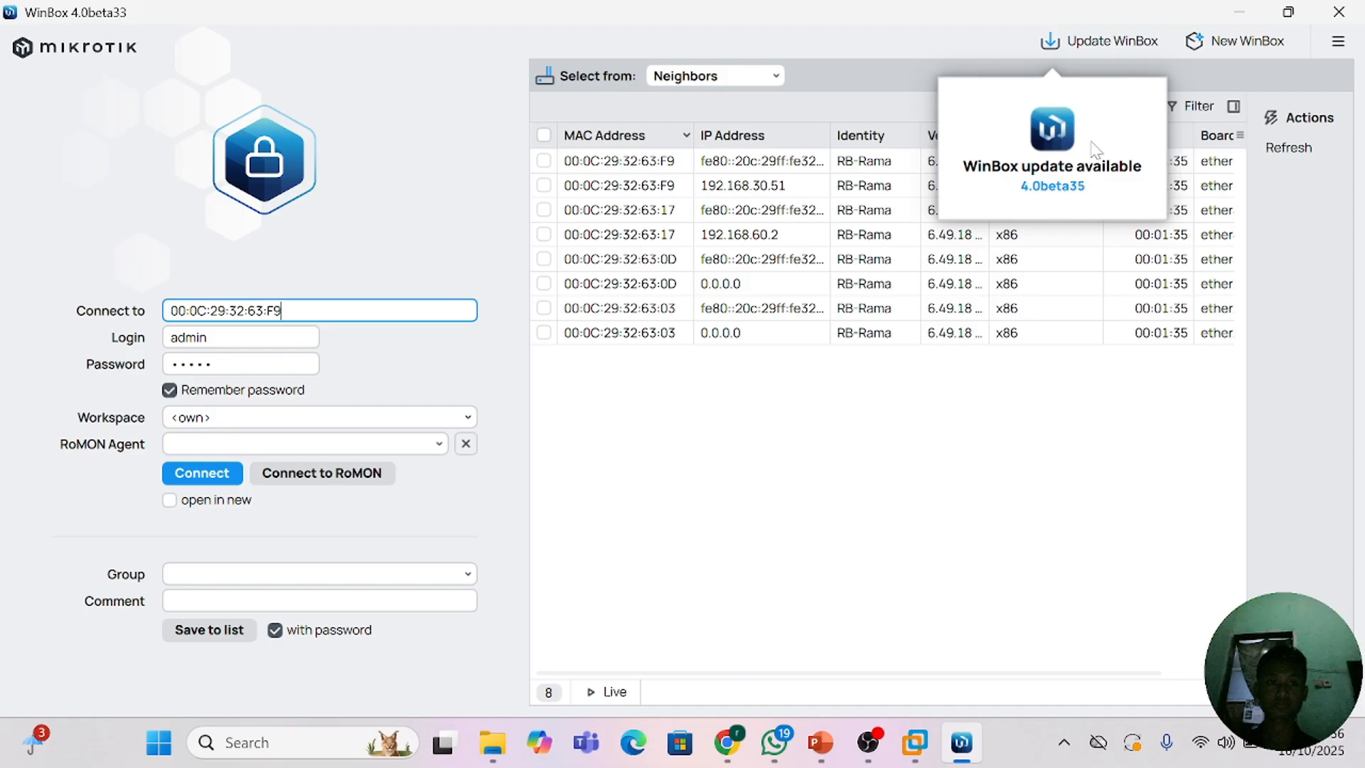
click(882, 485)
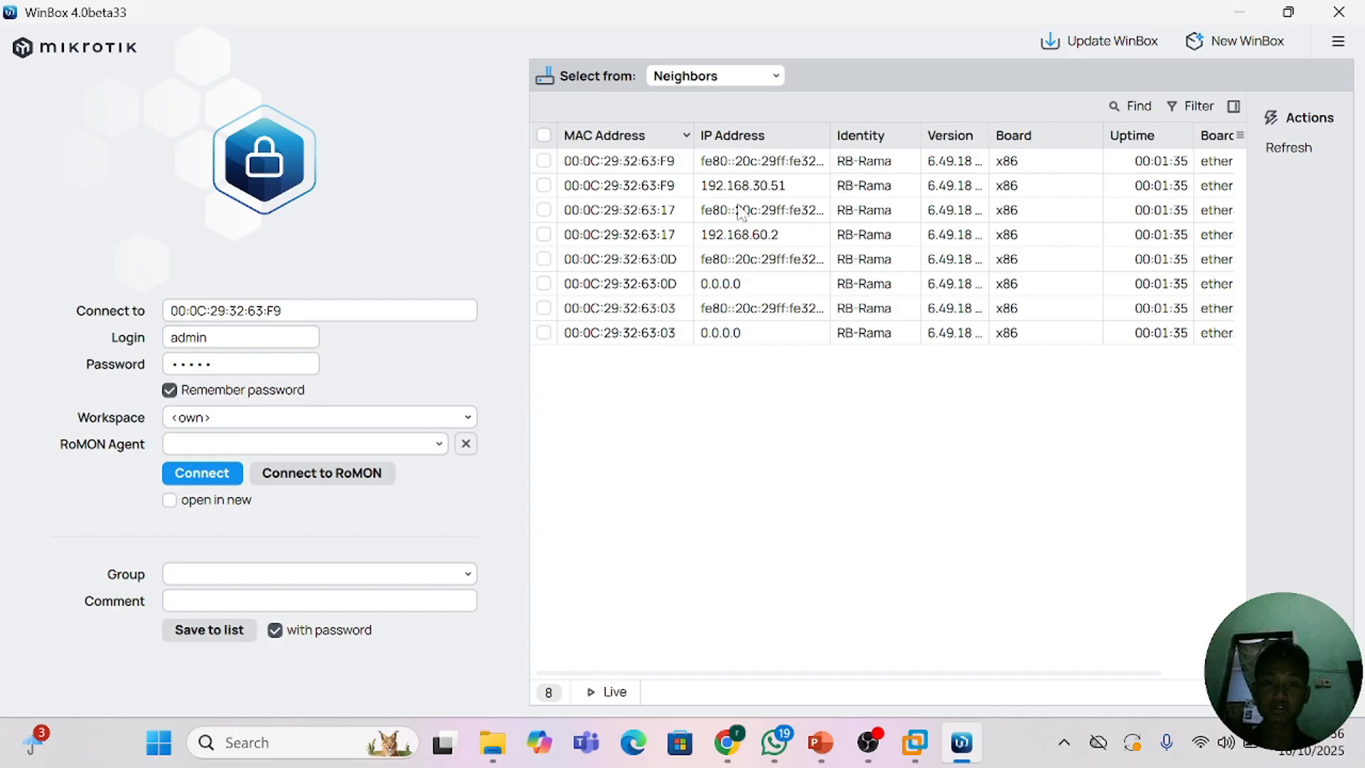
click(637, 187)
click(213, 471)
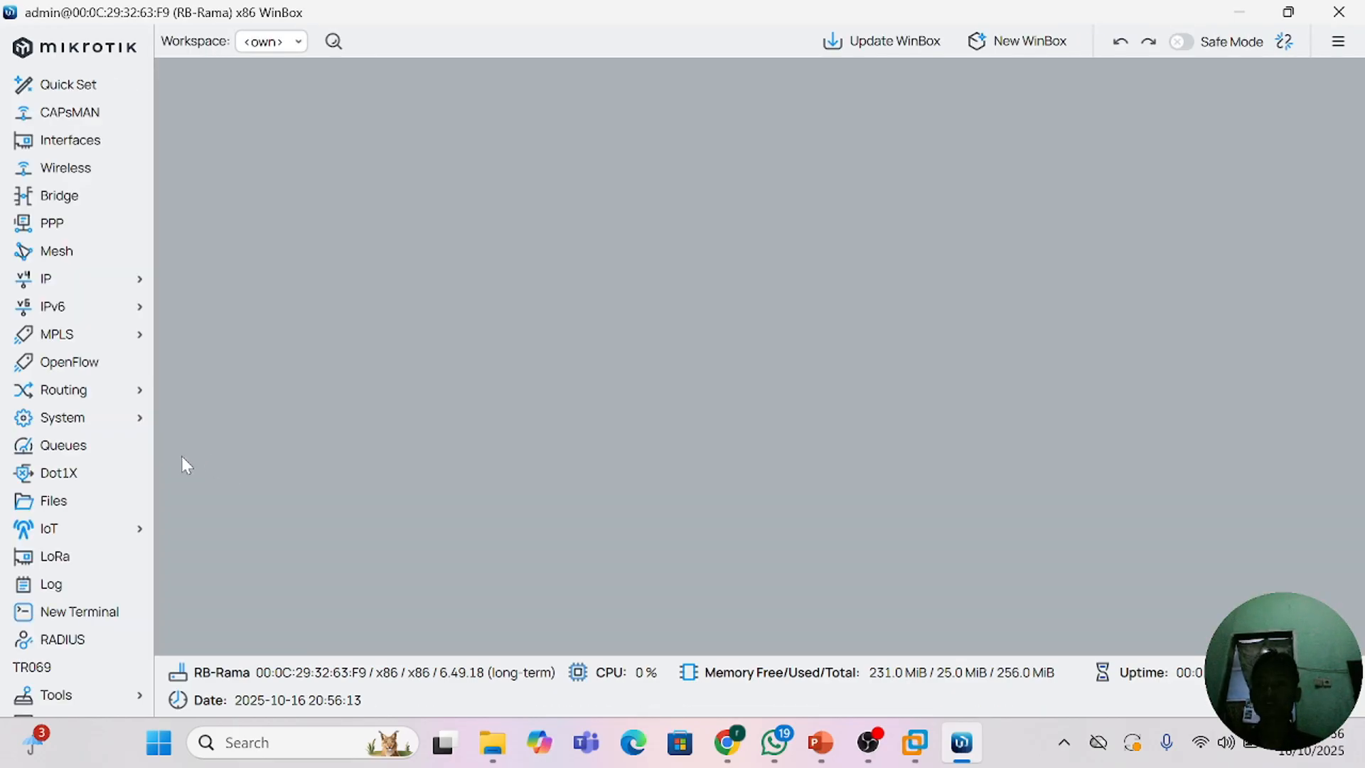
mouse_move(100, 530)
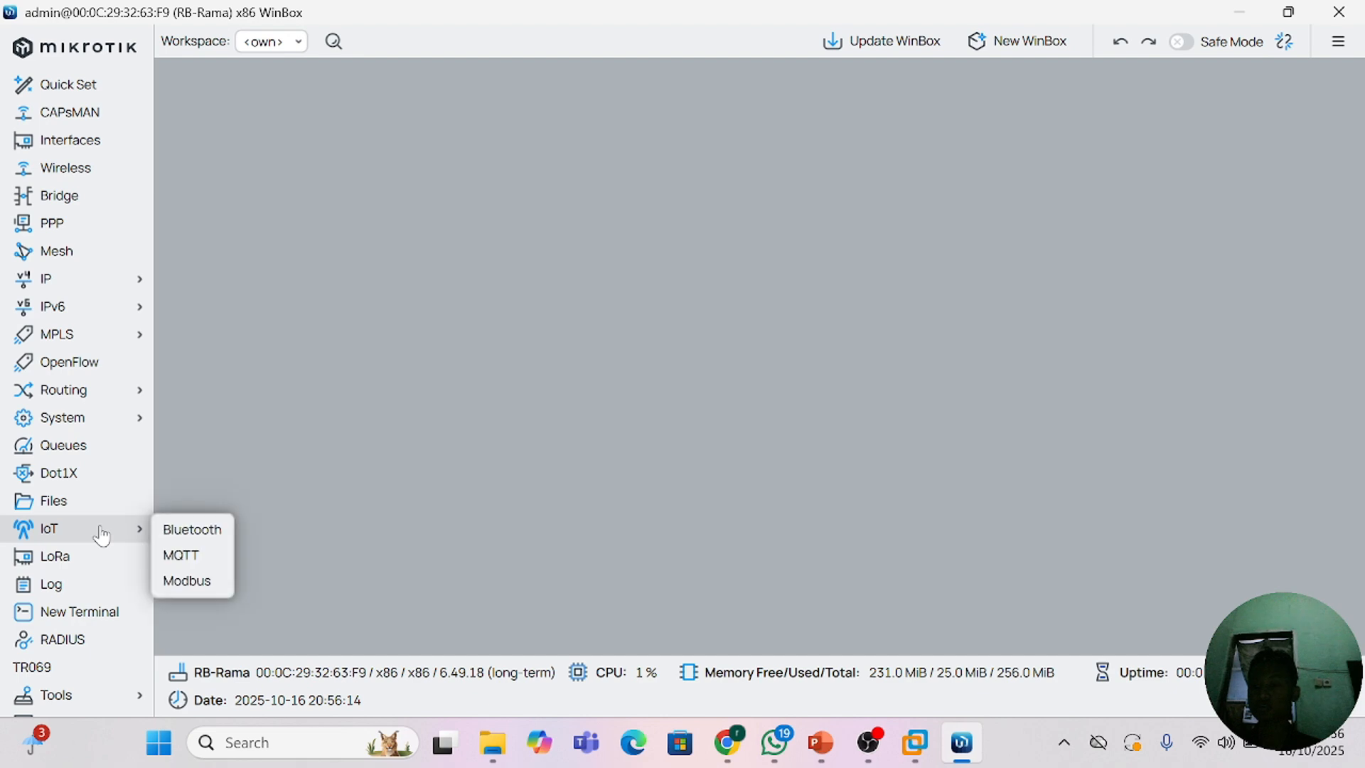
click(105, 501)
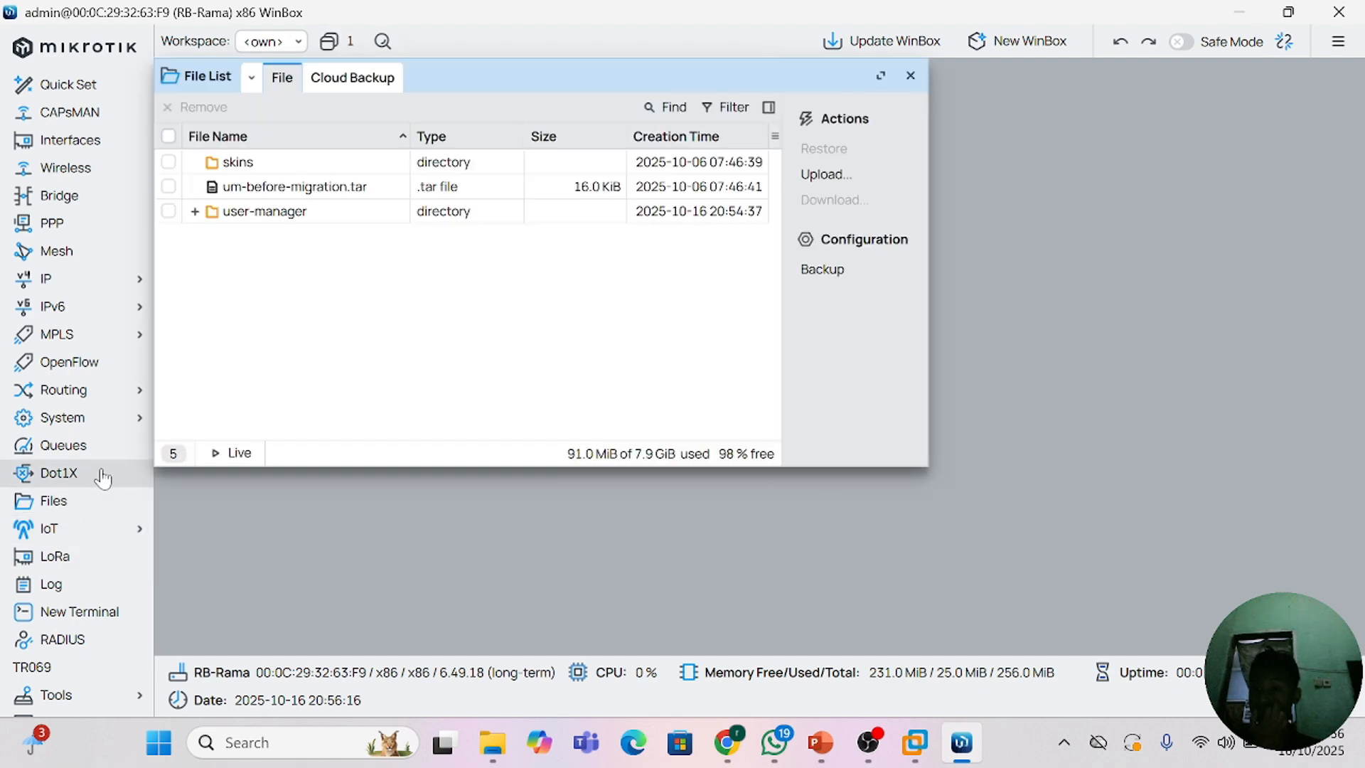
click(103, 475)
click(921, 96)
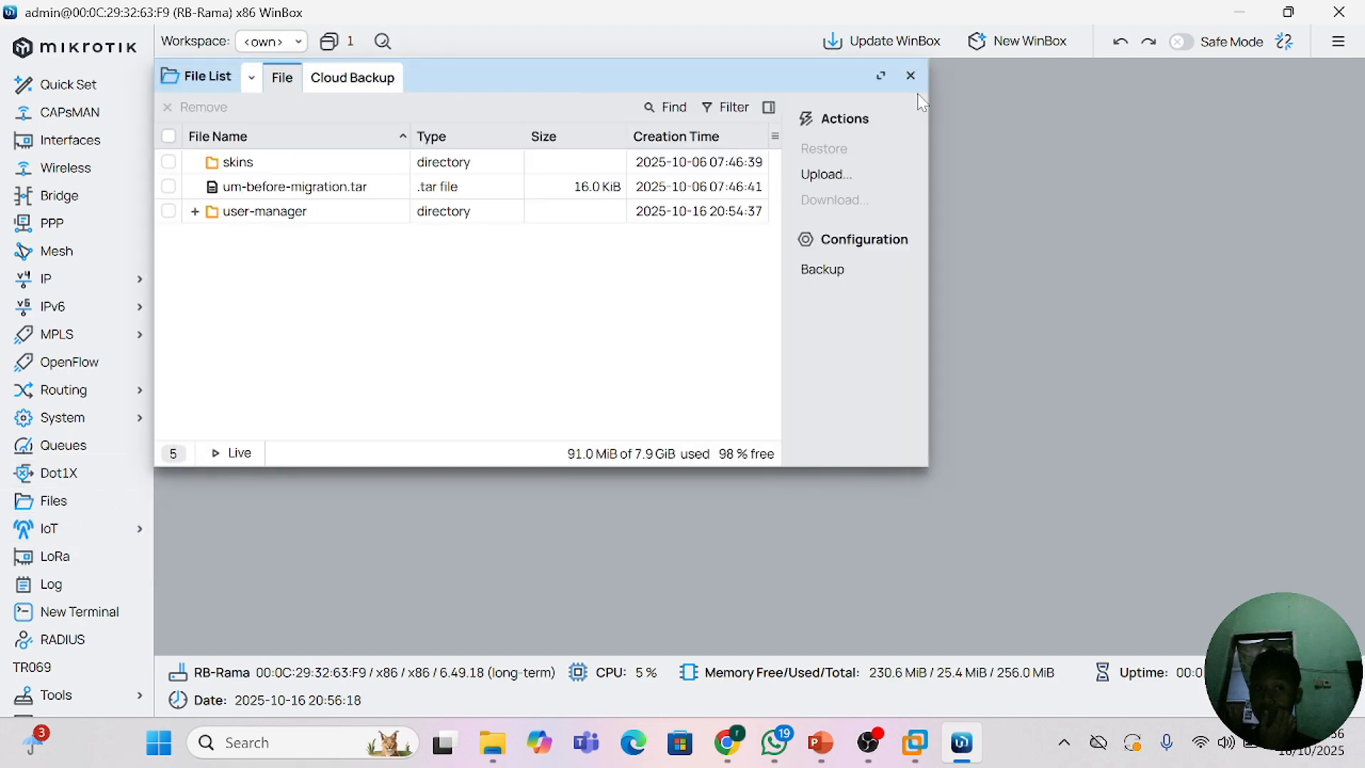
click(911, 77)
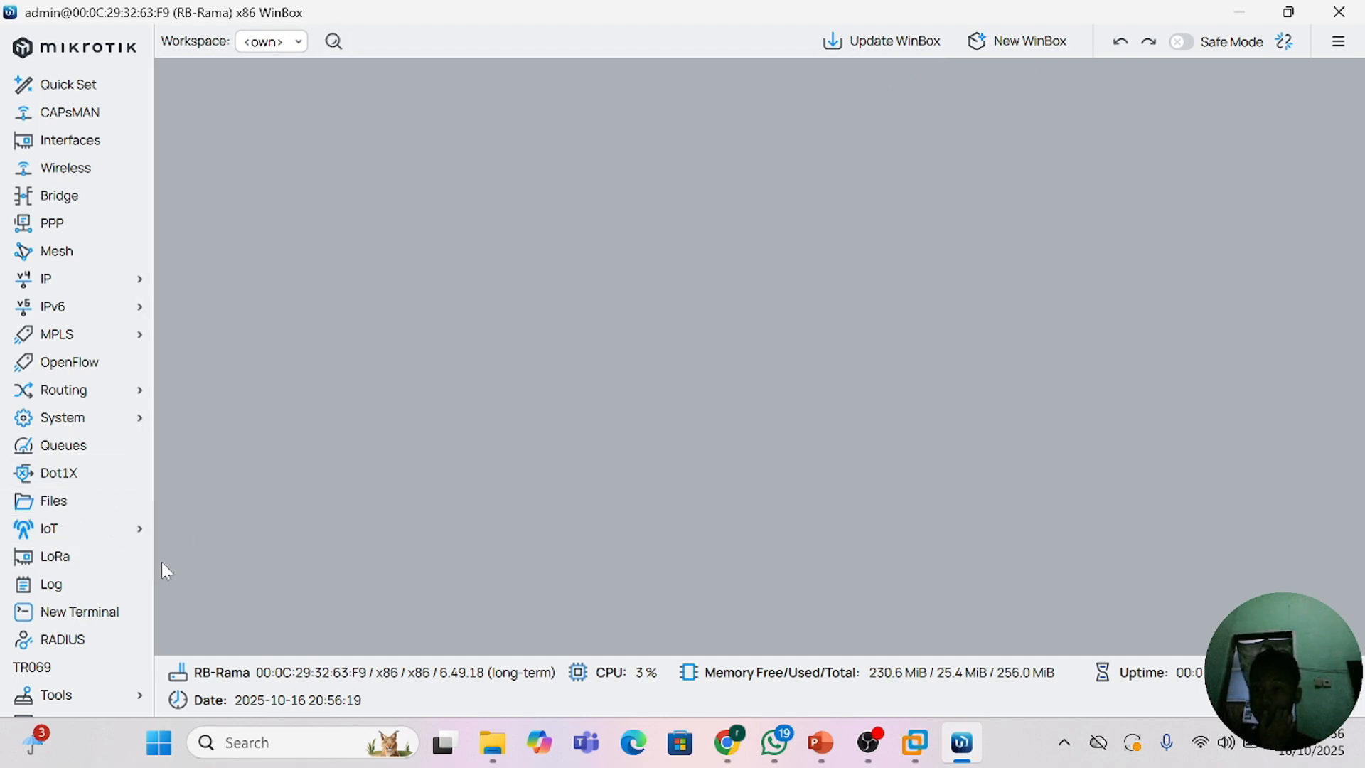
click(81, 448)
click(1026, 76)
Step: Open a new router terminal and continue past the software key notice to the command prompt
click(78, 611)
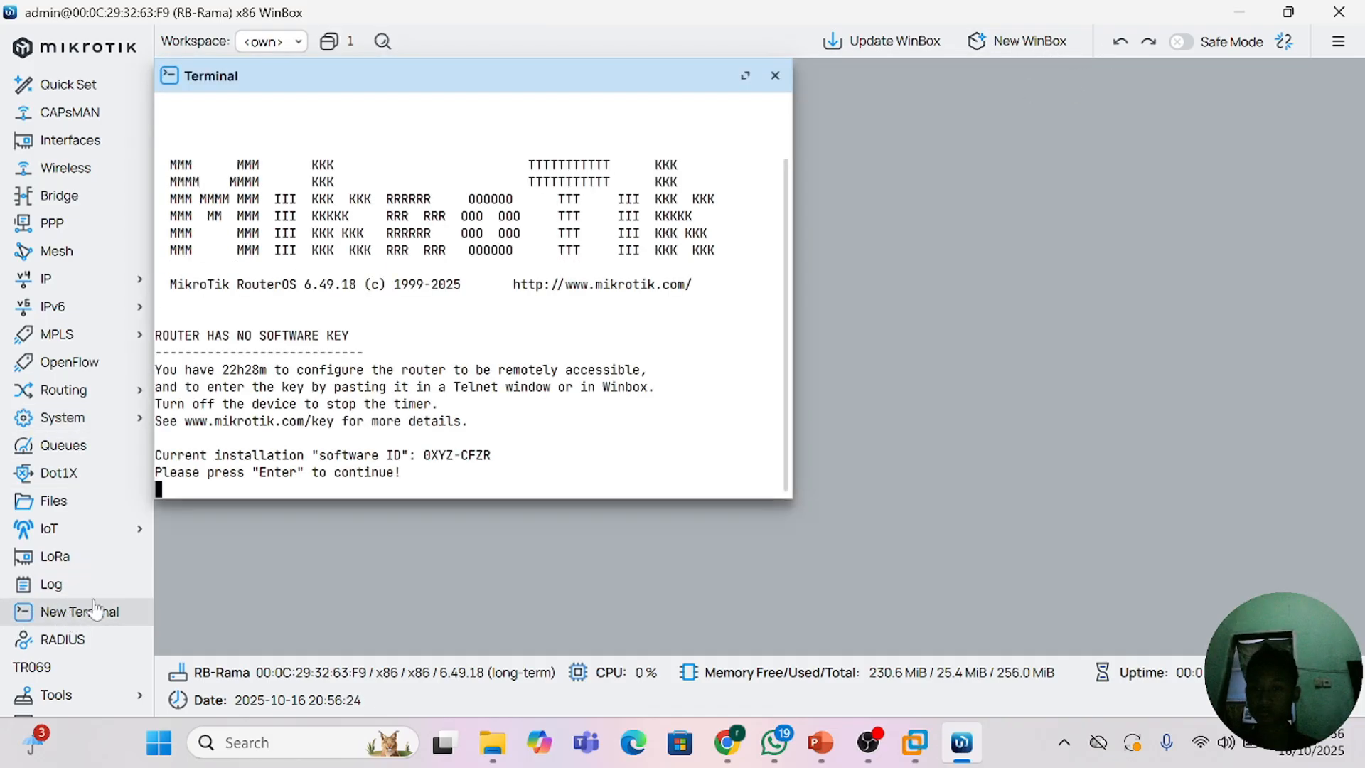
key(Return)
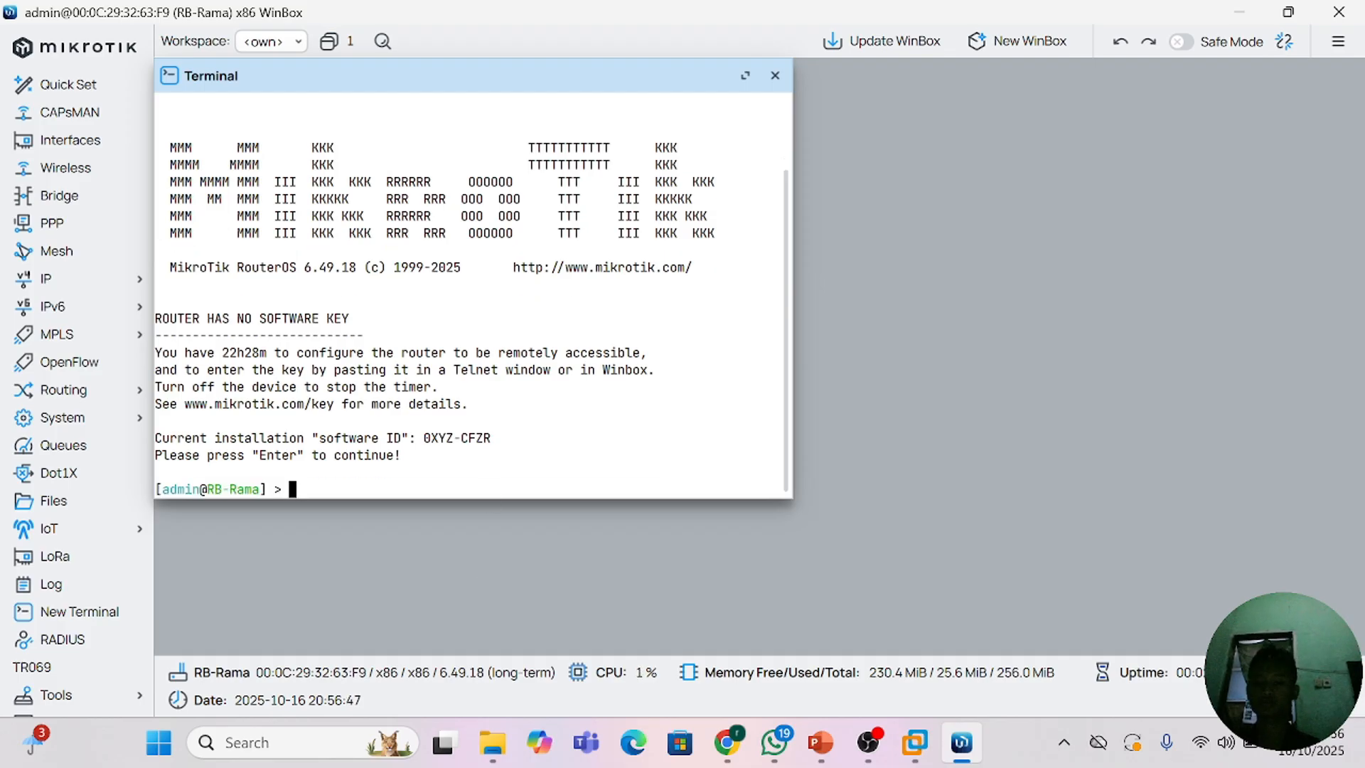
Step: Try to run the command SYSTEM IDENTITY in uppercase in the terminal
text(SYSTE)
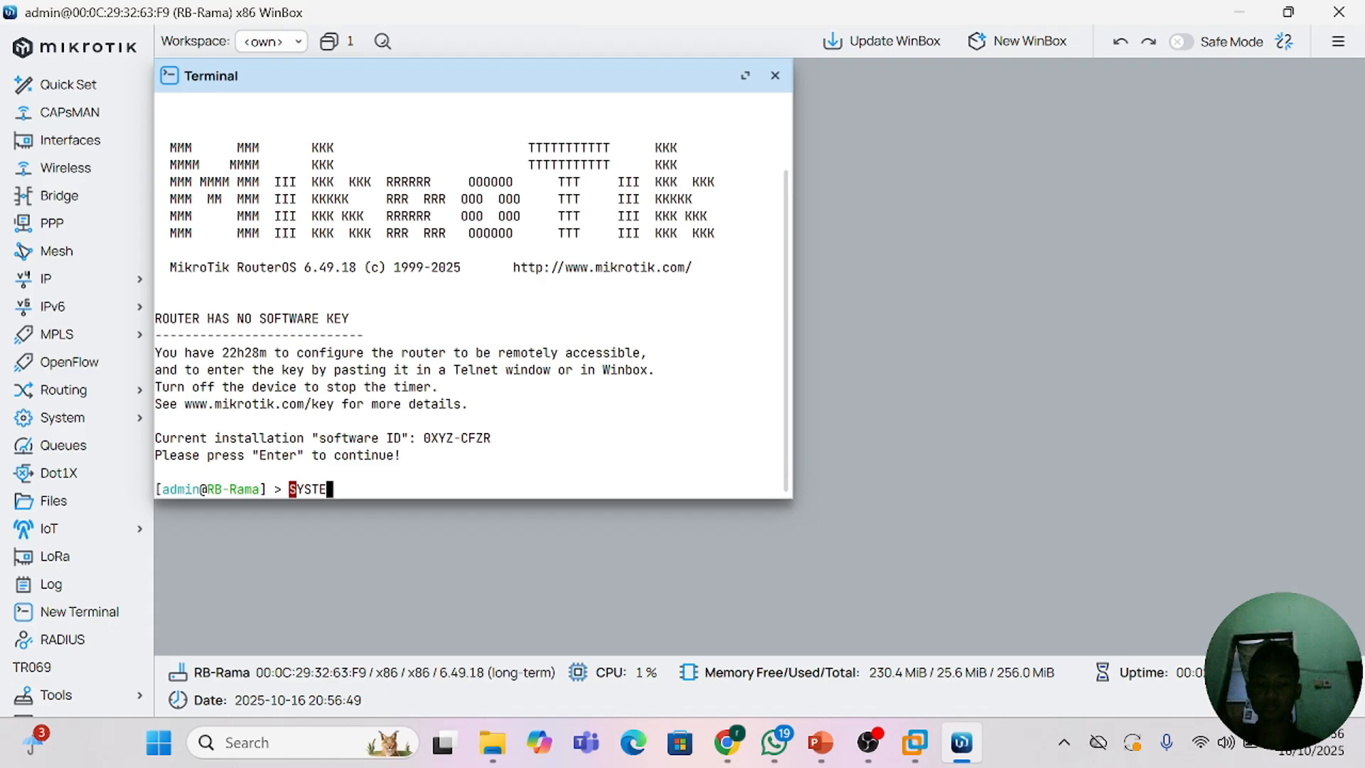
text(M IDENTITY)
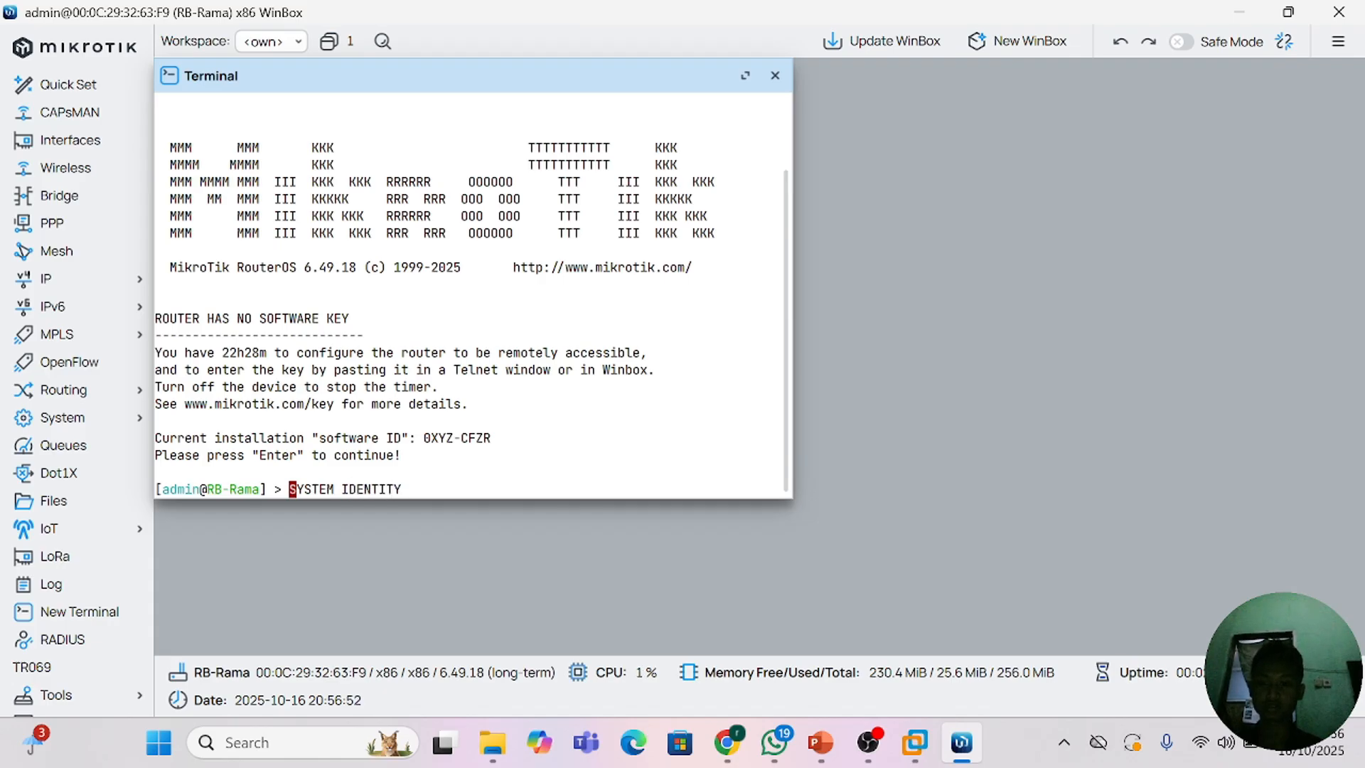
key(Return)
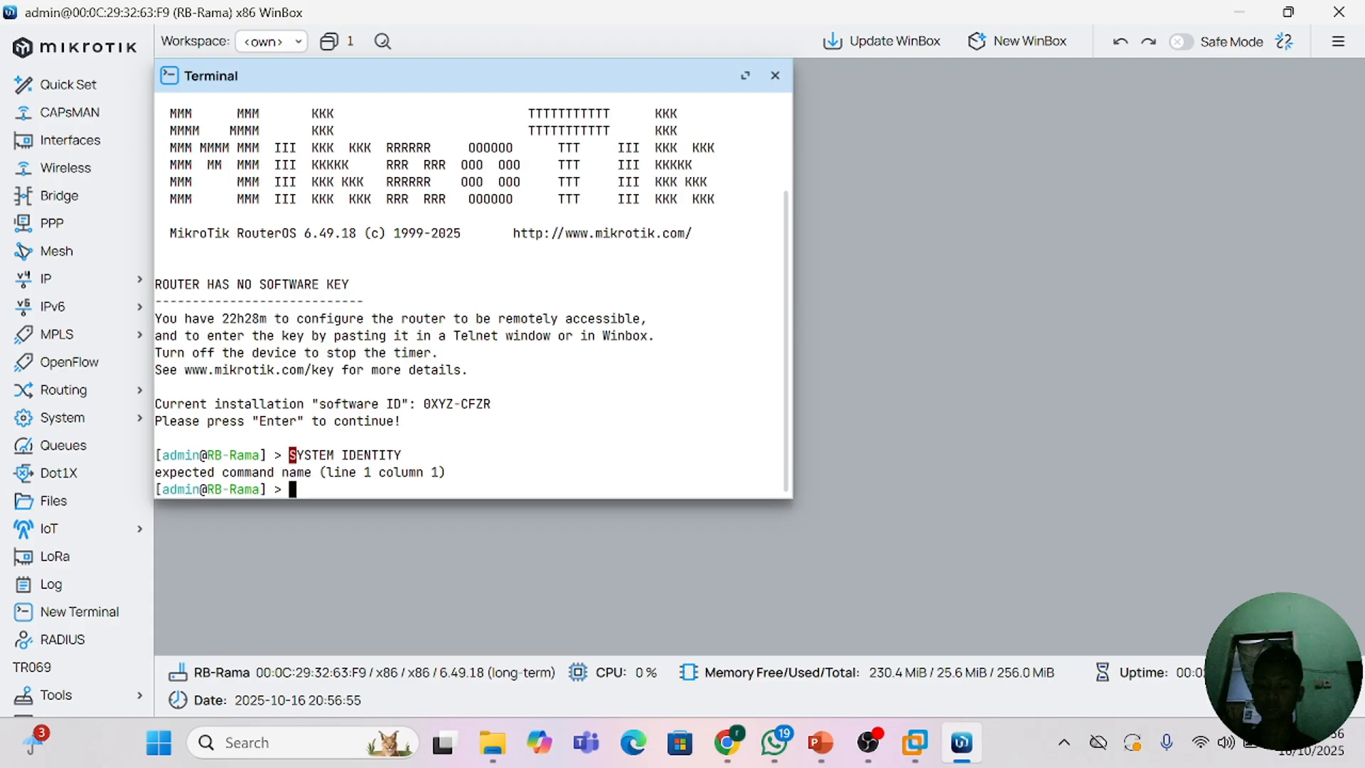
Step: Enter the system identity level in lowercase in the terminal and print the router's name
text(sy)
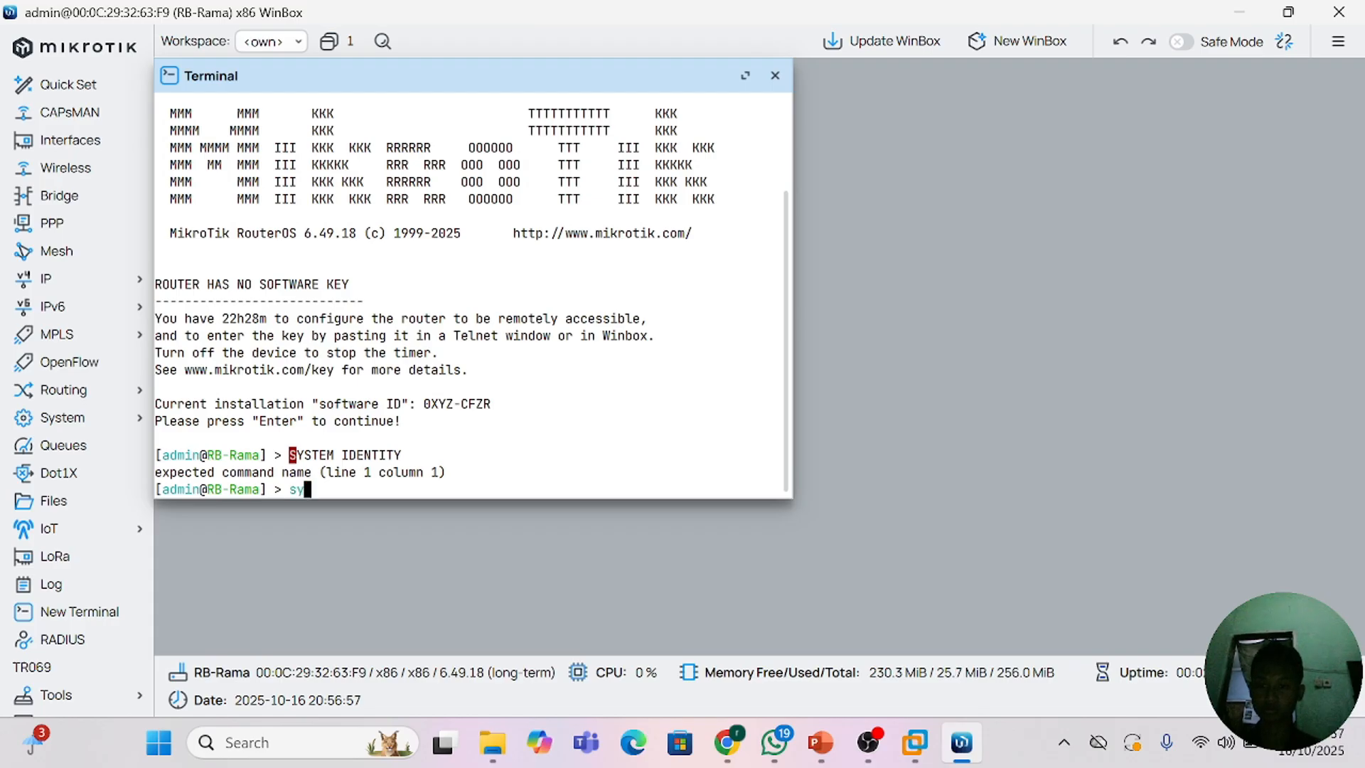
text(stem identit)
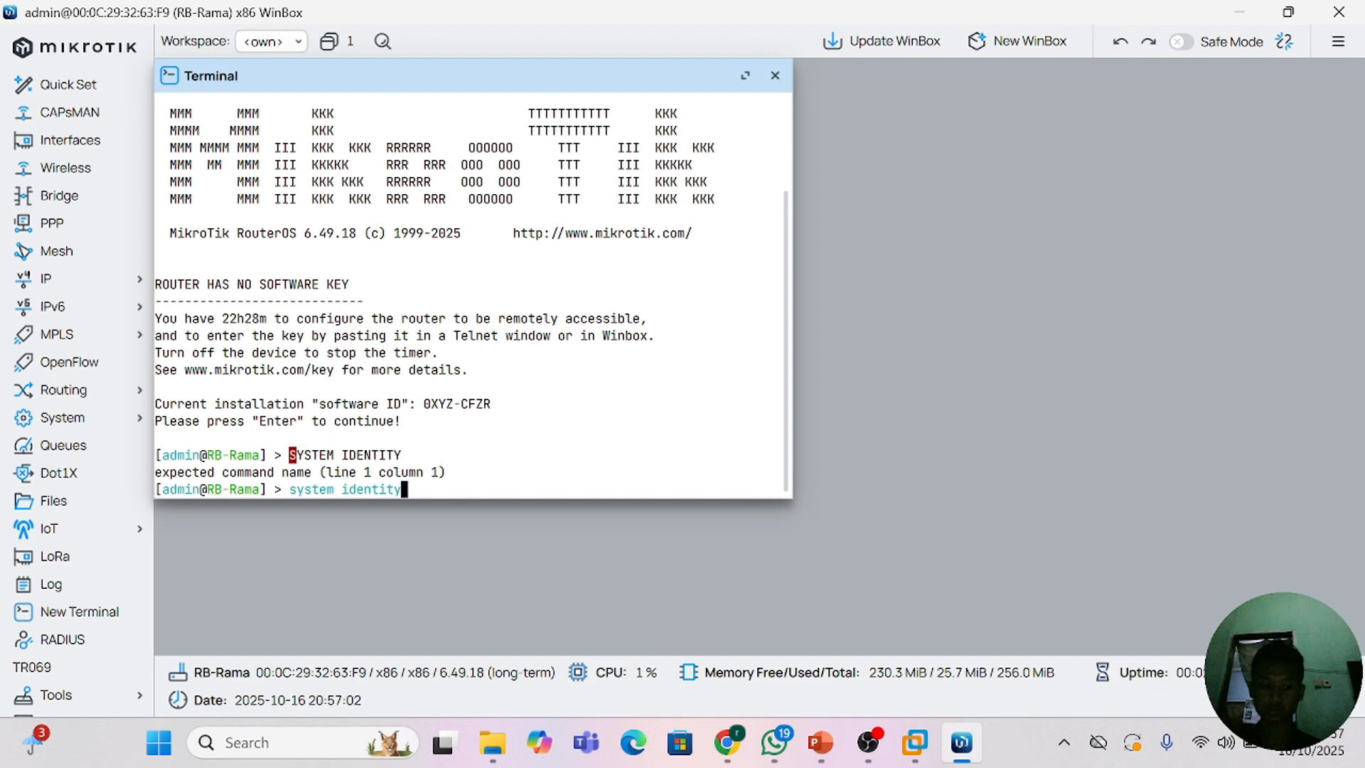
text(y)
key(Return)
text(print)
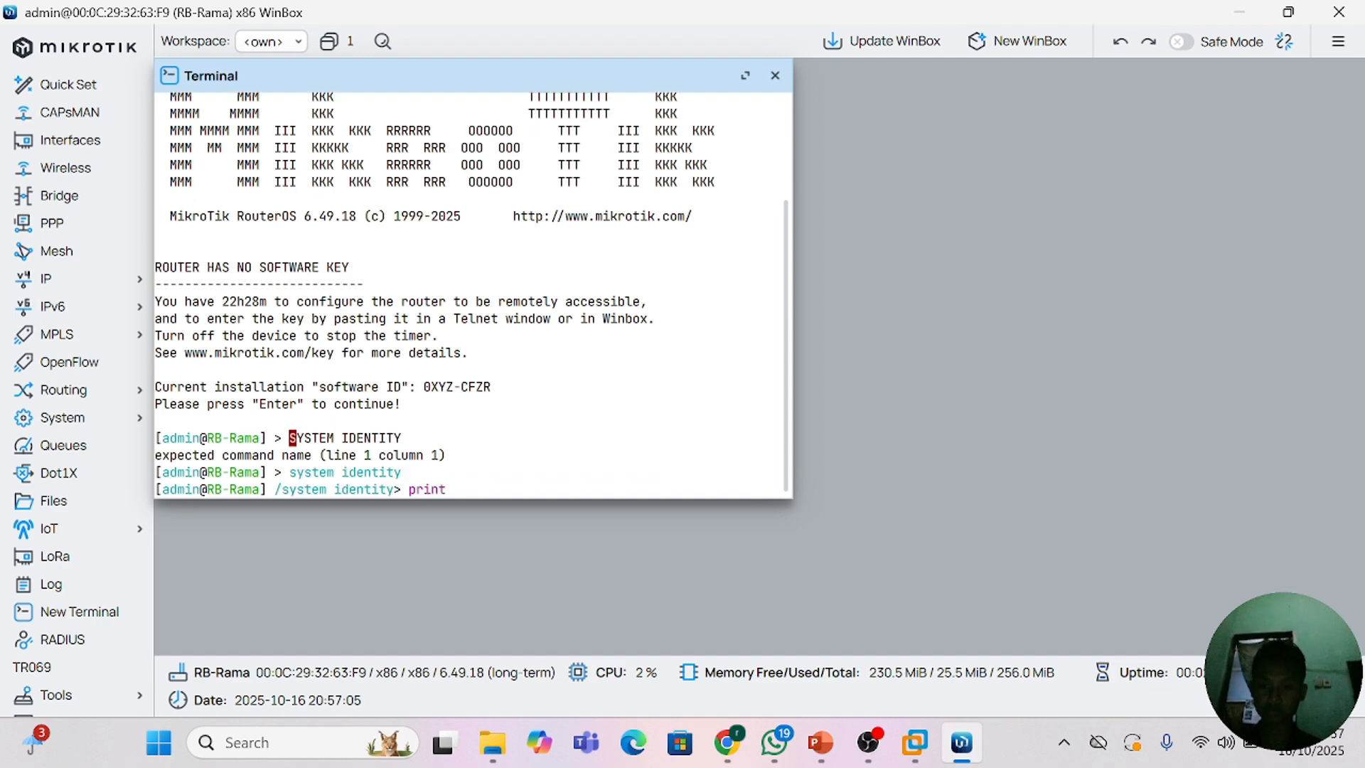
key(Return)
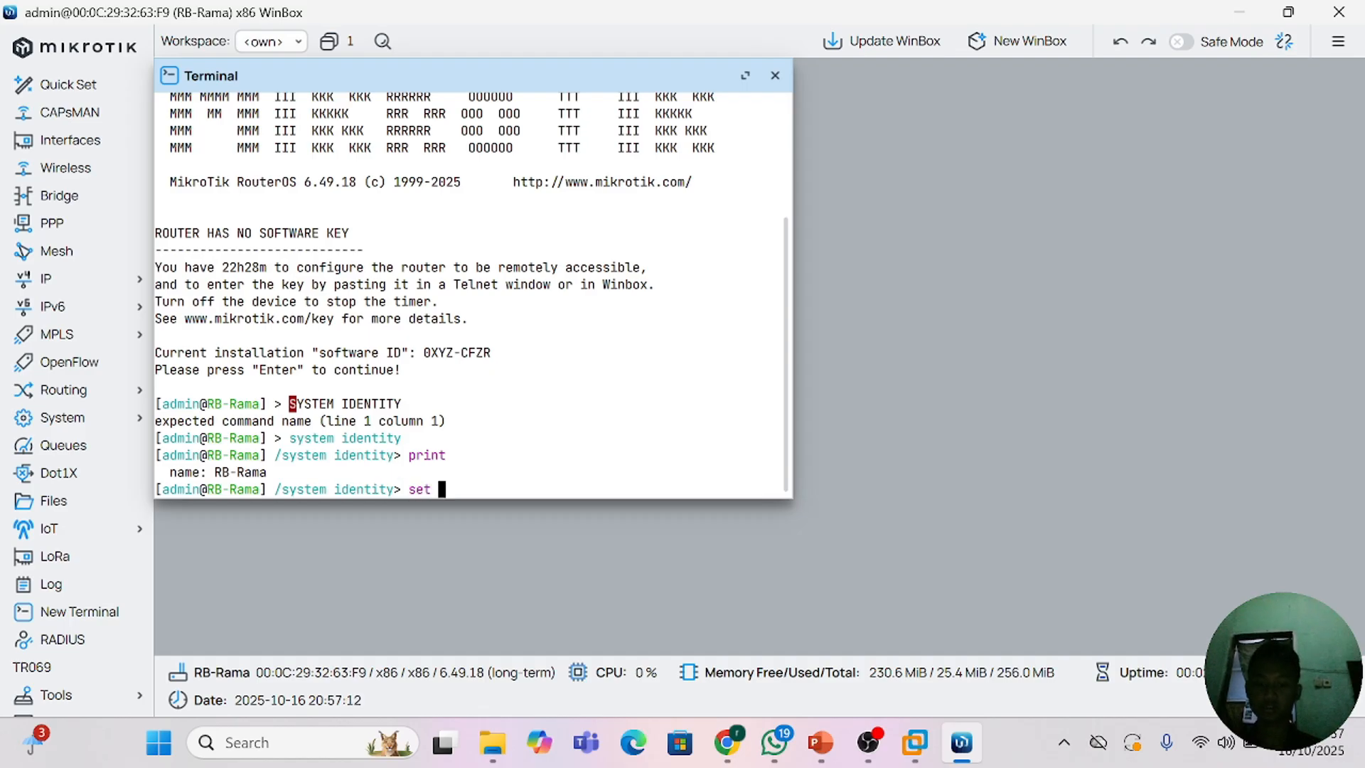
Step: Set the router's identity name to RB-REZA with a terminal command
text(set name)
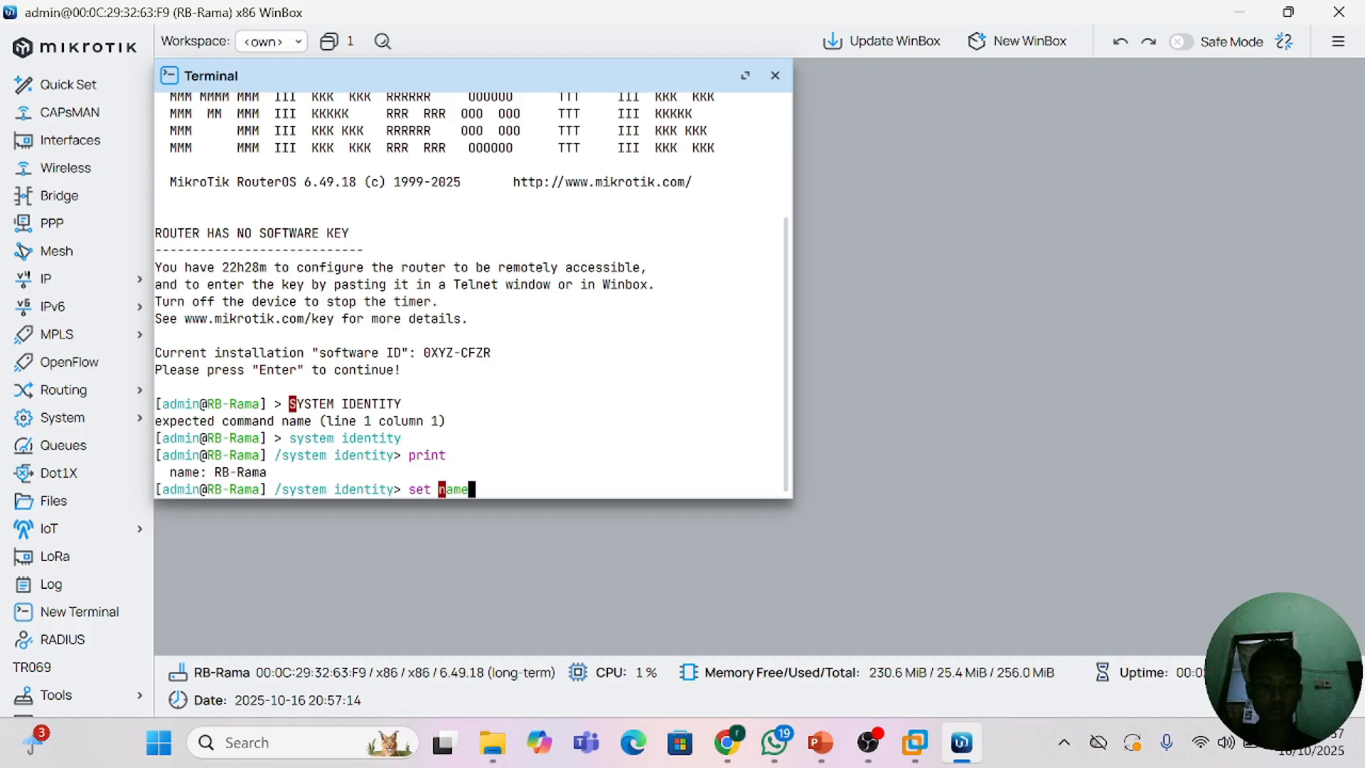
text(=RB-)
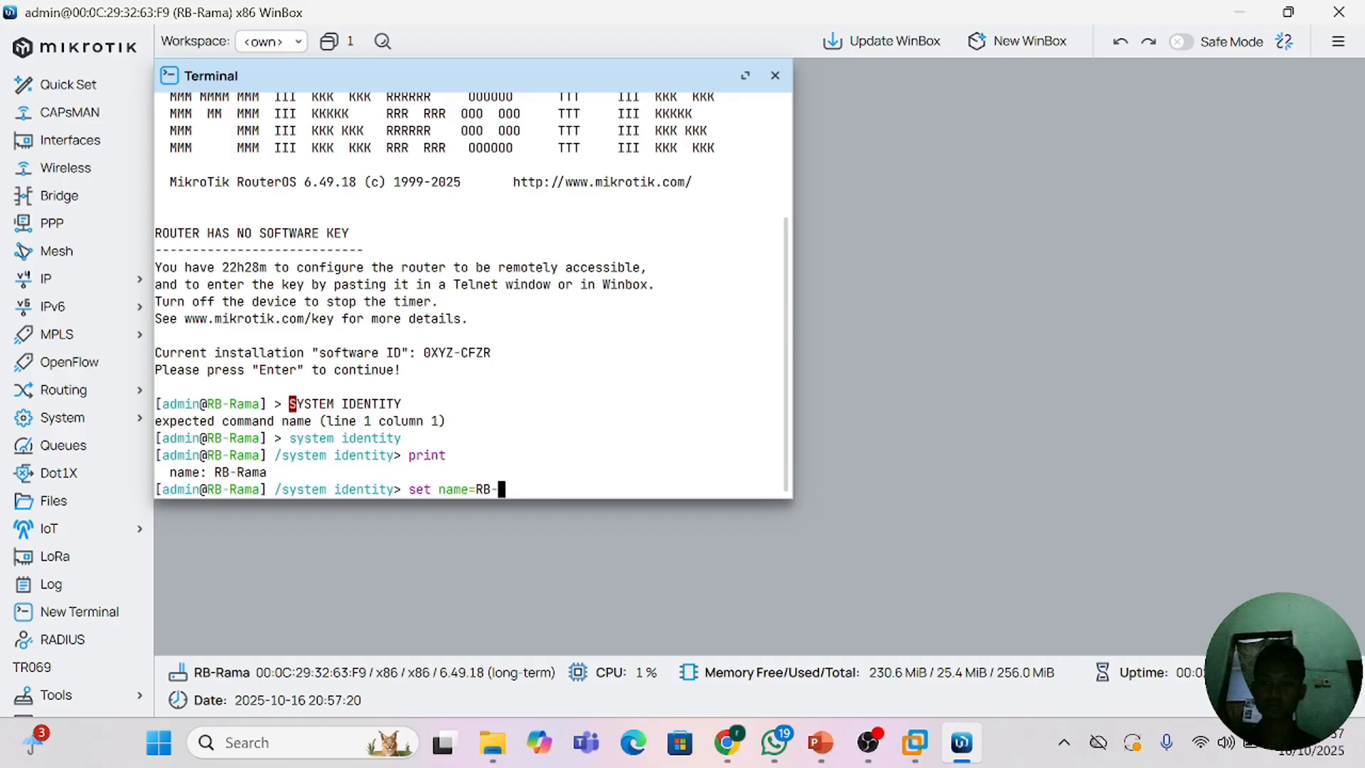
text(RA)
text(ZA)
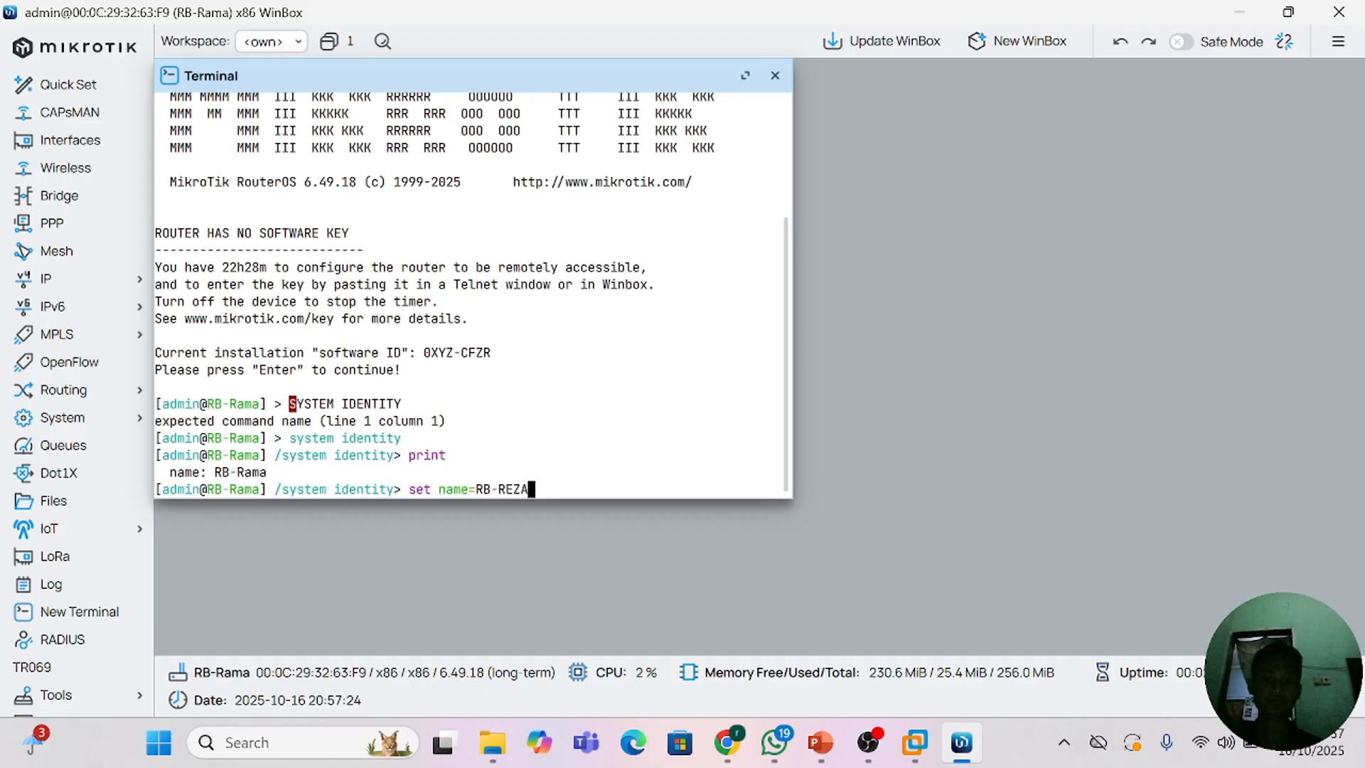
key(Return)
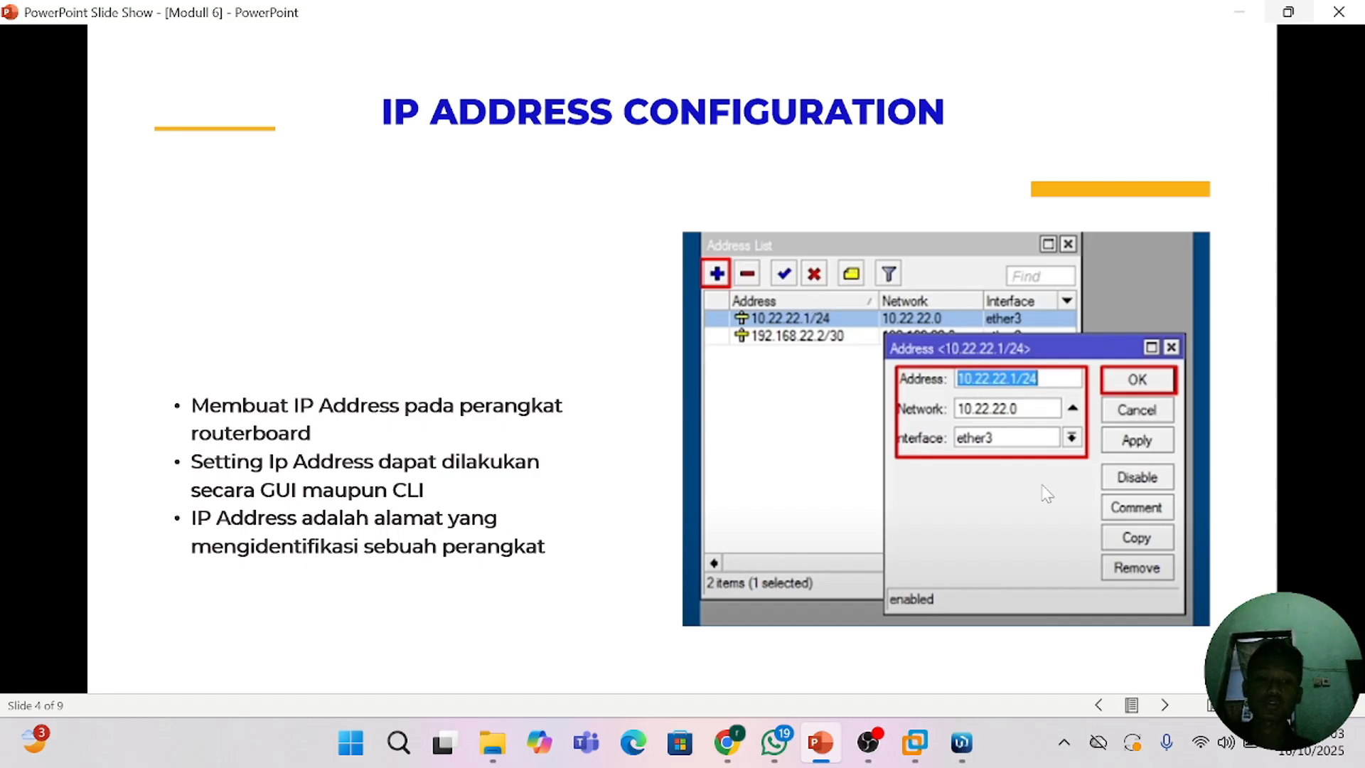
Step: Switch from the slide show back to WinBox, close the terminal and open the router's IPv4 address list
click(971, 755)
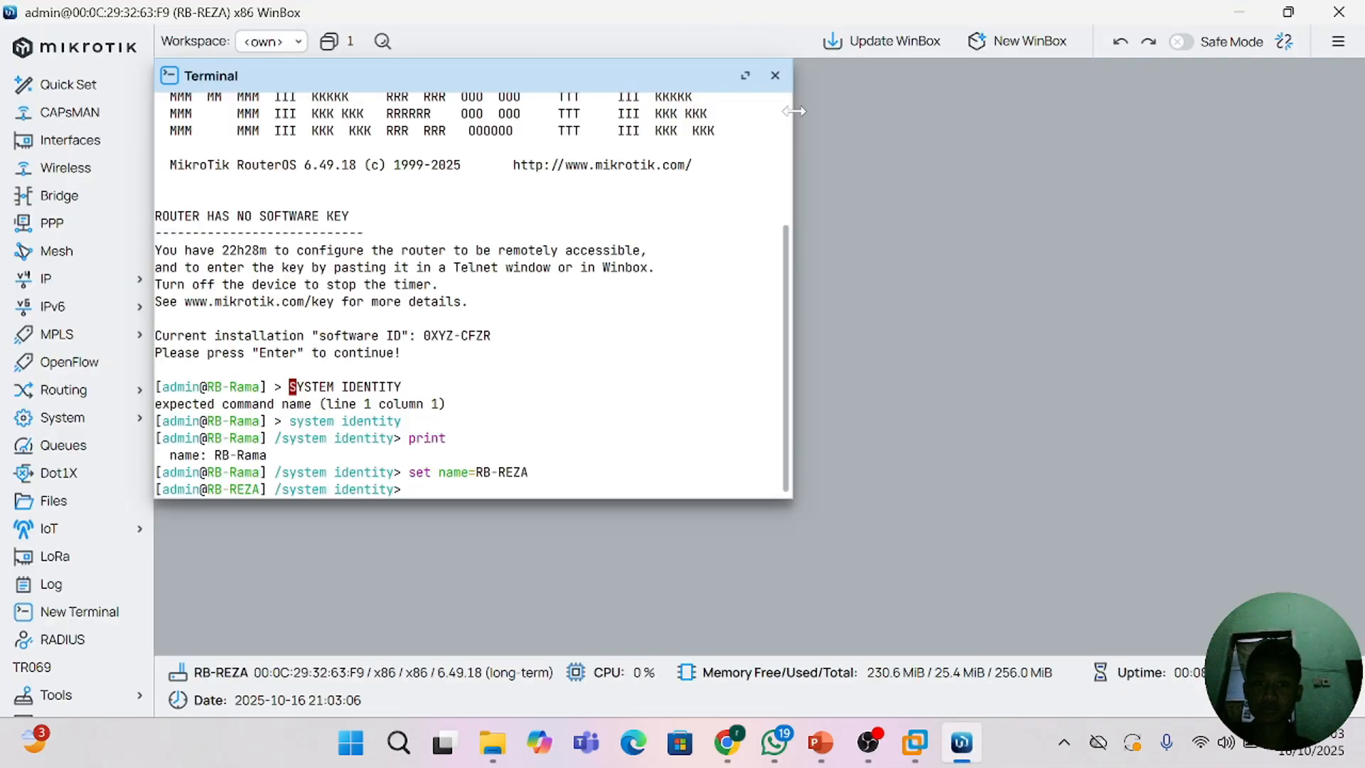
click(774, 75)
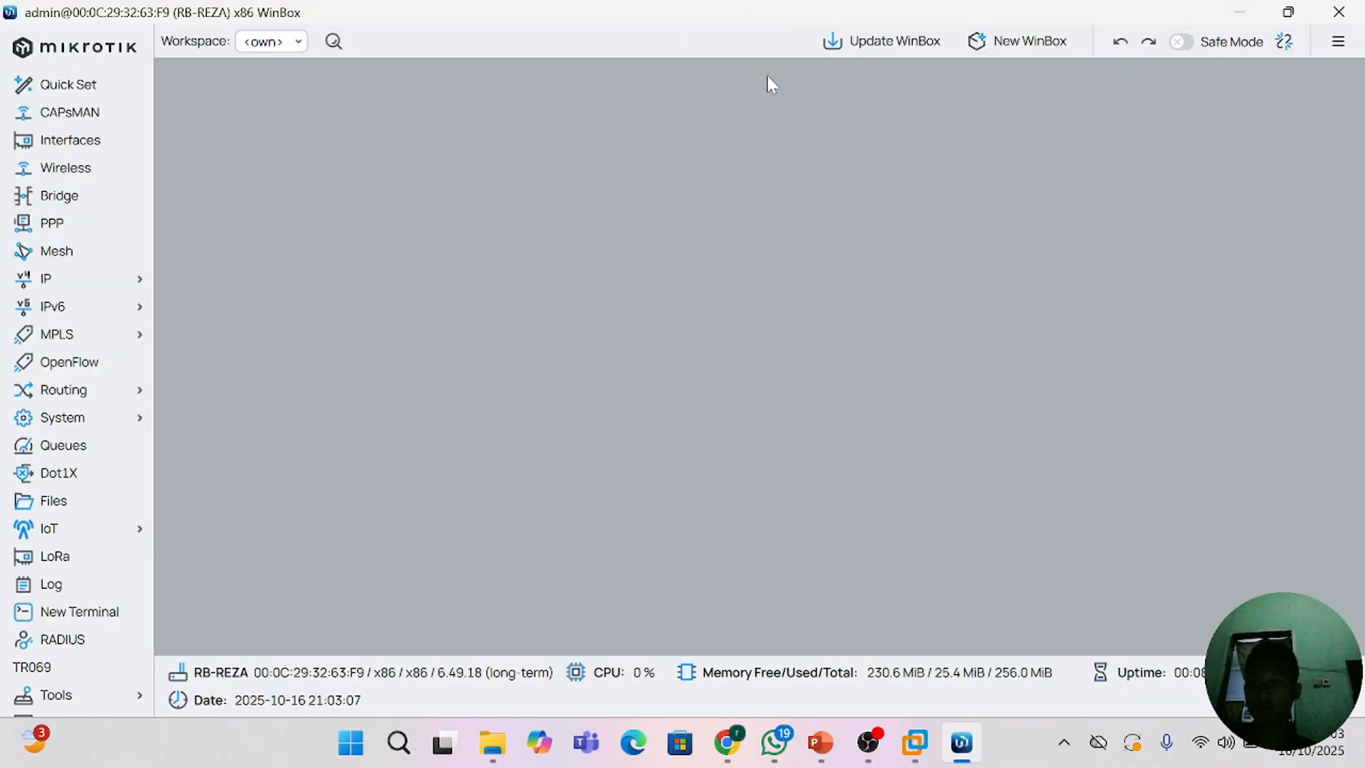
click(110, 278)
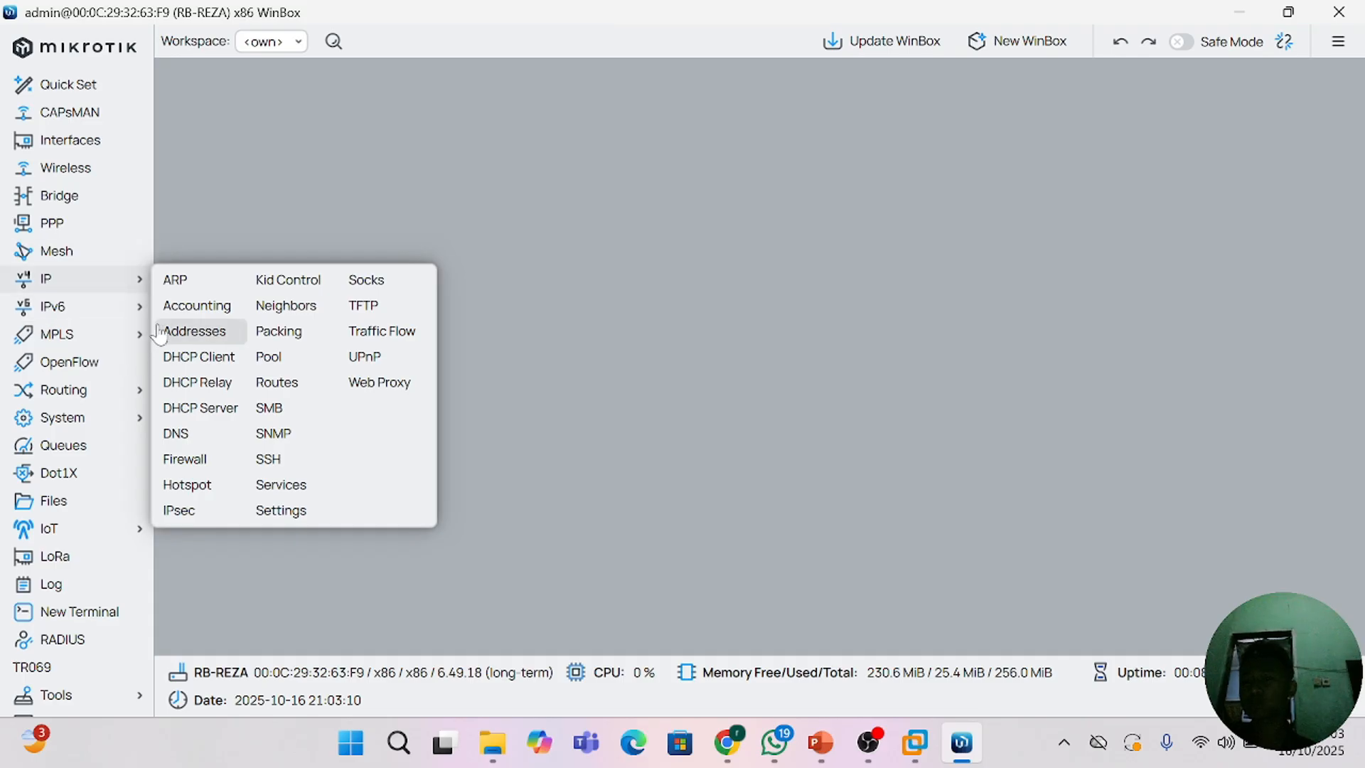
click(206, 331)
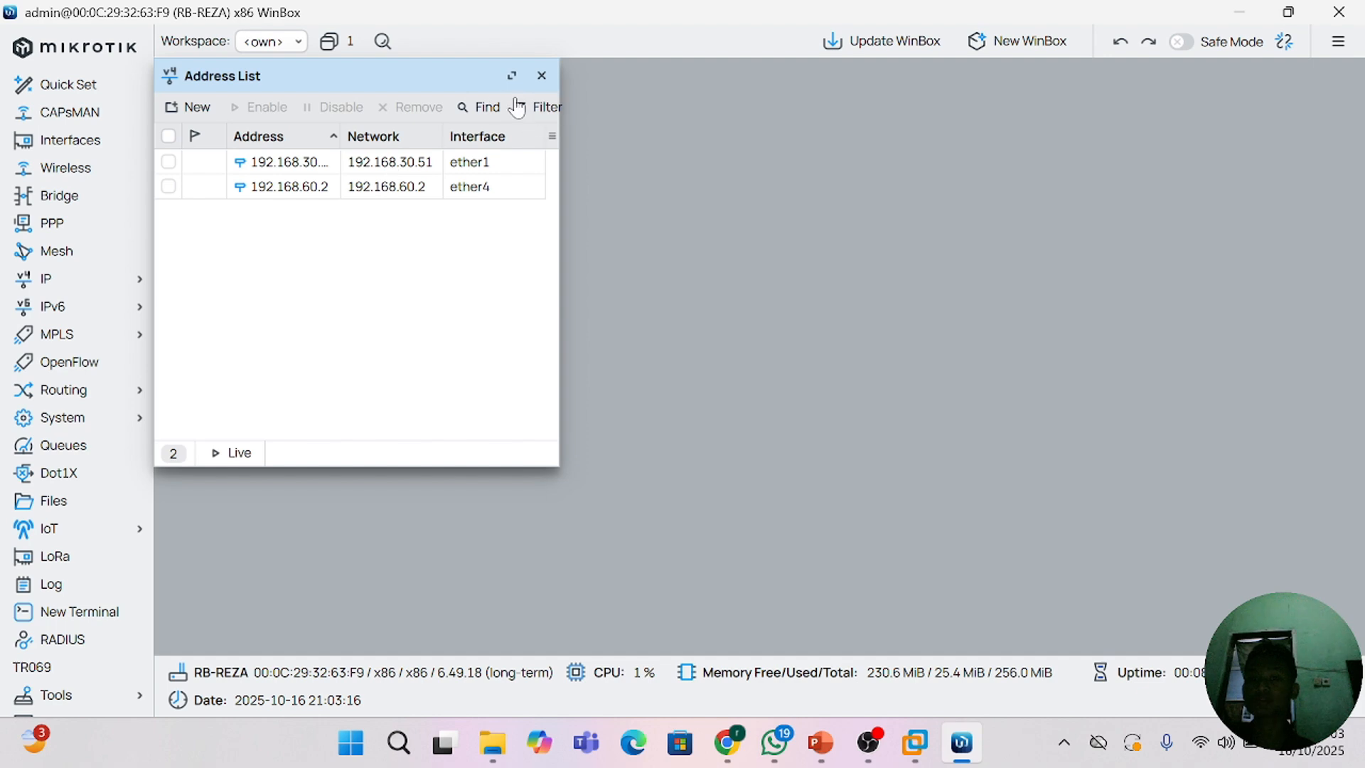
click(542, 76)
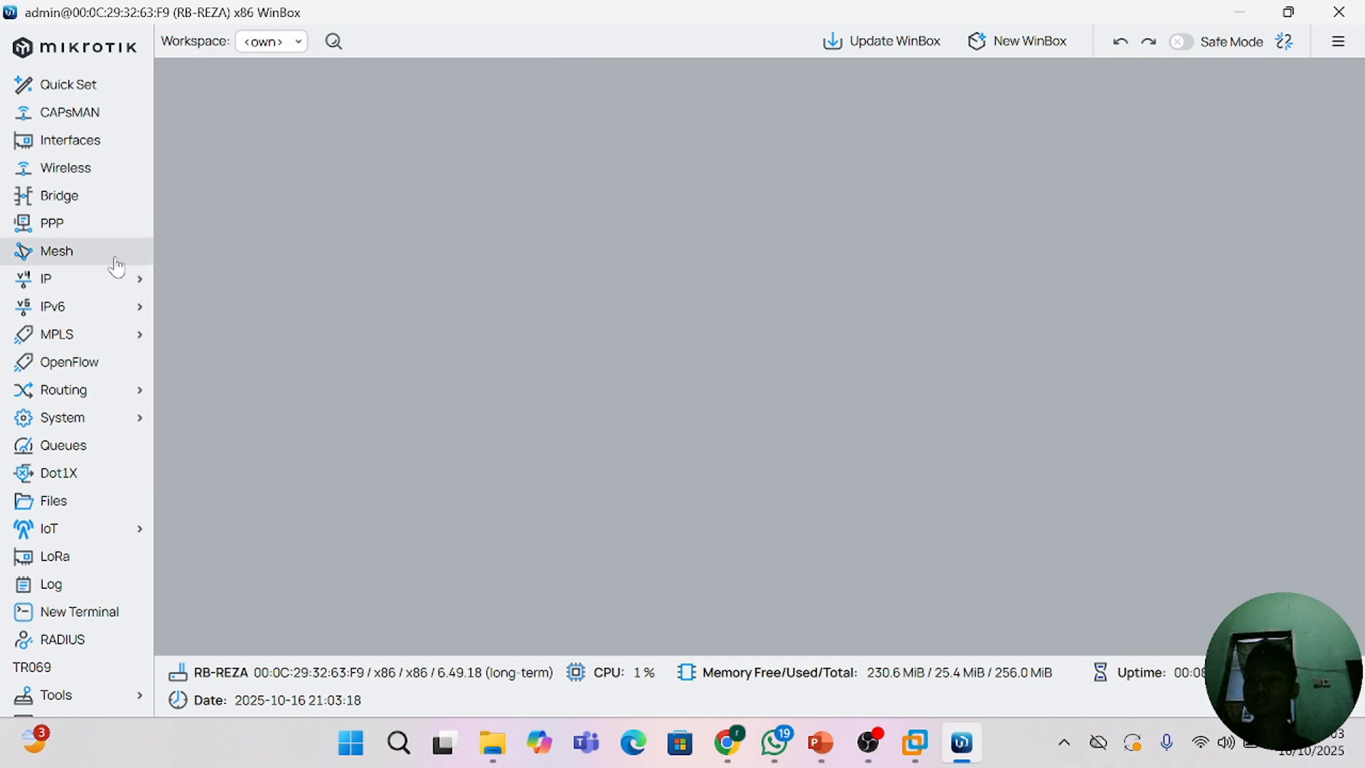
click(107, 284)
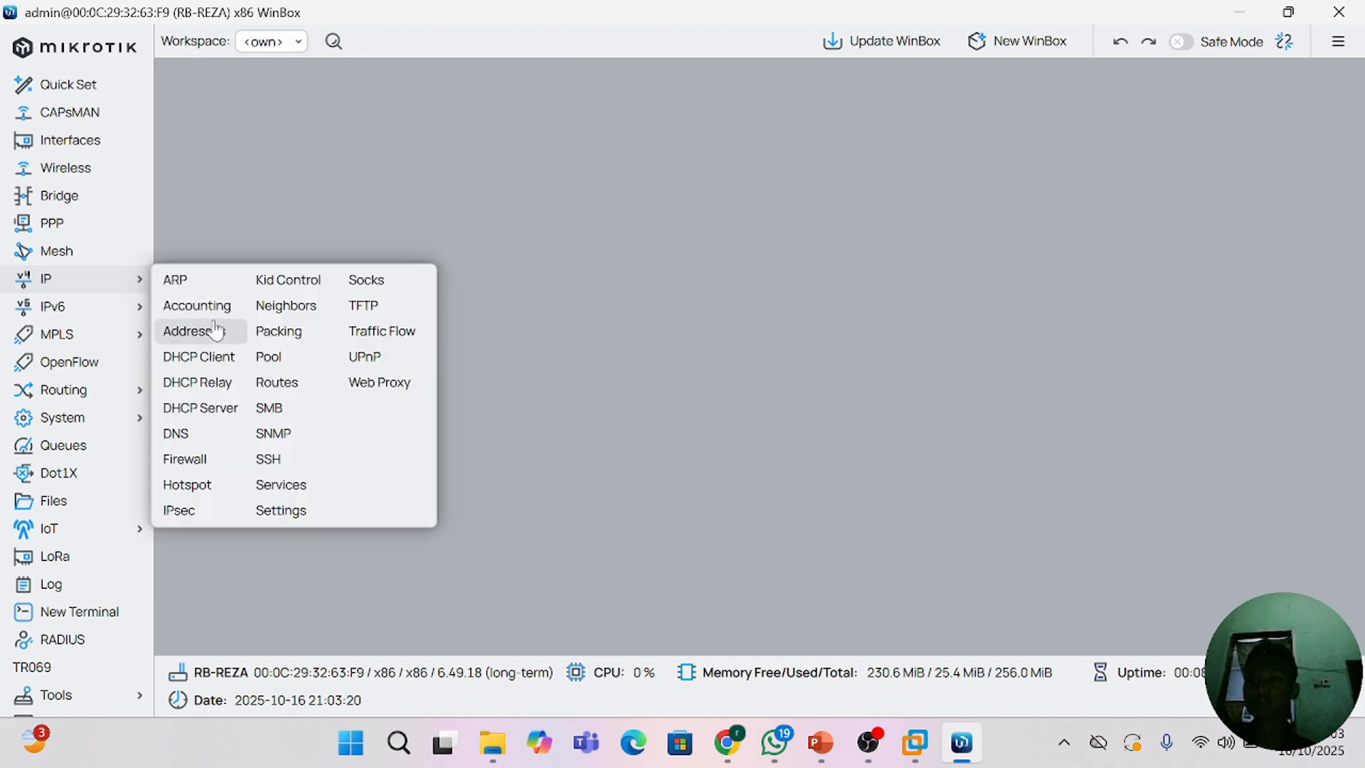
click(213, 306)
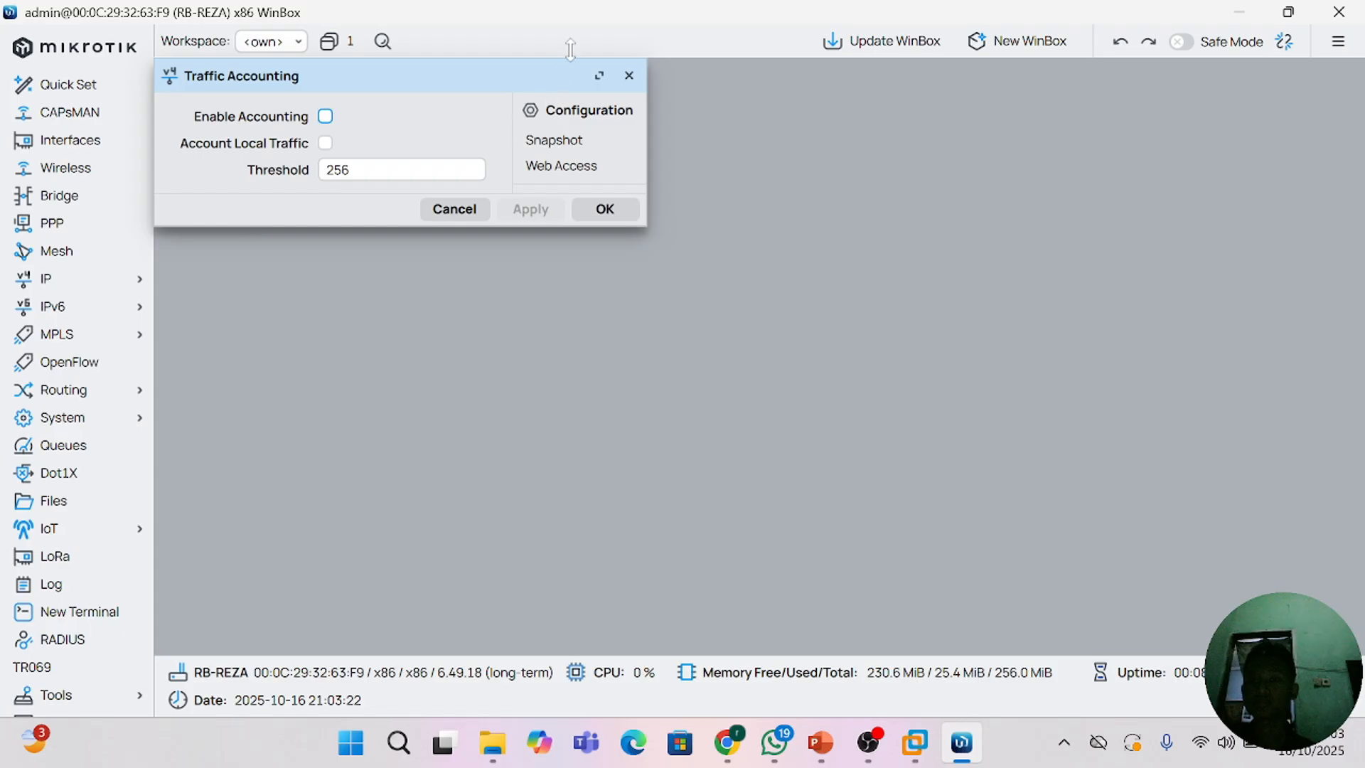
click(628, 76)
click(66, 280)
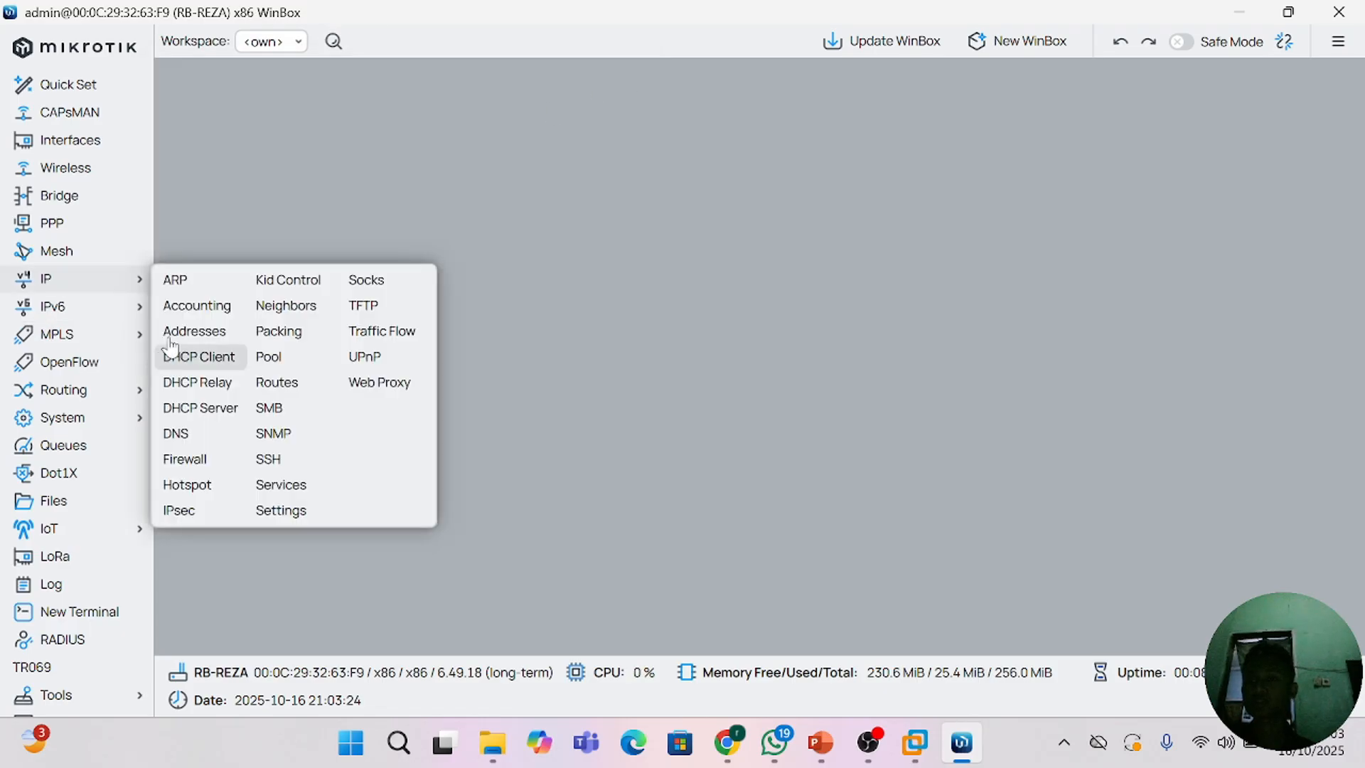
click(174, 331)
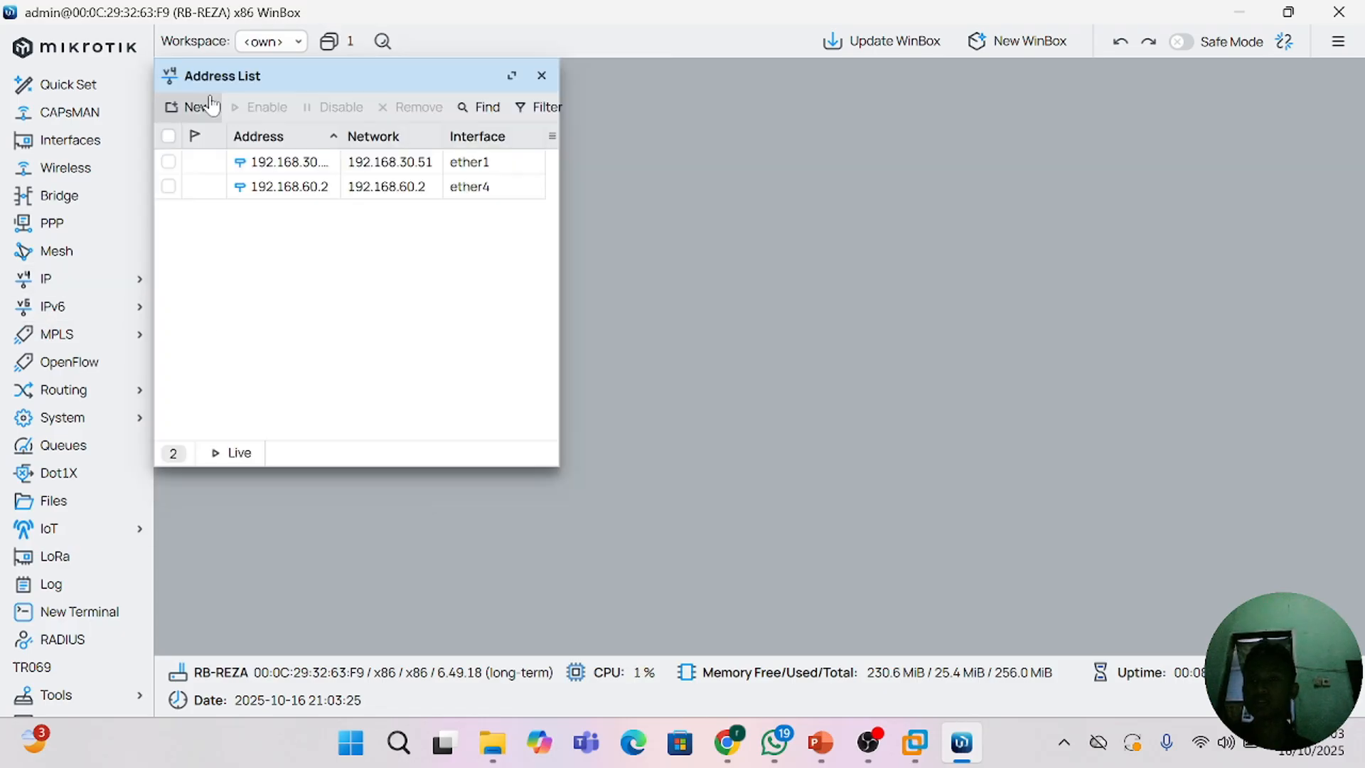
Step: Examine the existing address entries for ether1 and ether4 in the address list
click(282, 185)
click(259, 166)
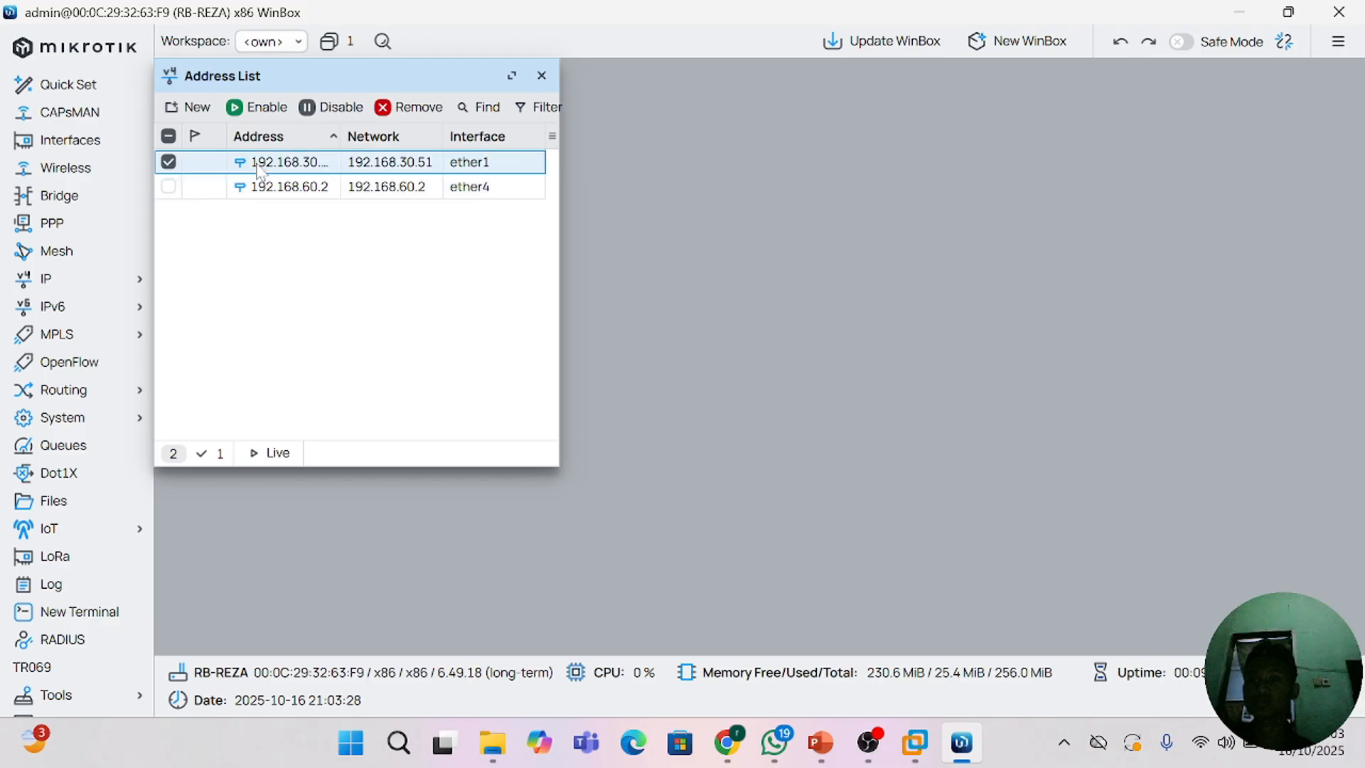
click(261, 188)
click(261, 167)
click(262, 188)
click(263, 168)
click(261, 204)
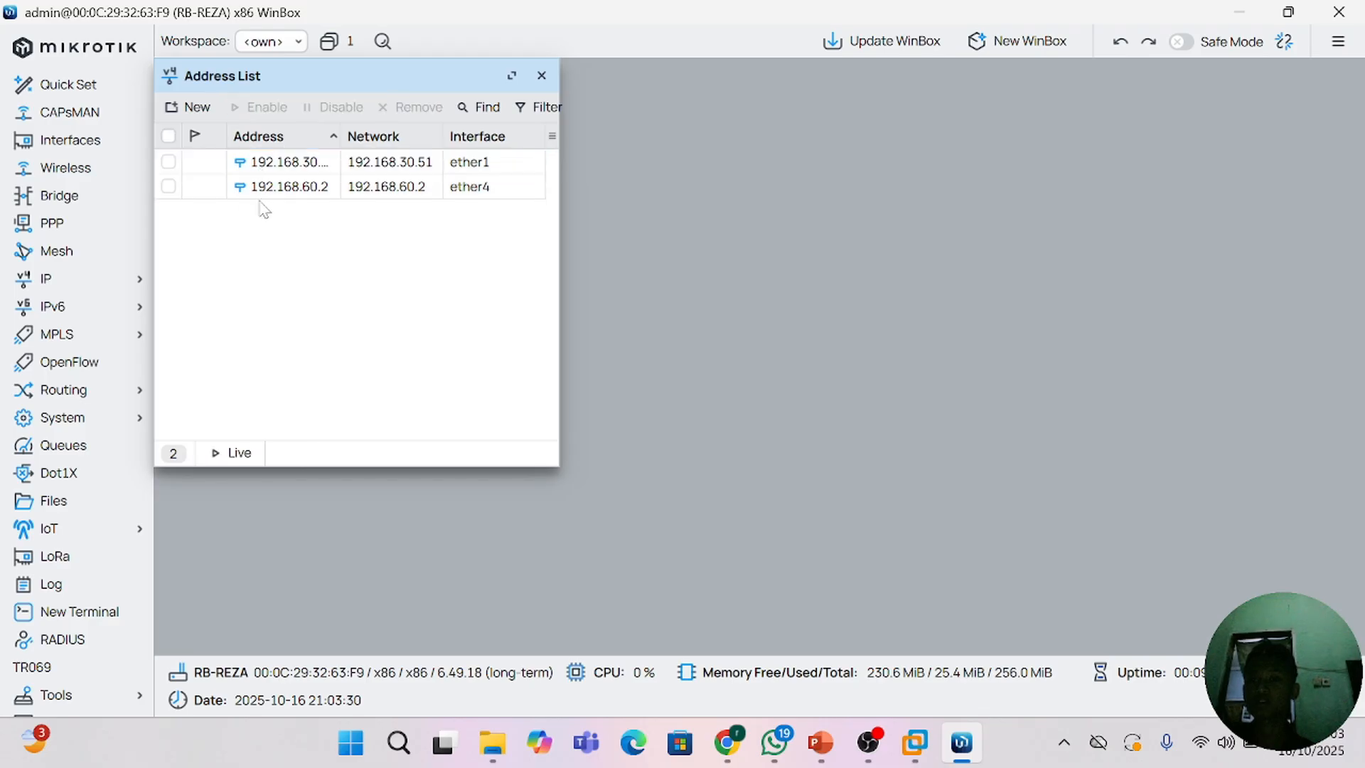
Step: Create a new IP address entry and set its address to 192.168.20.2
click(189, 107)
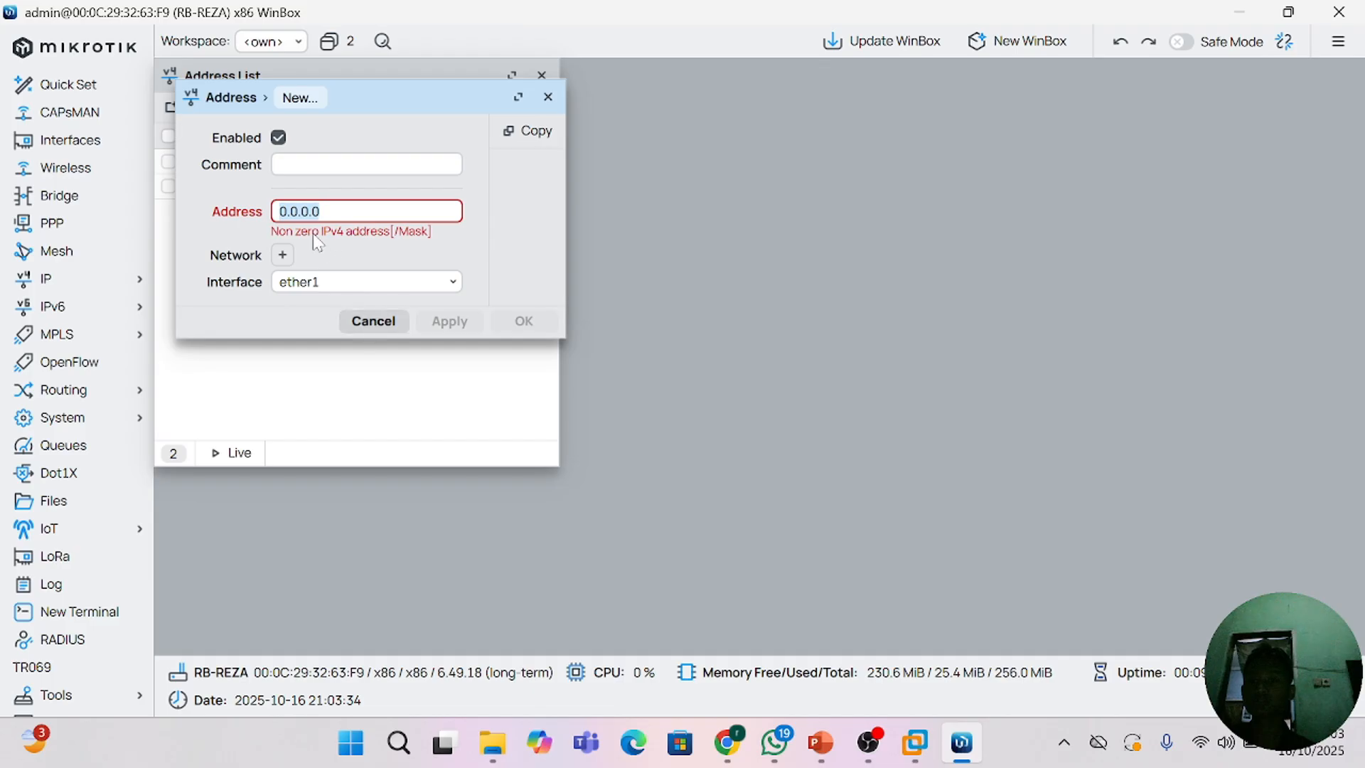
key(BackSpace)
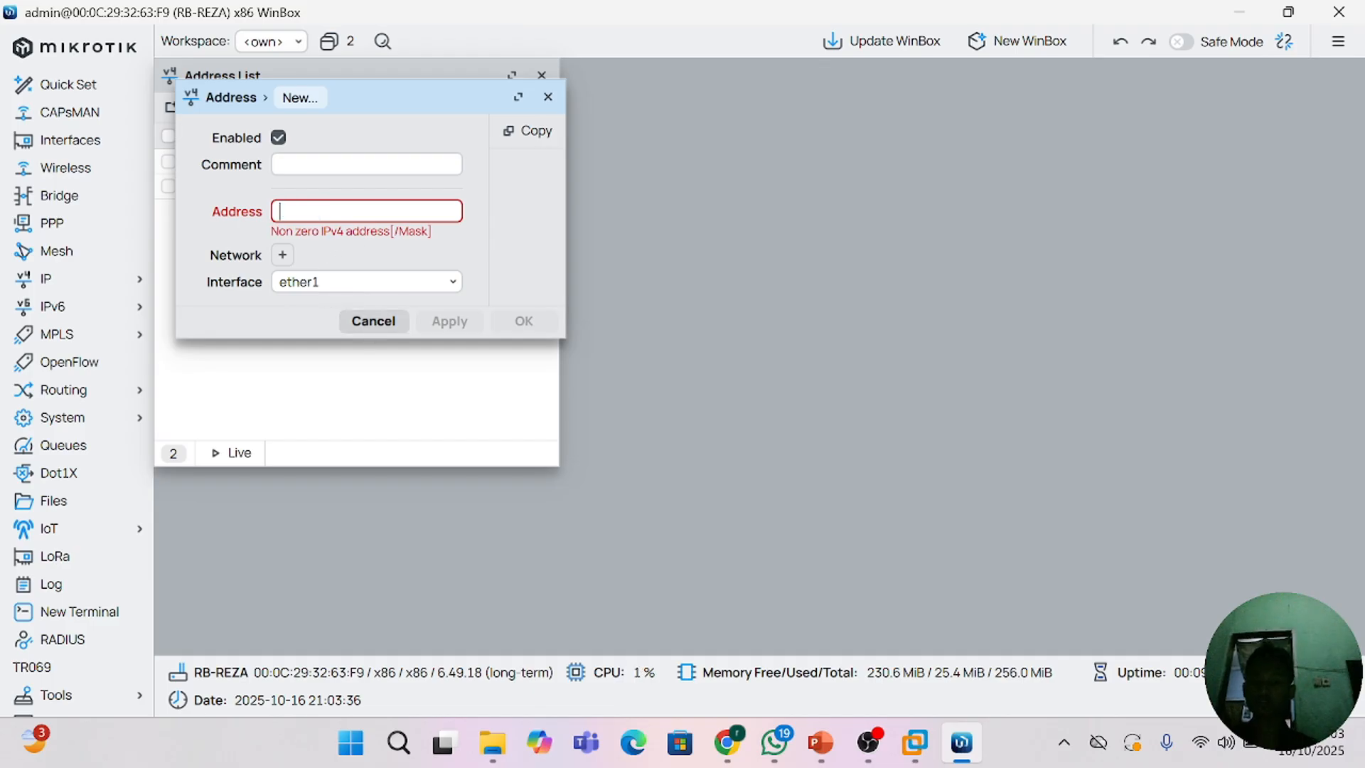
text(192.169)
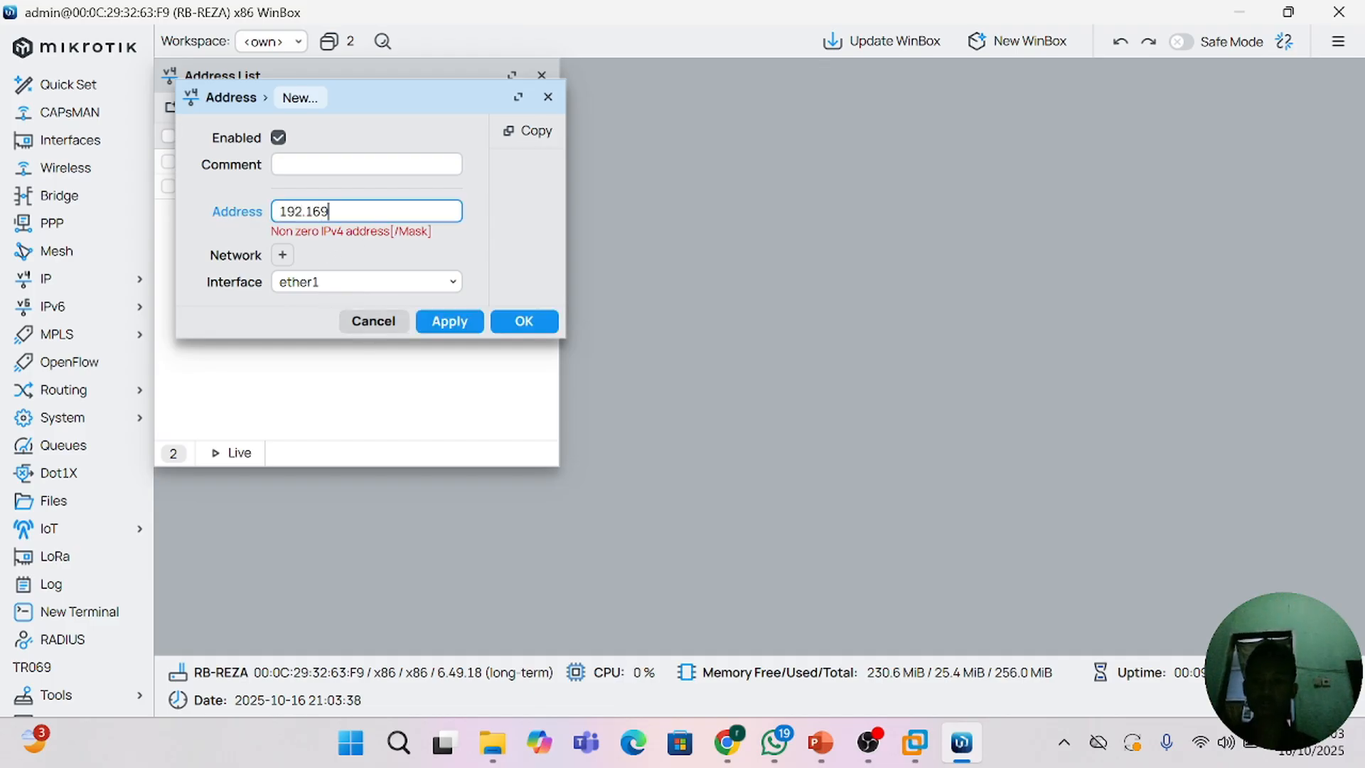
key(BackSpace)
text(8.20.0)
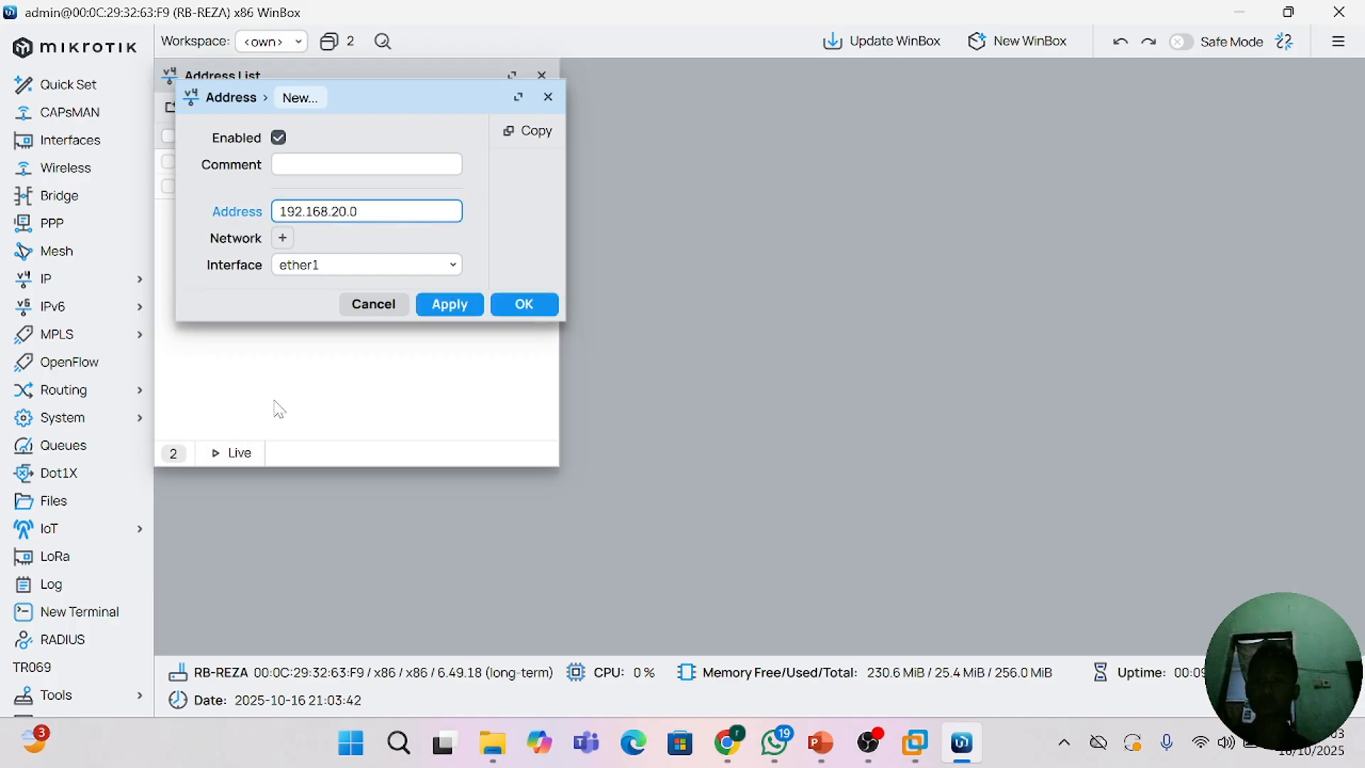
key(BackSpace)
text(2)
Step: Assign the new address entry to interface ether3, save it and close the address list
click(360, 268)
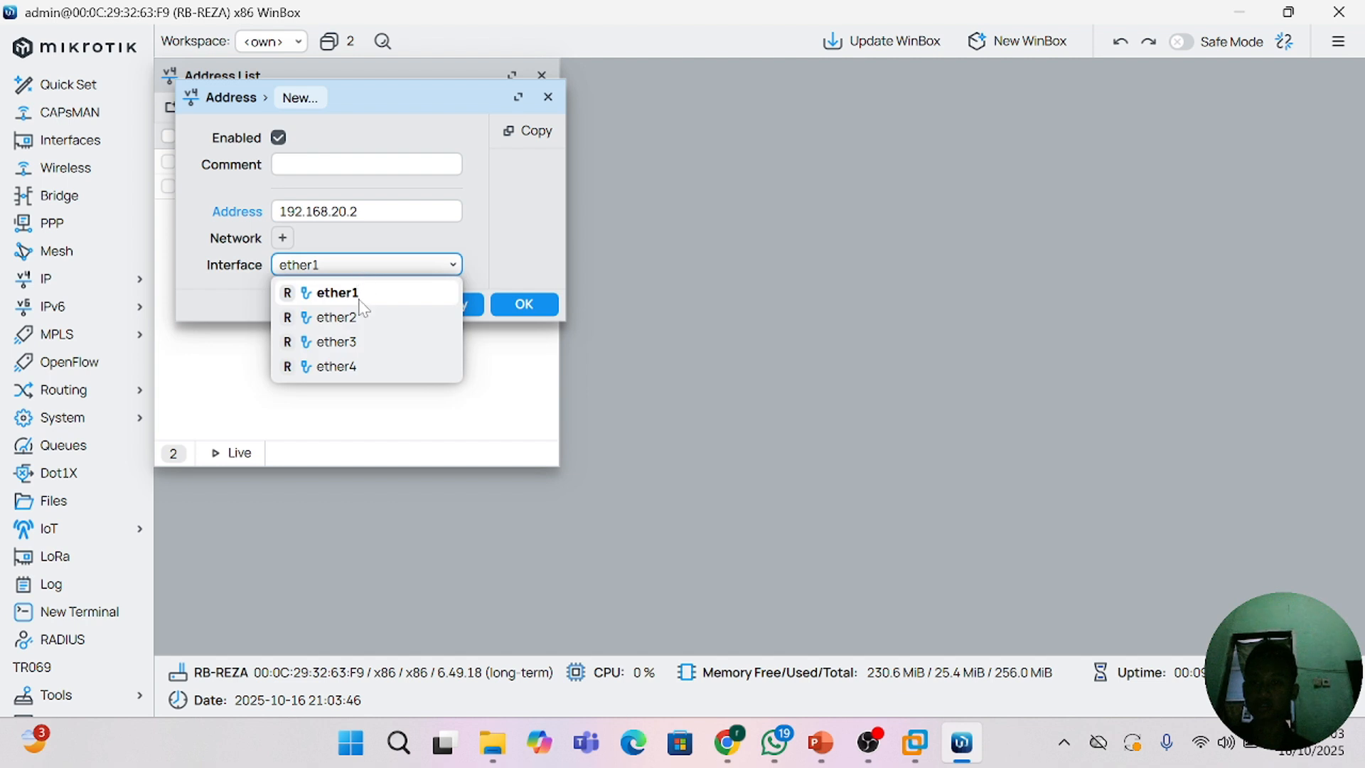
click(349, 344)
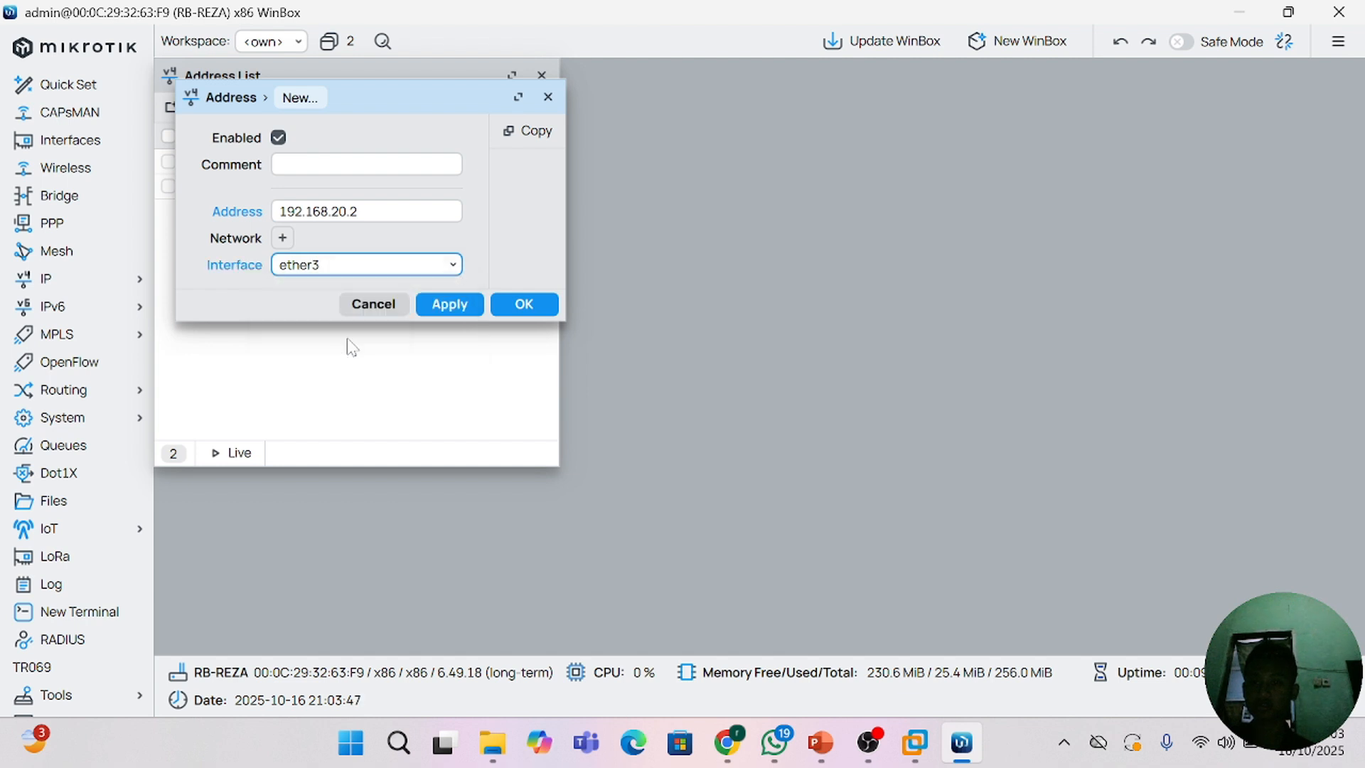
click(450, 304)
click(538, 304)
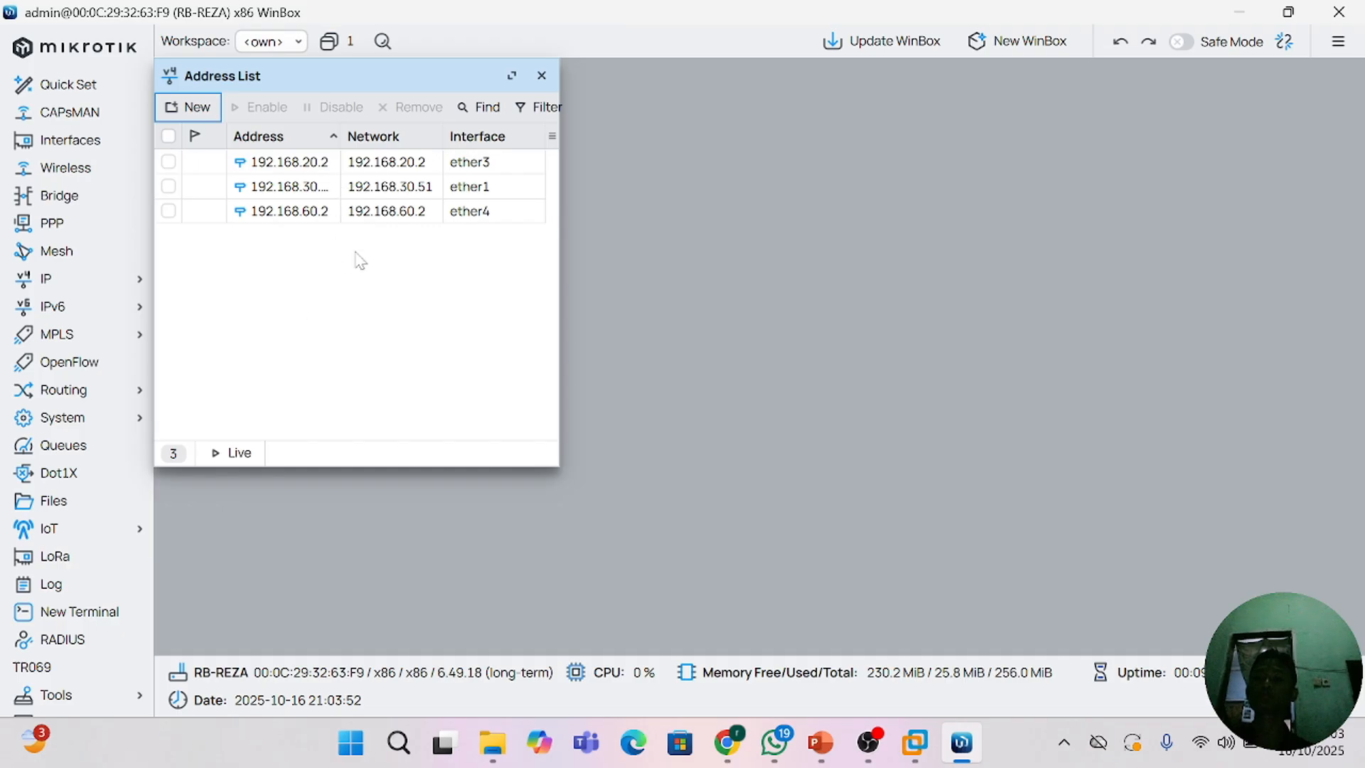
click(541, 76)
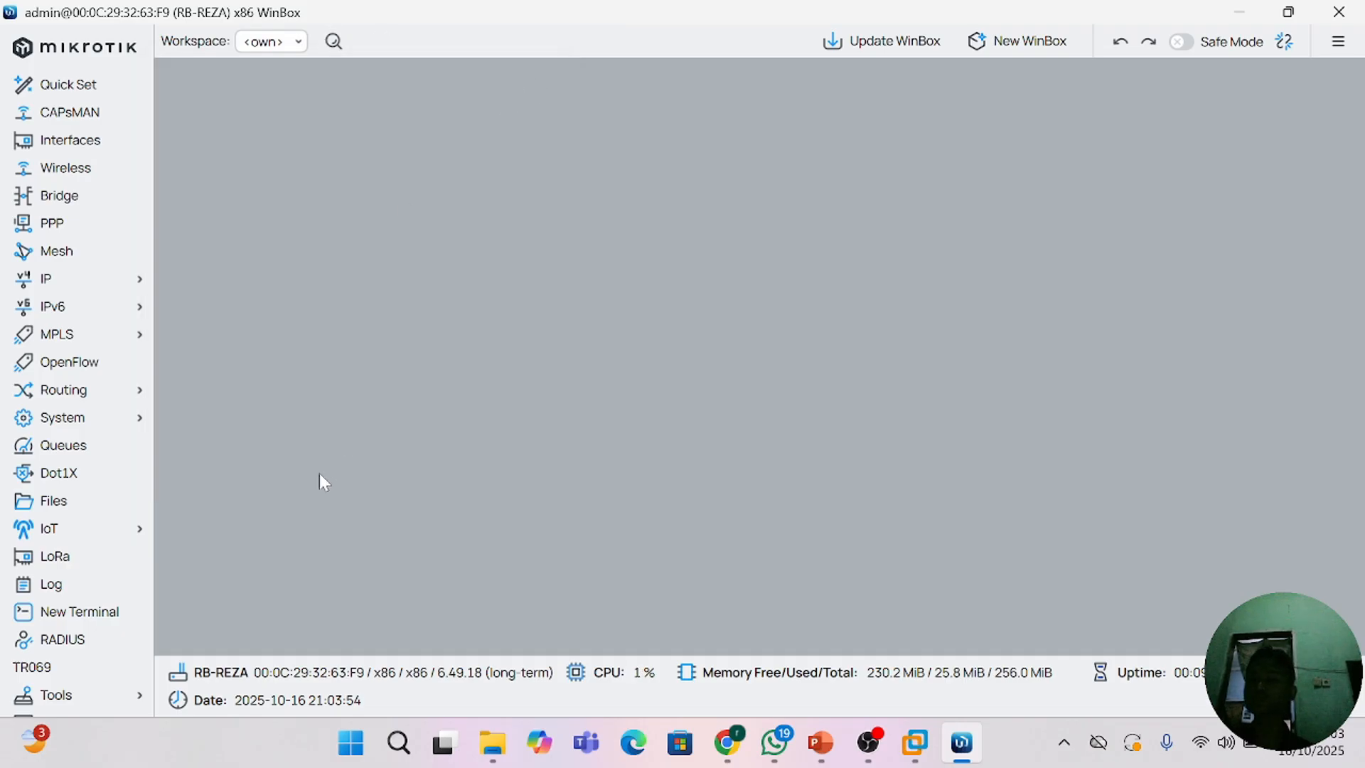
Step: Open a new router terminal and continue past the software key notice to the command prompt
click(80, 612)
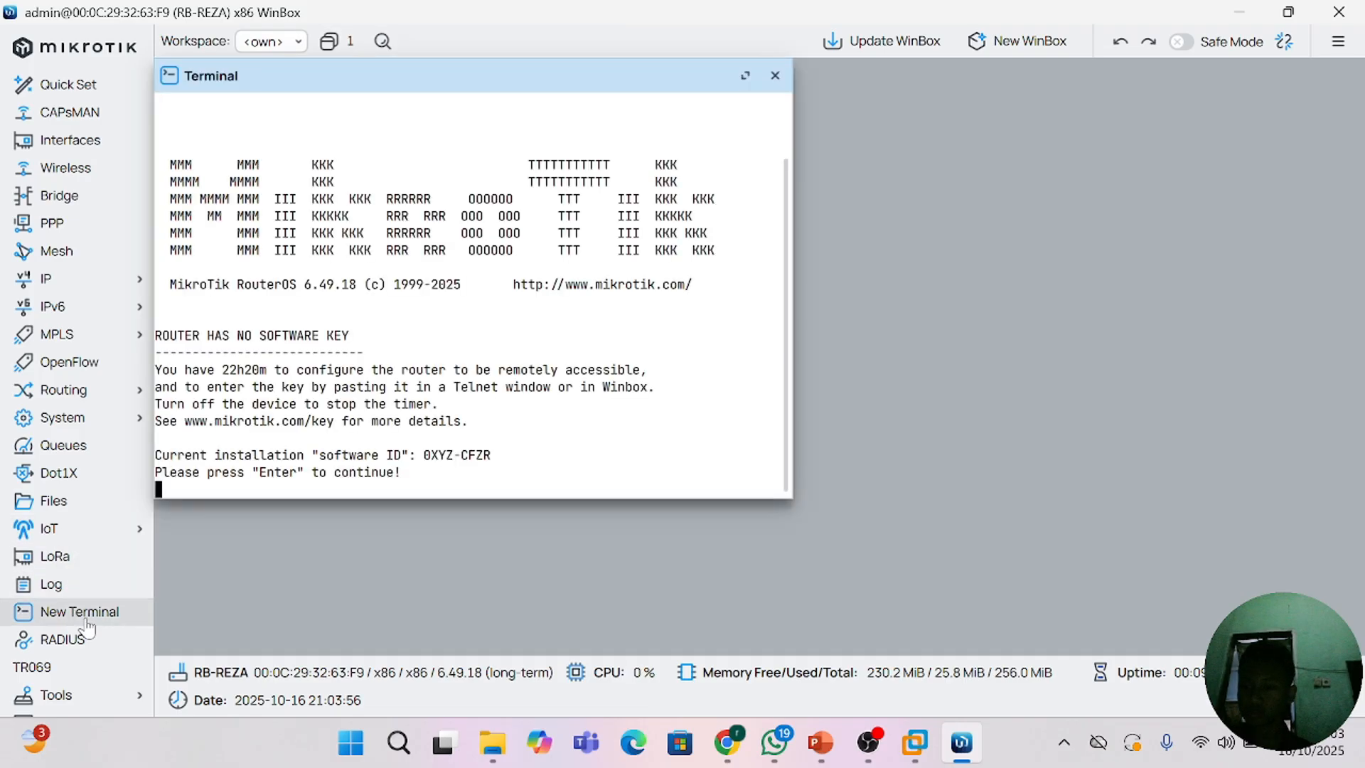
key(Return)
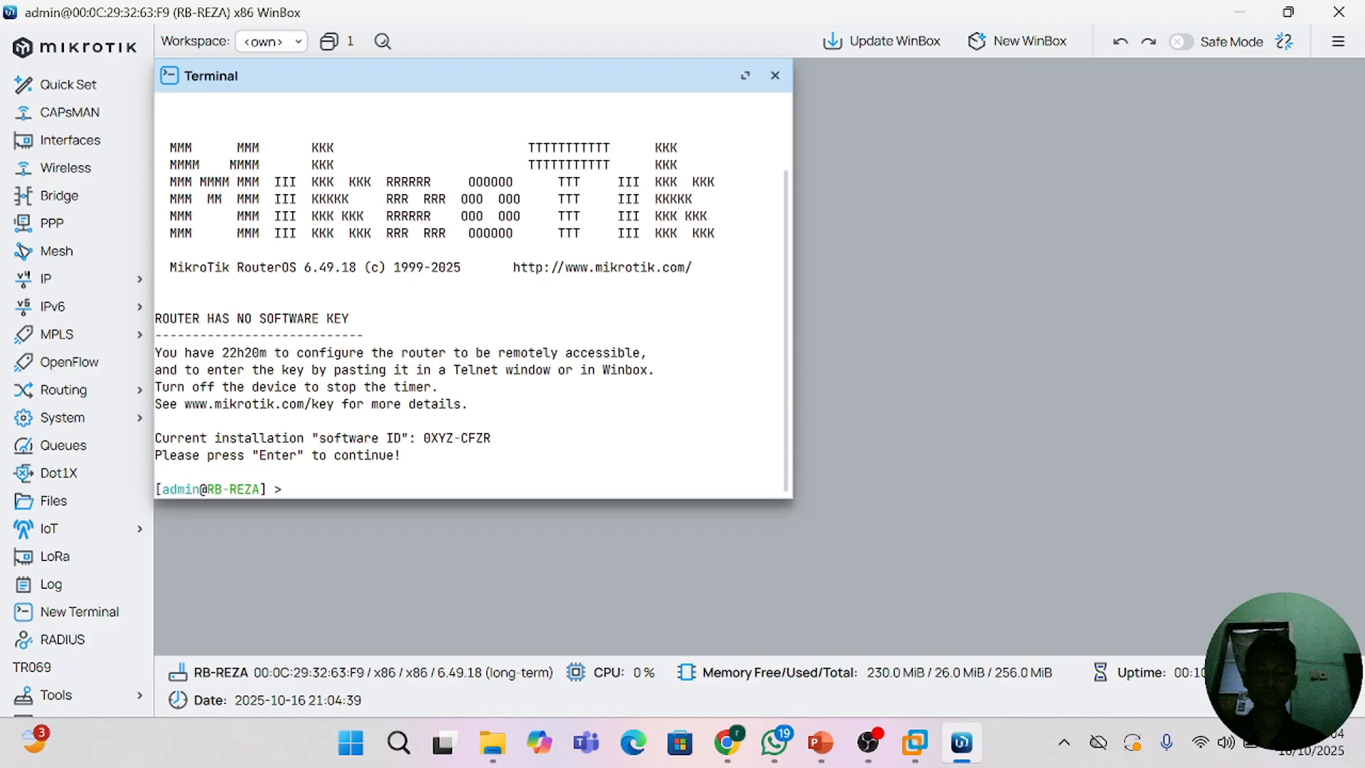
text(I)
text(P A)
key(BackSpace)
key(BackSpace)
key(BackSpace)
key(BackSpace)
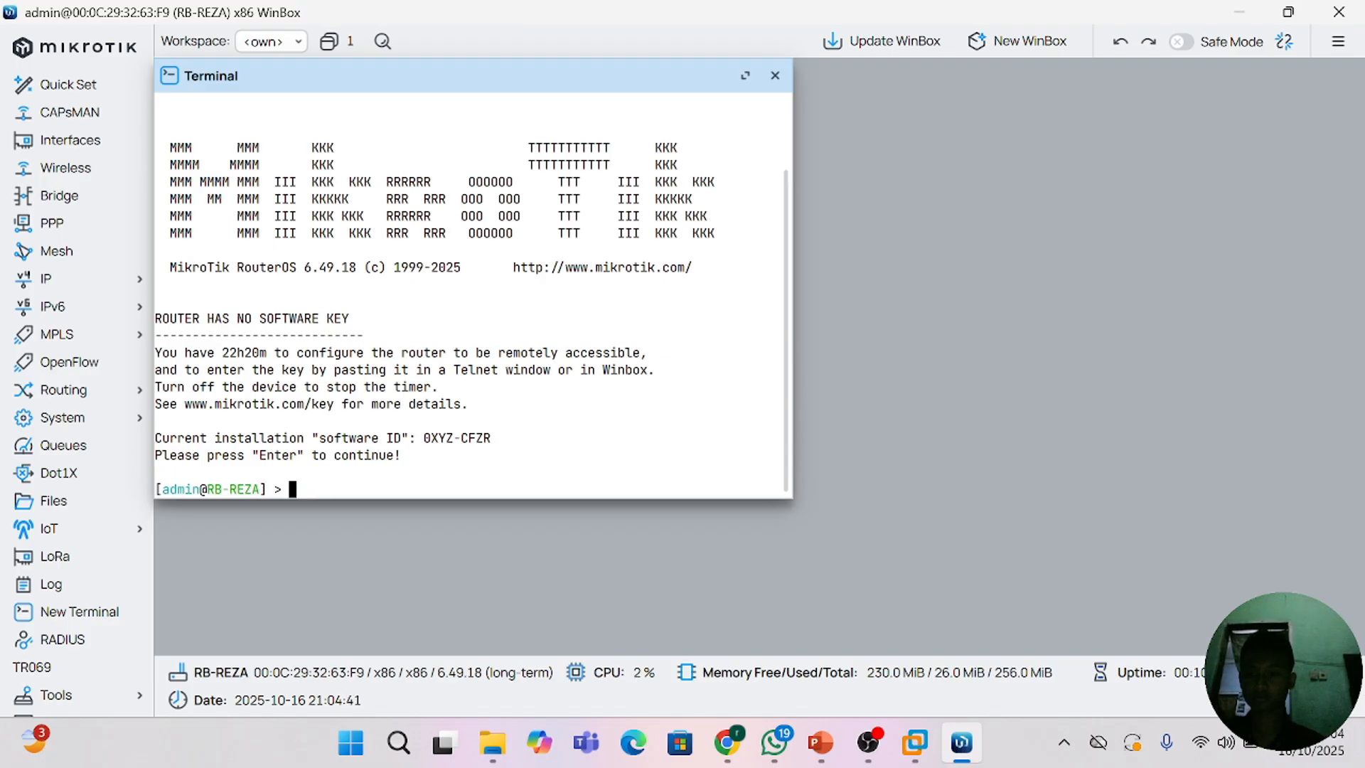
Step: Enter the ip address level in the terminal and print the router's configured addresses
text(ip ad)
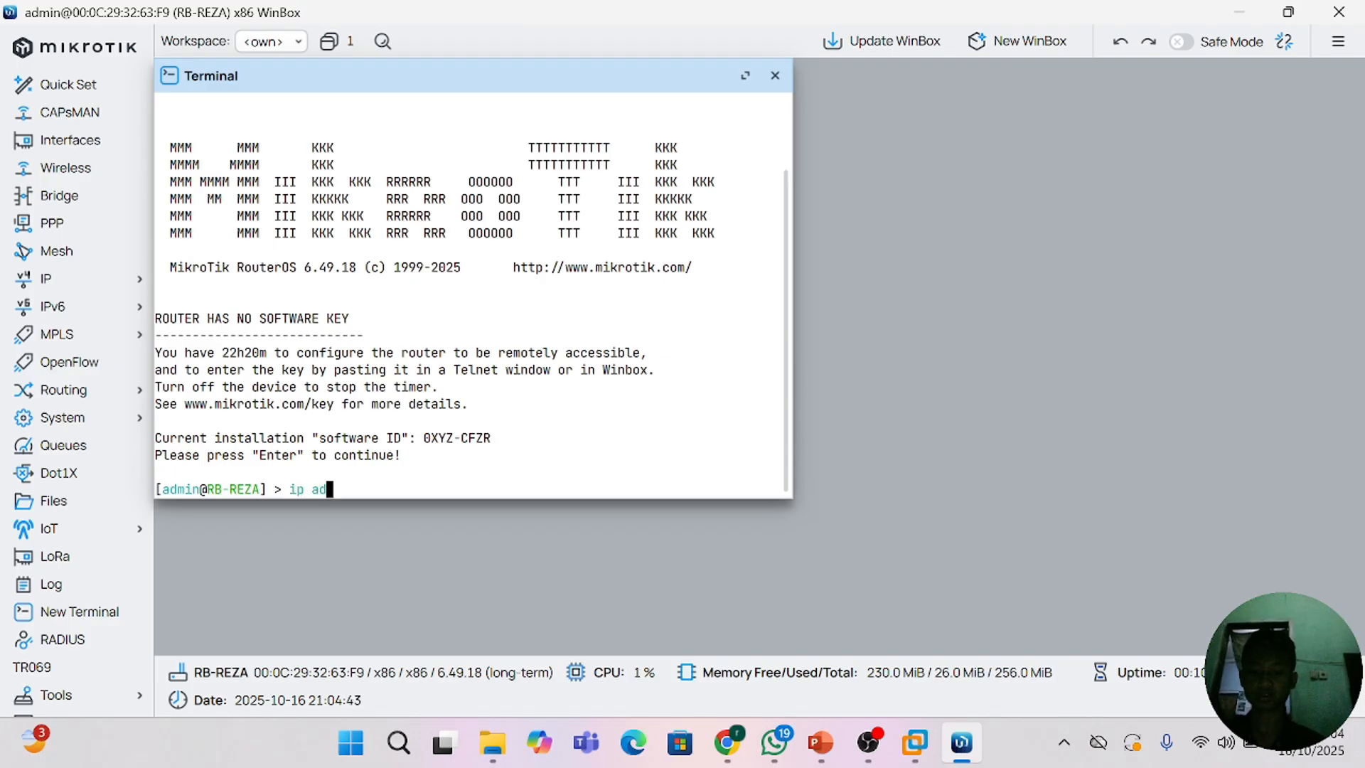
text(dress)
key(Return)
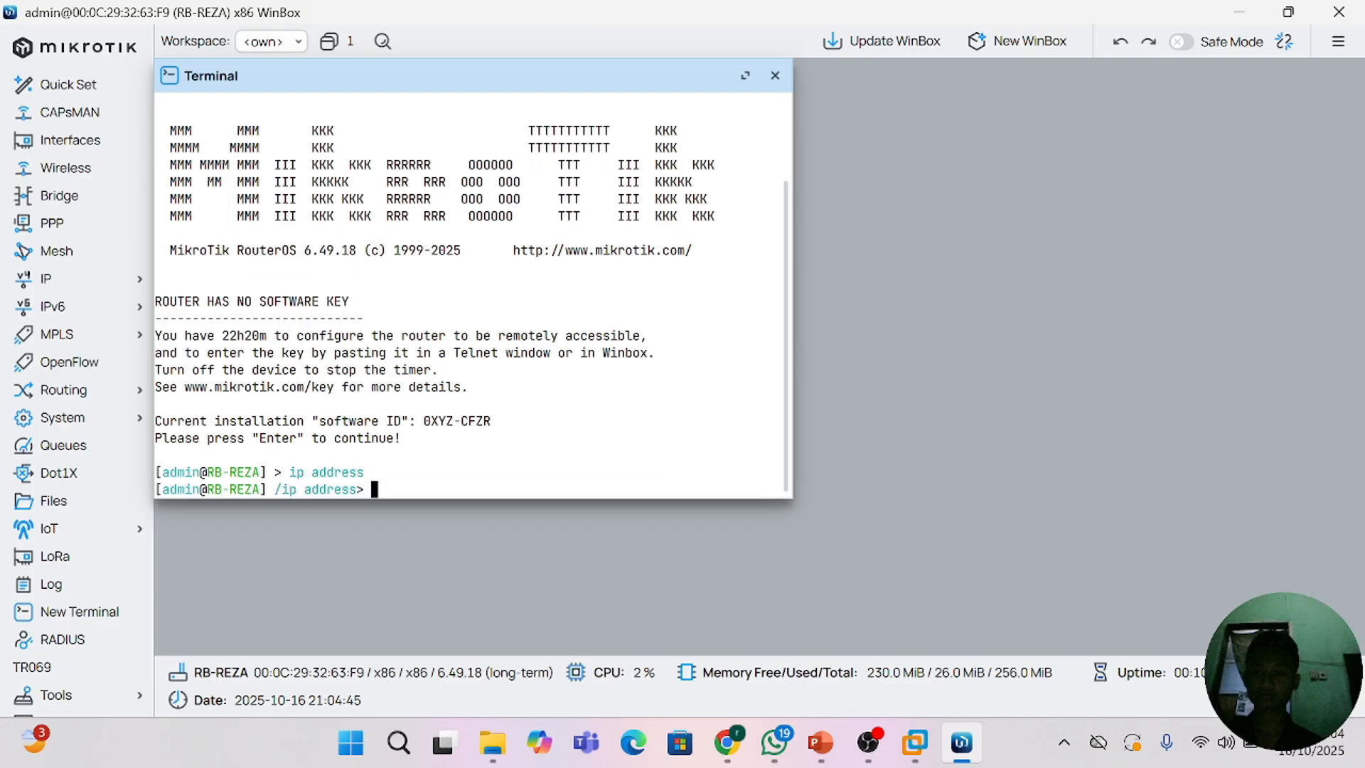
text(print)
key(Return)
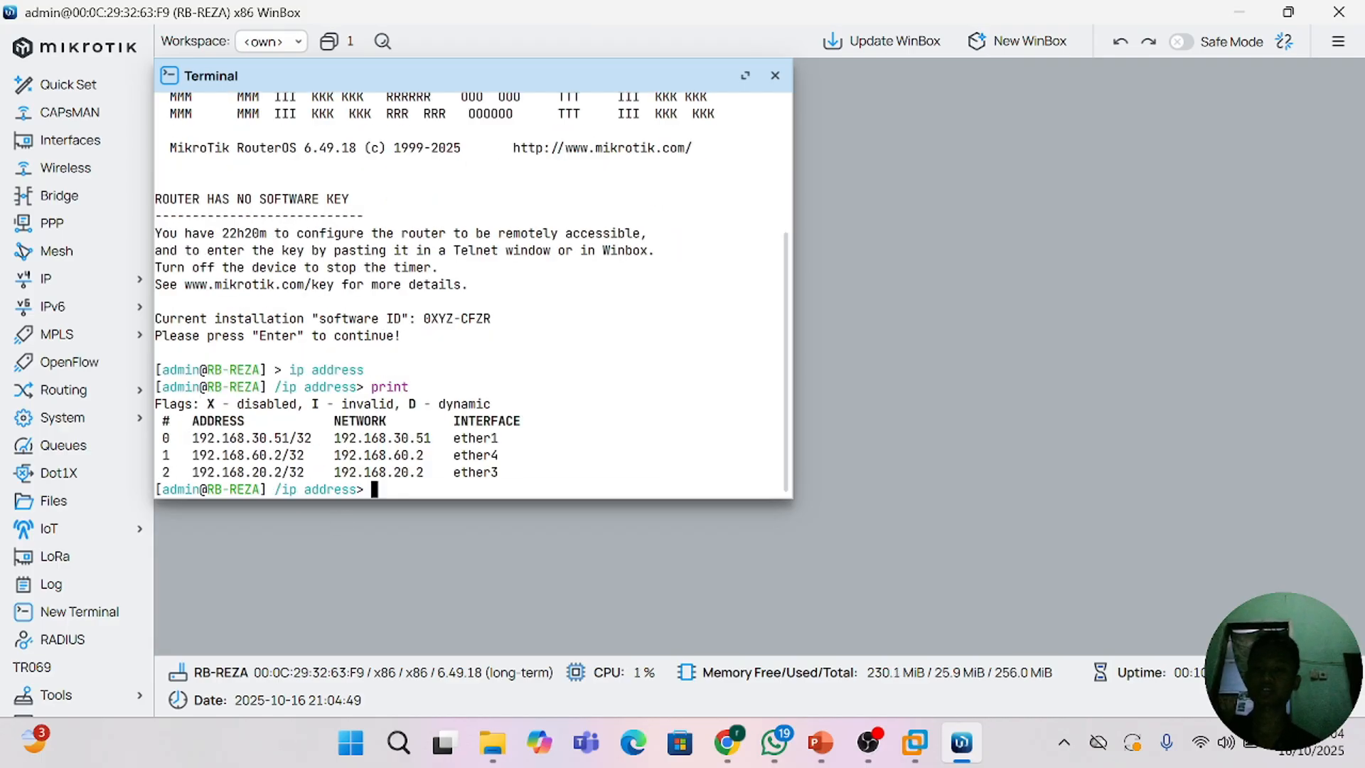
Step: Compose a terminal command that adds the IP address 192.168.40.2/24
text(ad)
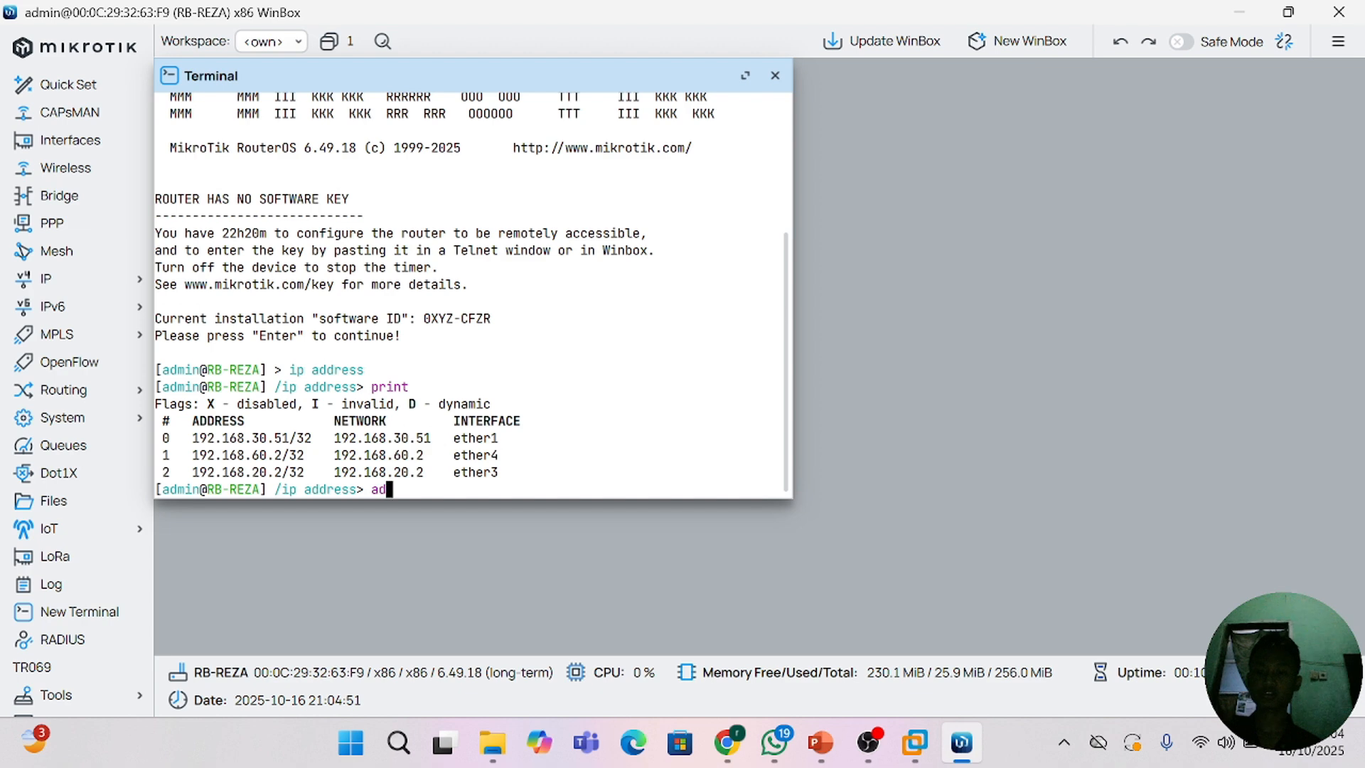
text(dress> add ad)
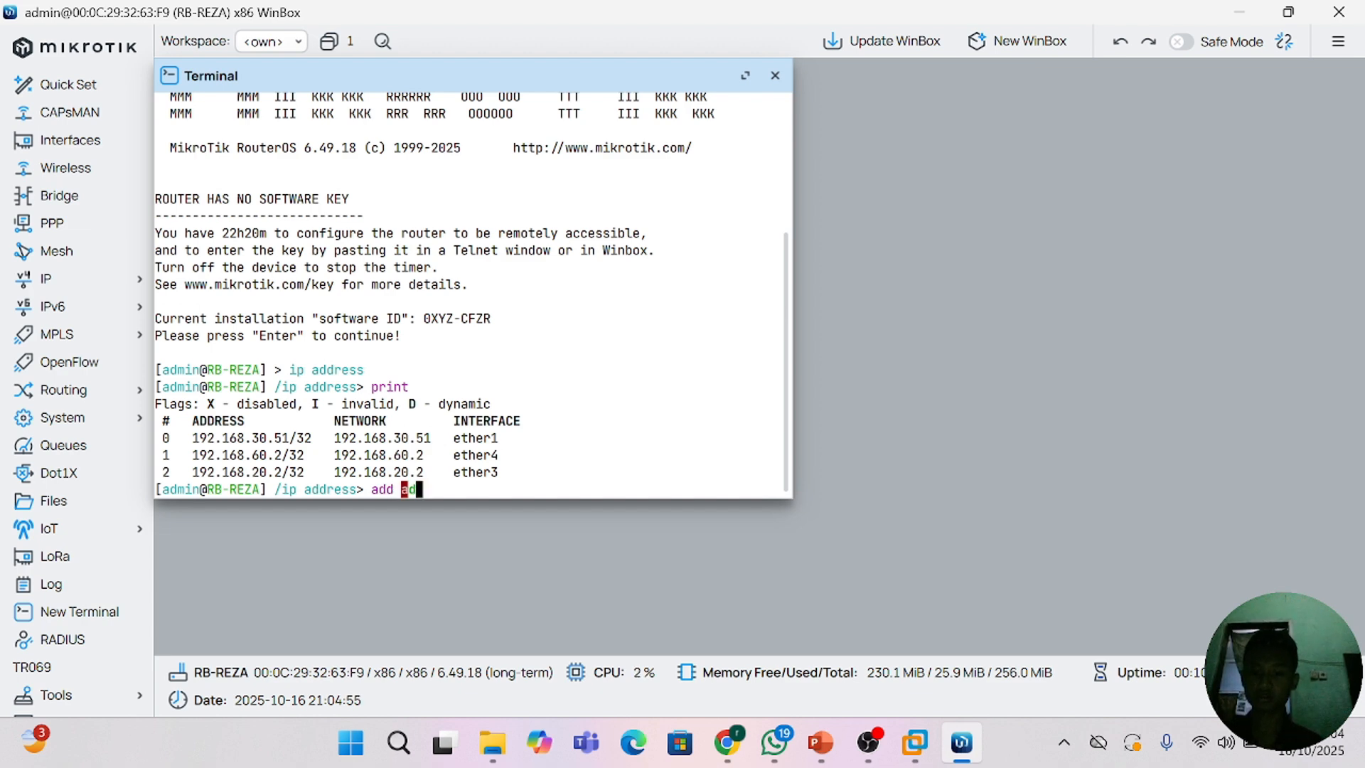
text(dr)
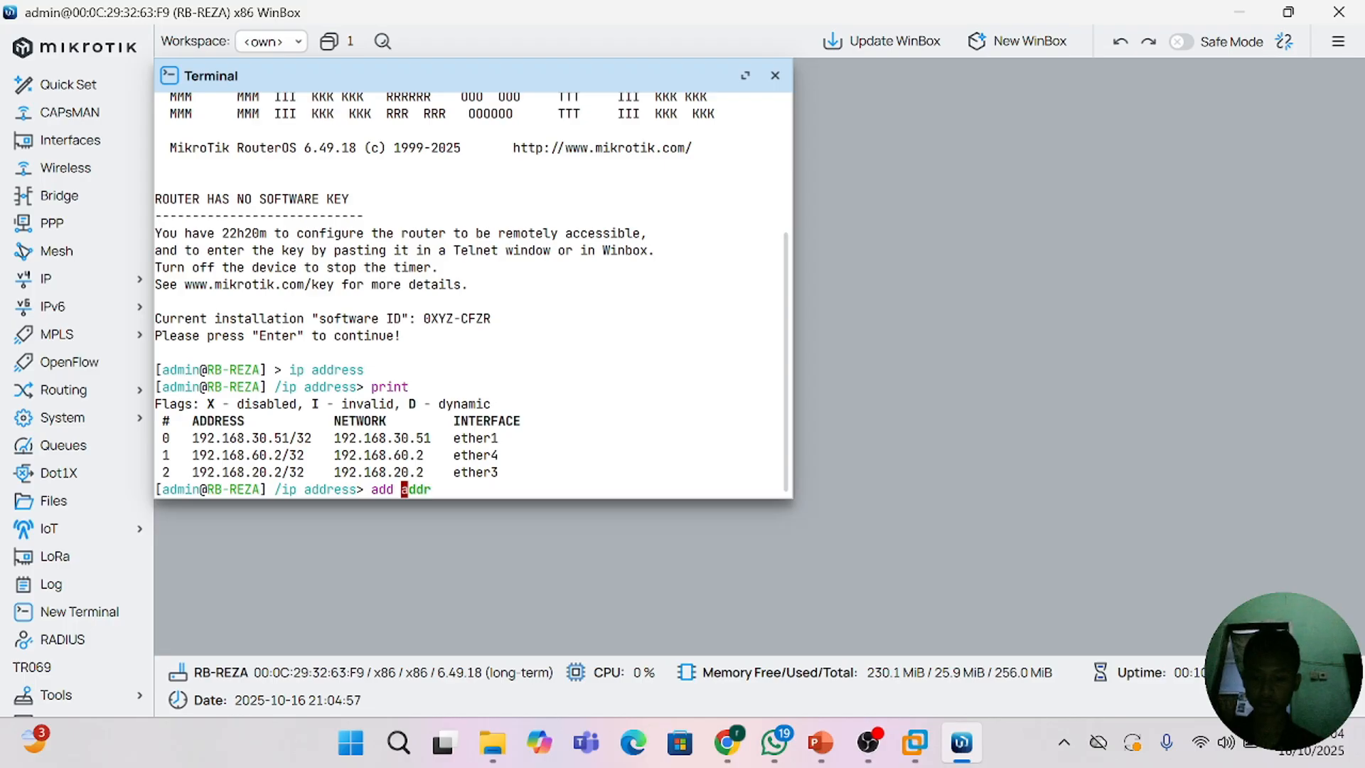
text(ess=)
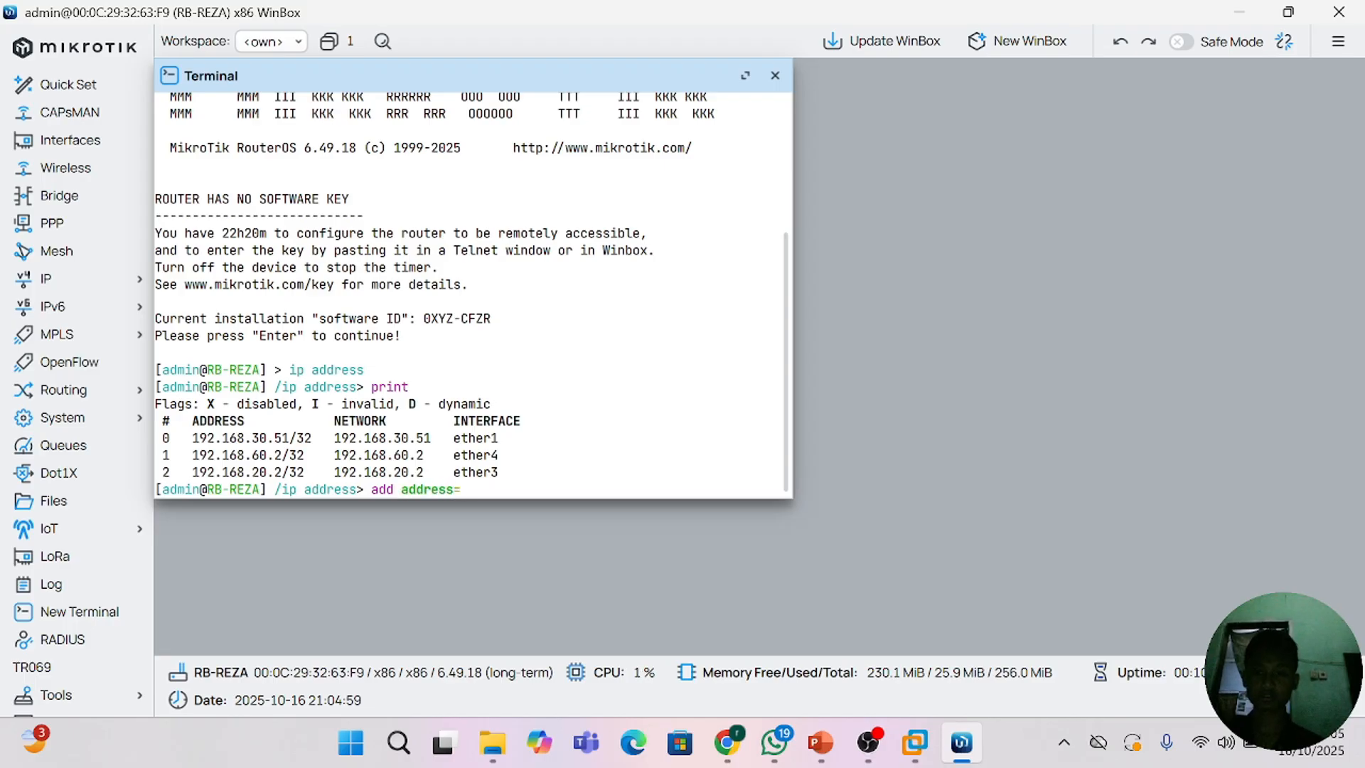
text(192.168.40.)
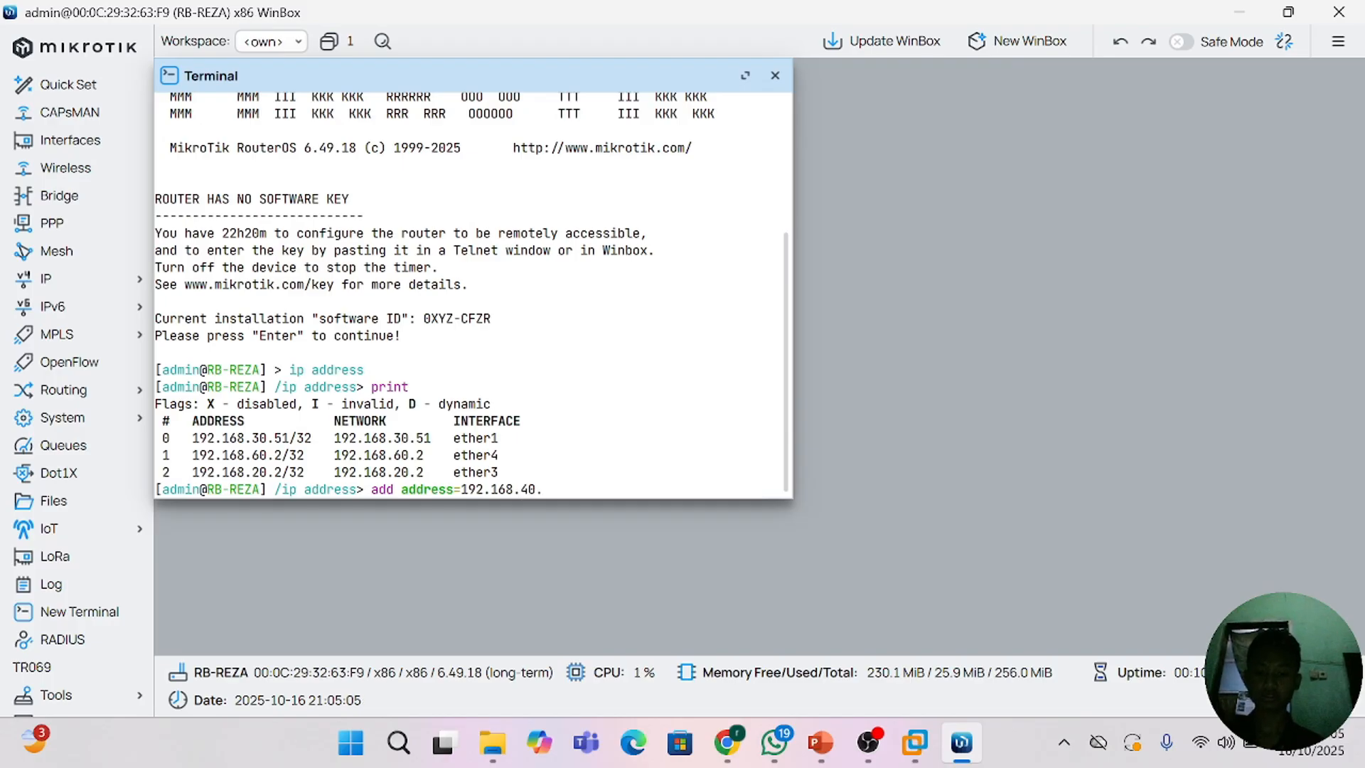
text(2/)
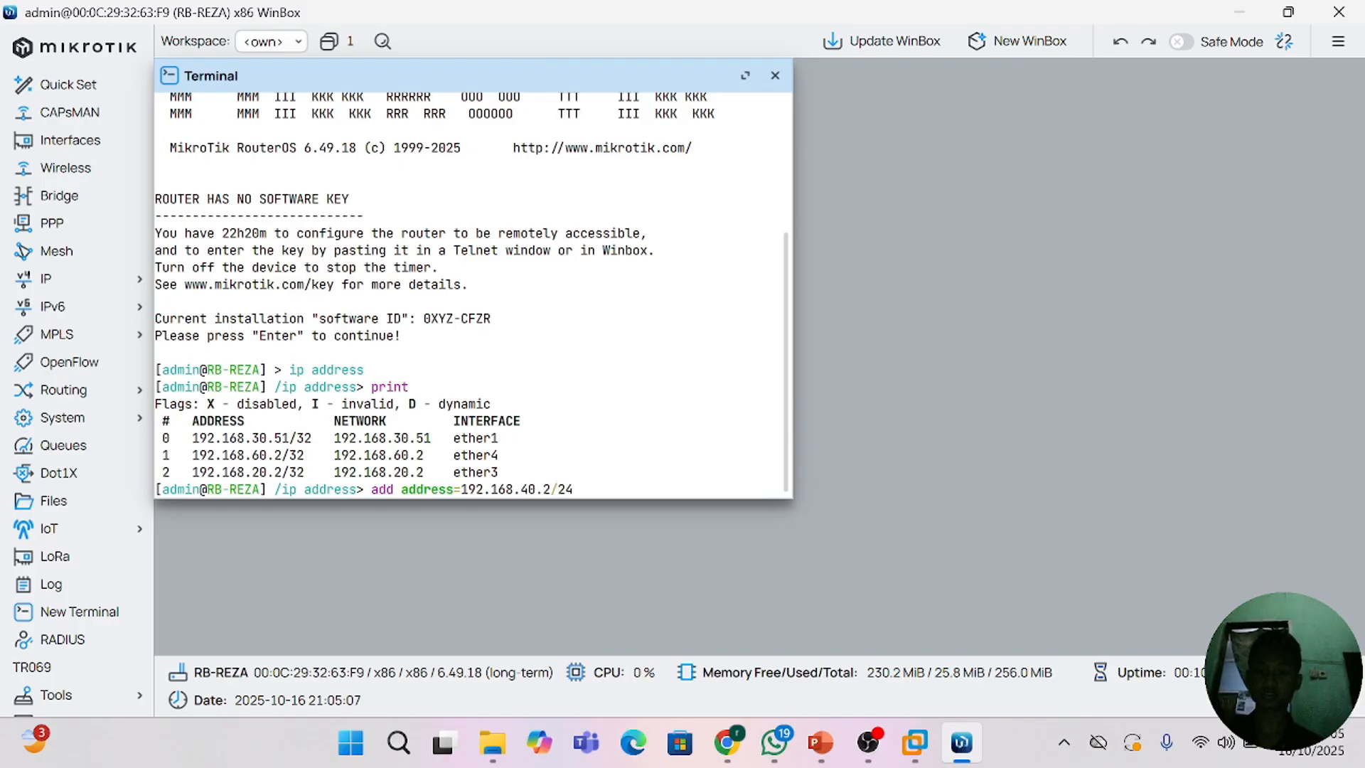
text(24 interface=)
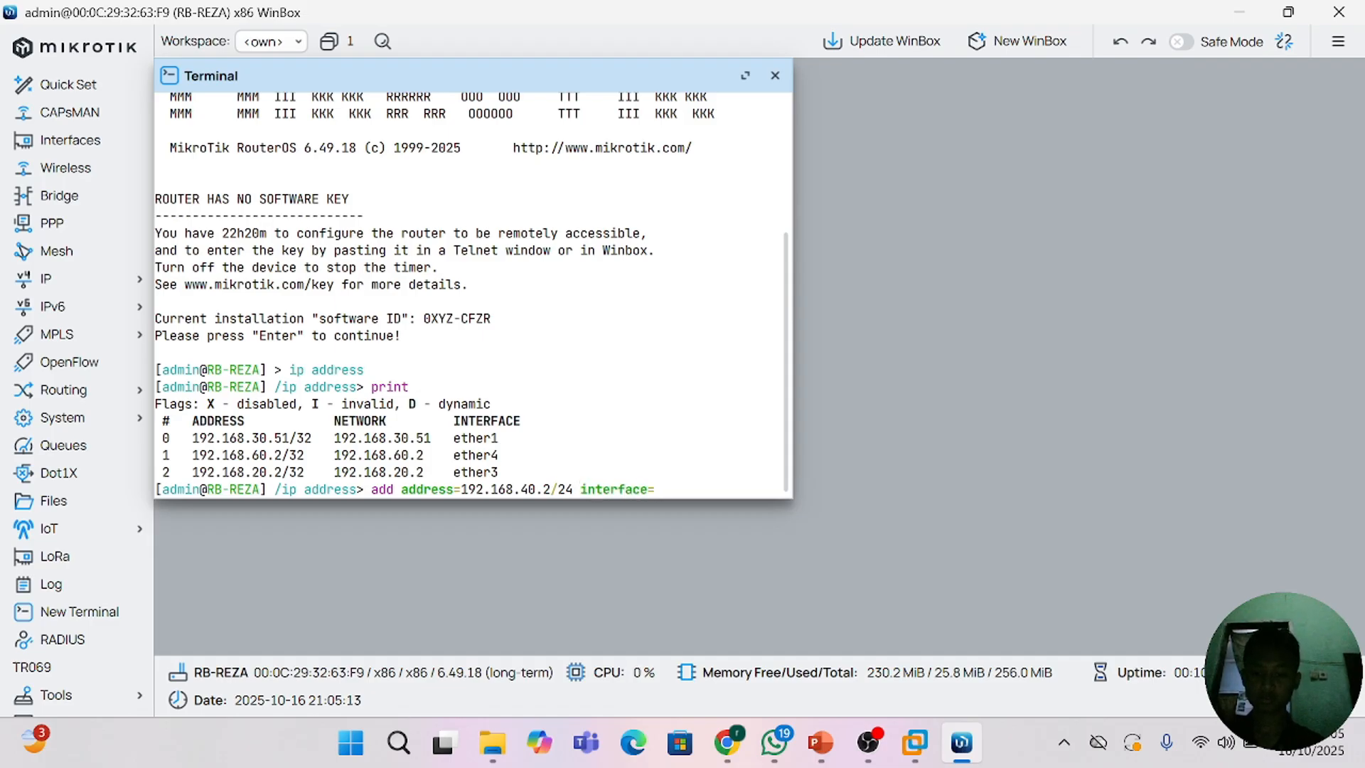
text(ether)
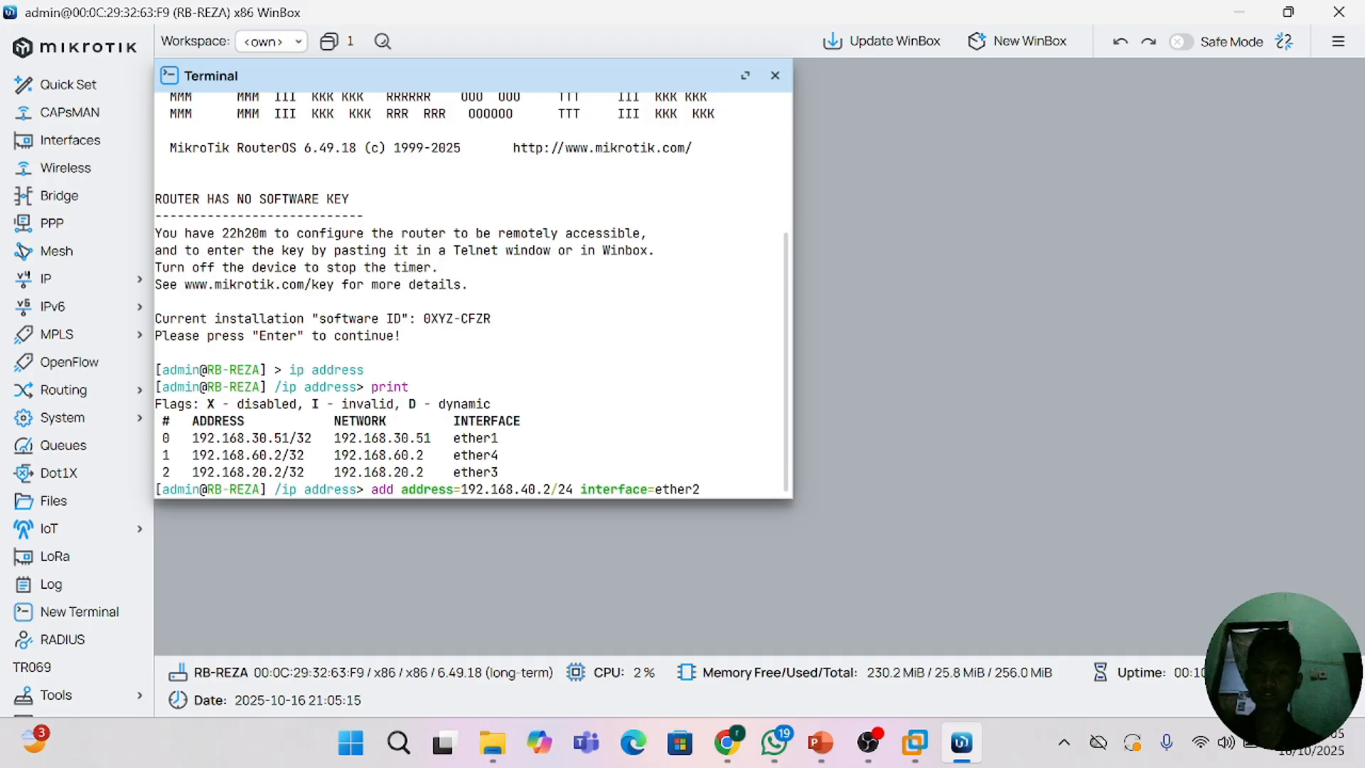
text(2)
Step: Assign the new address to interface ether2, run the add command and print the address list
key(Return)
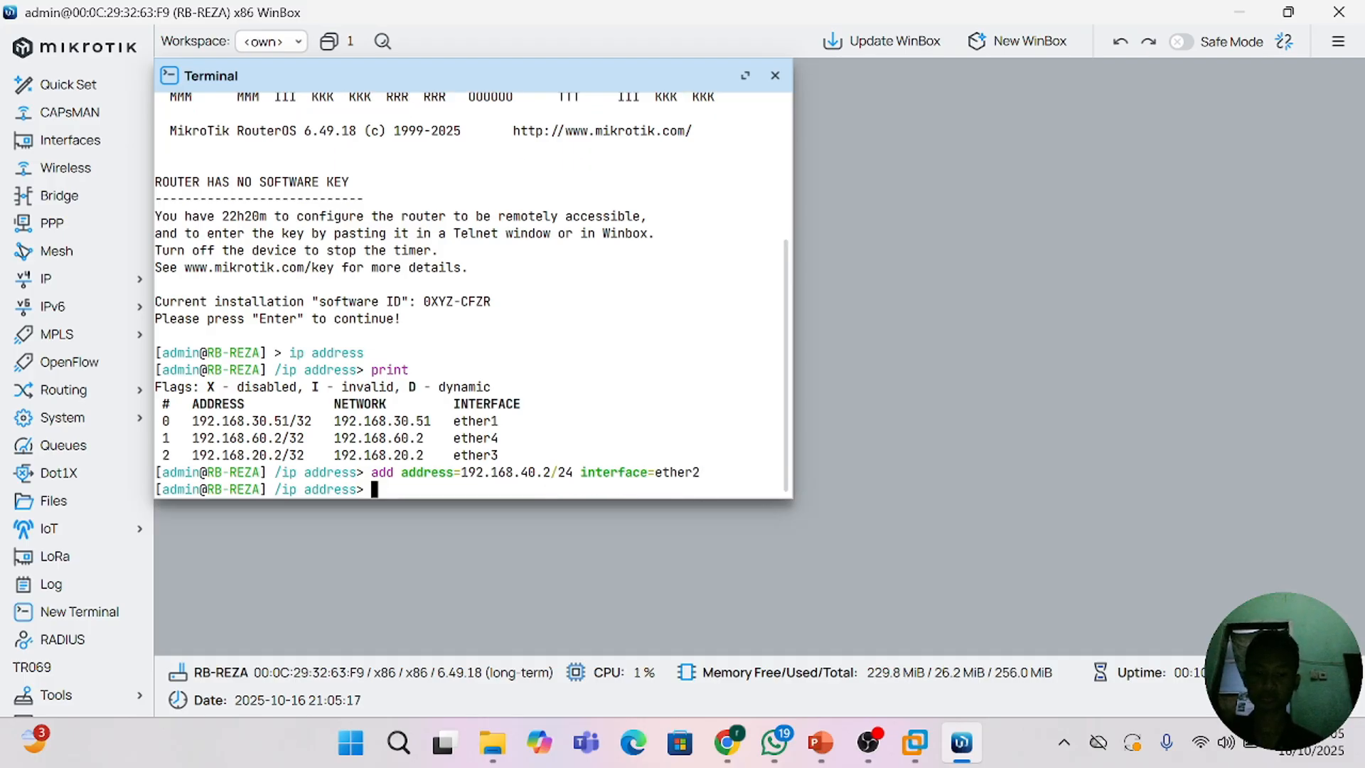
text(print)
key(Return)
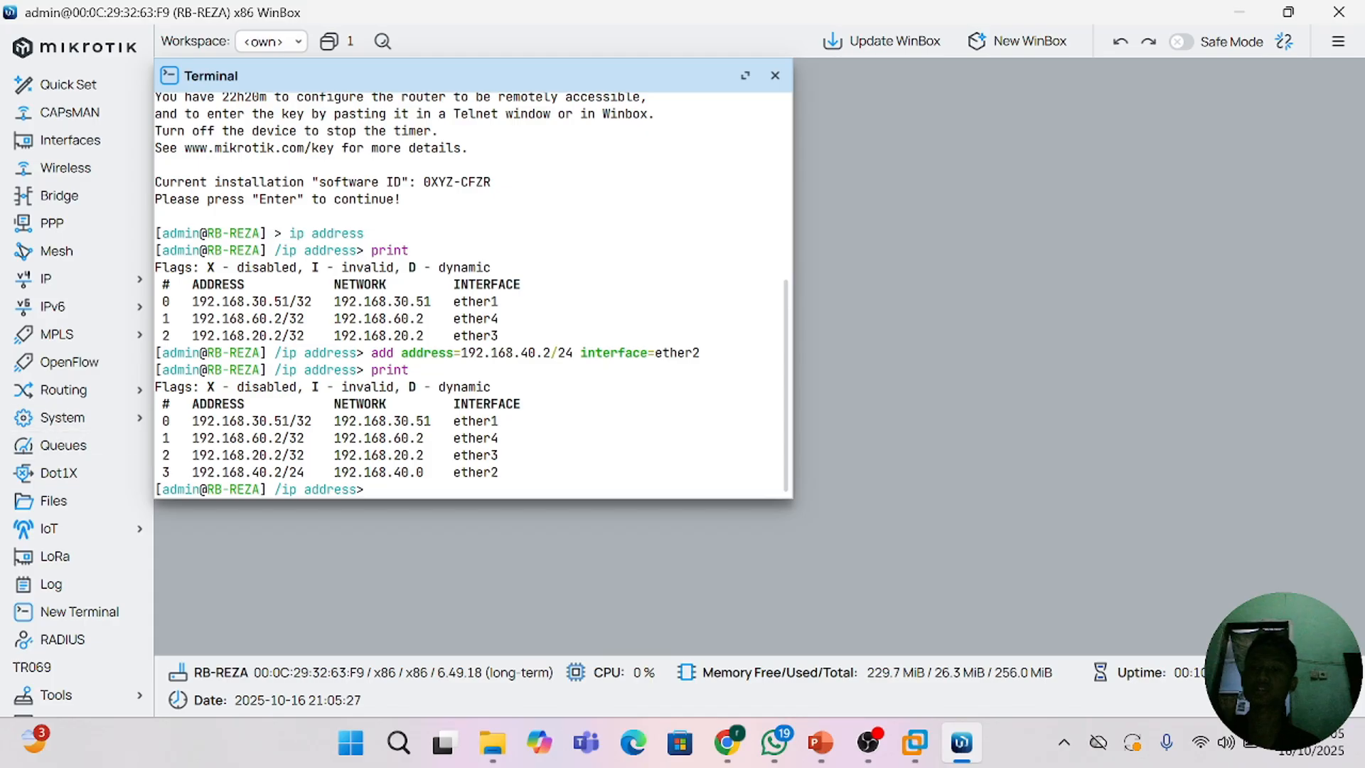
Step: Remove address entry number 3 with a terminal command and print the remaining addresses
text(re)
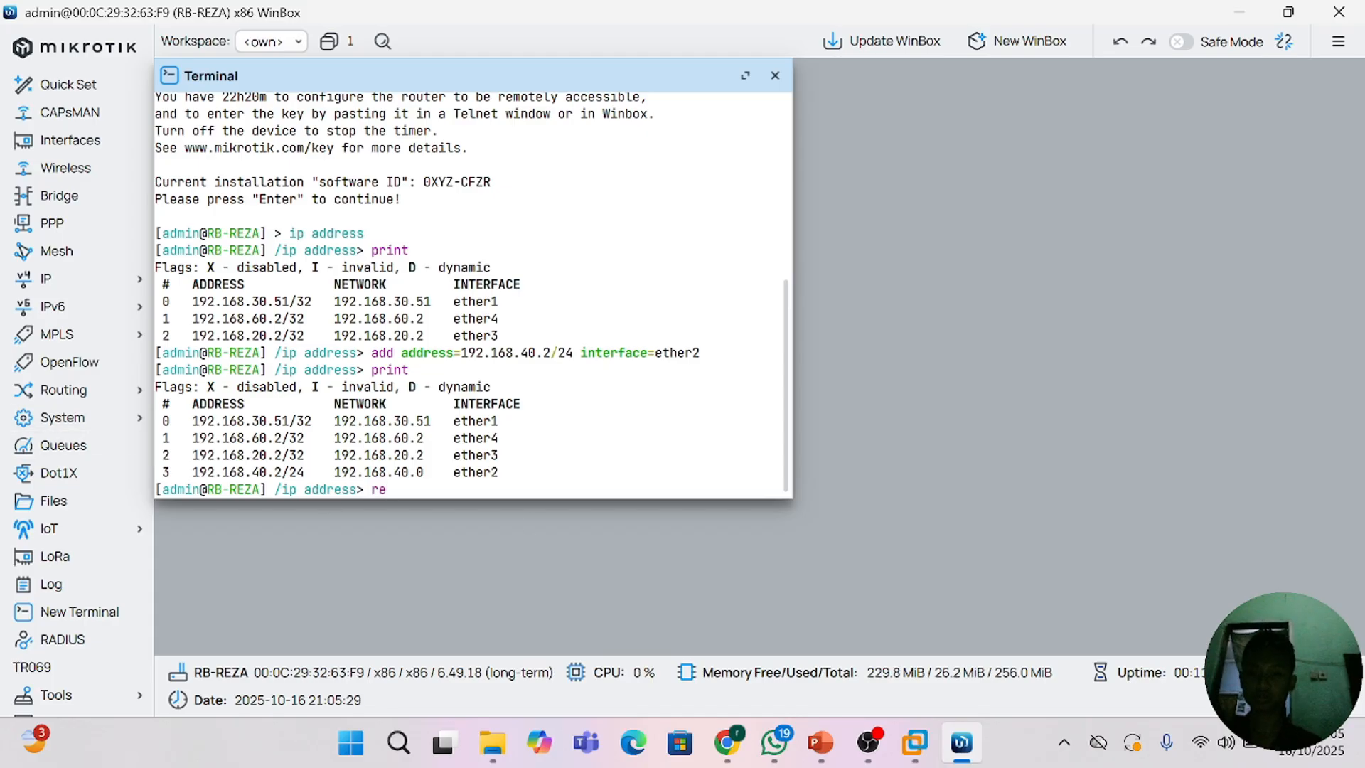
text(move n)
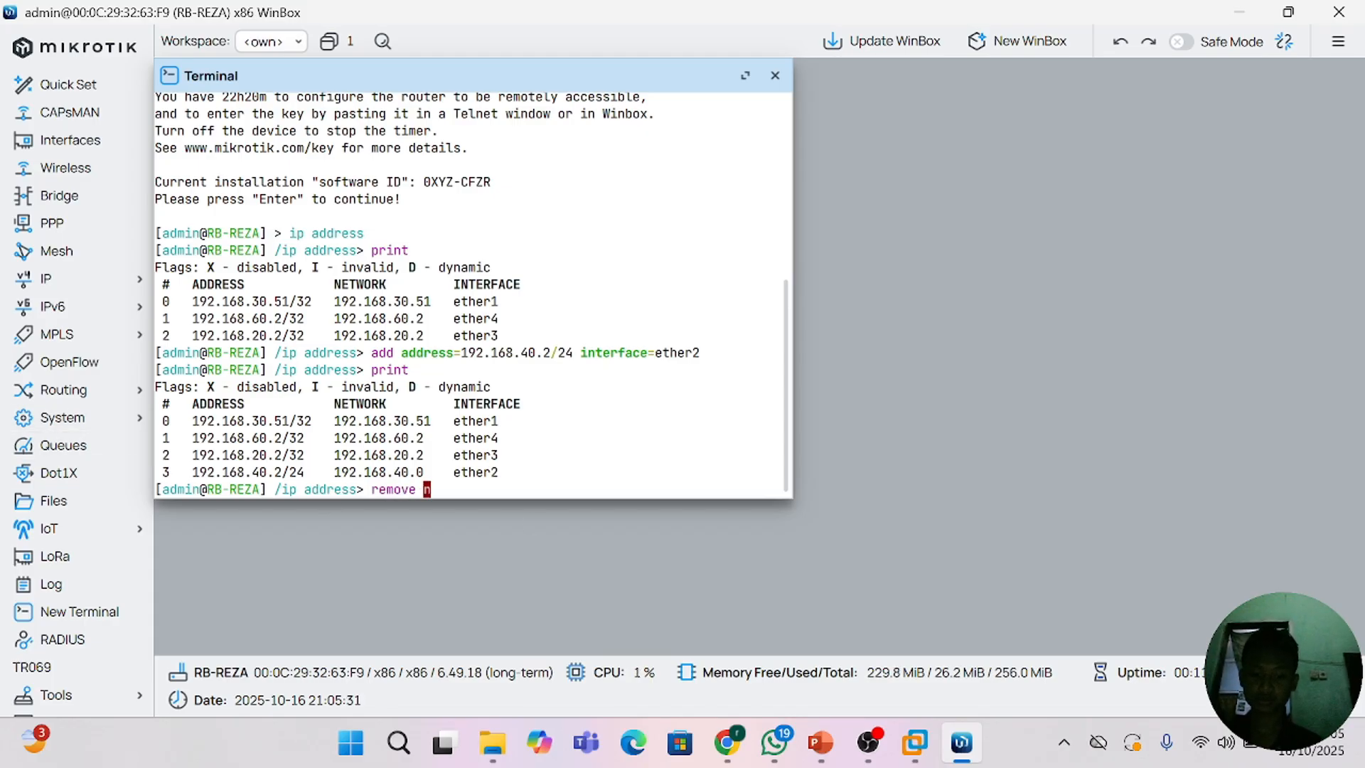
text(umberws)
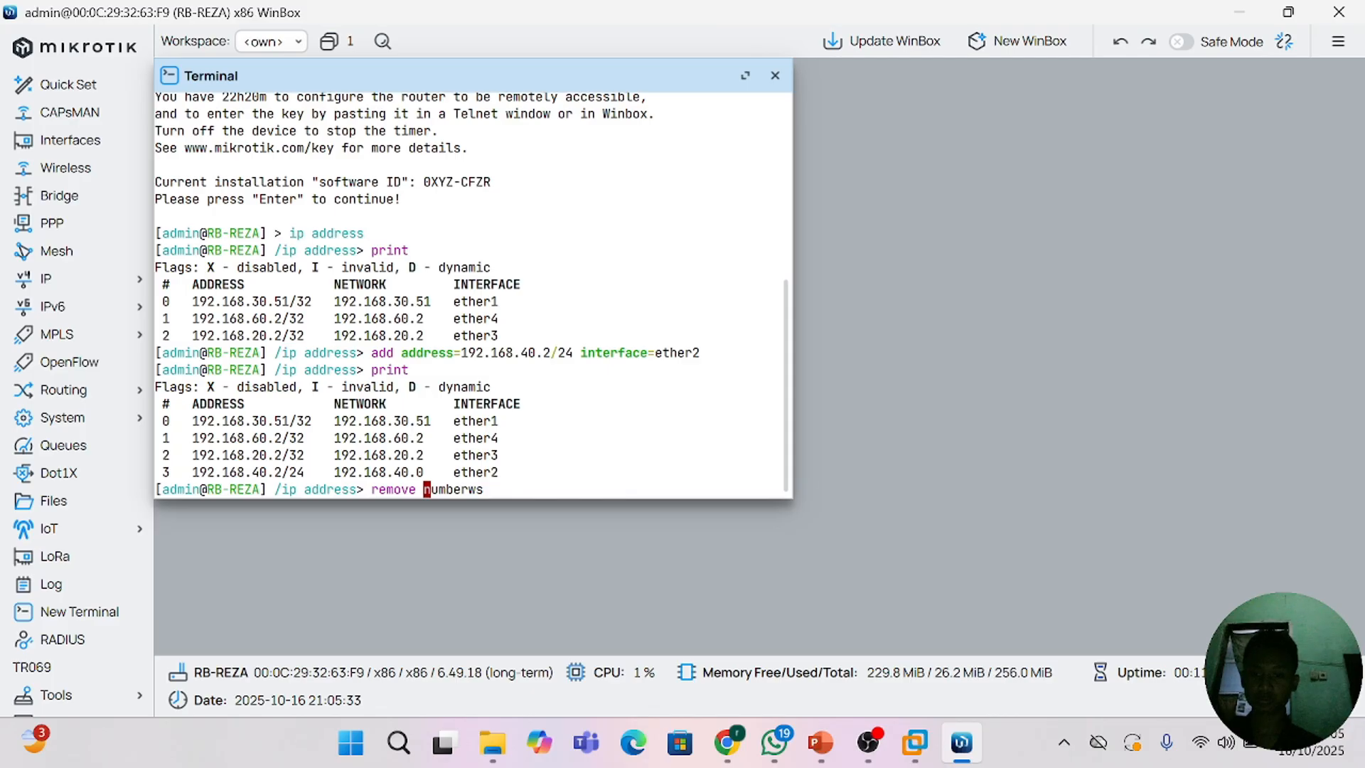
key(BackSpace)
key(BackSpace)
text(s=)
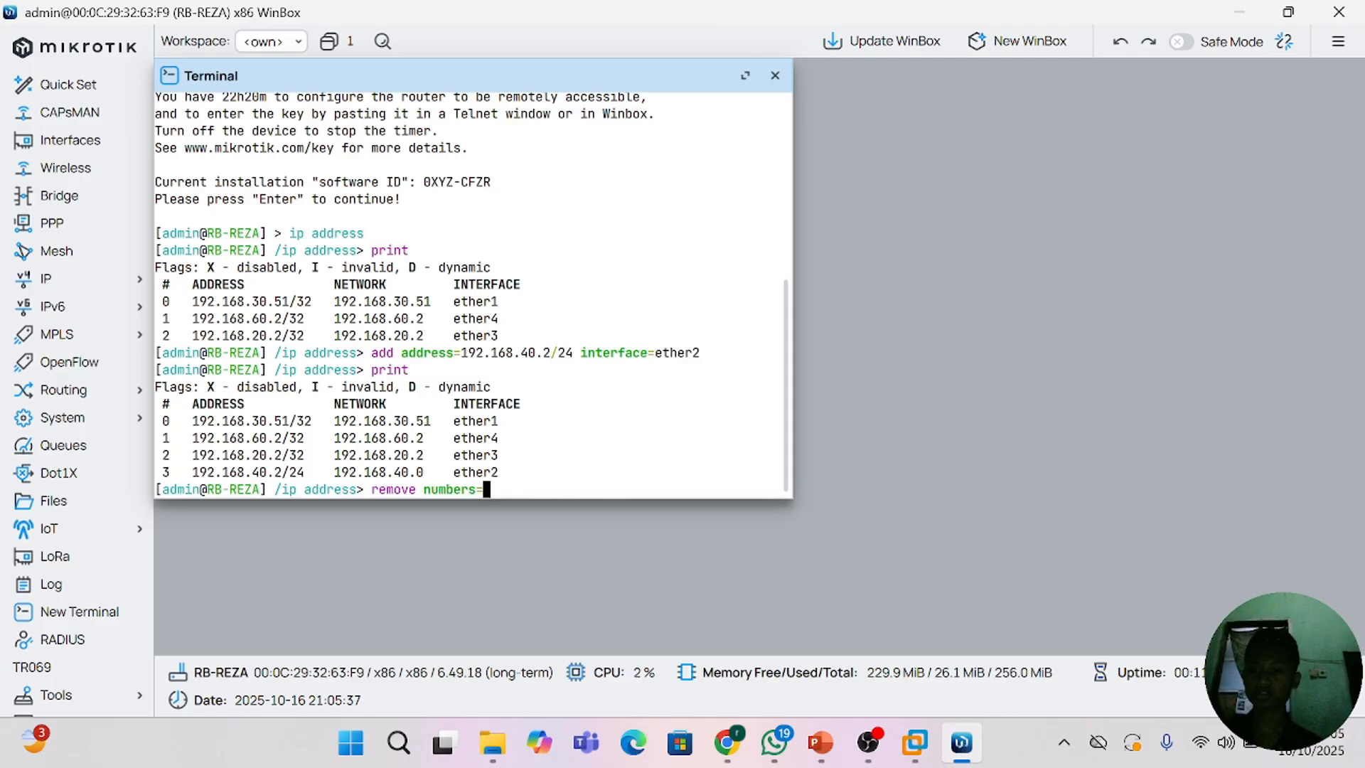
text(3)
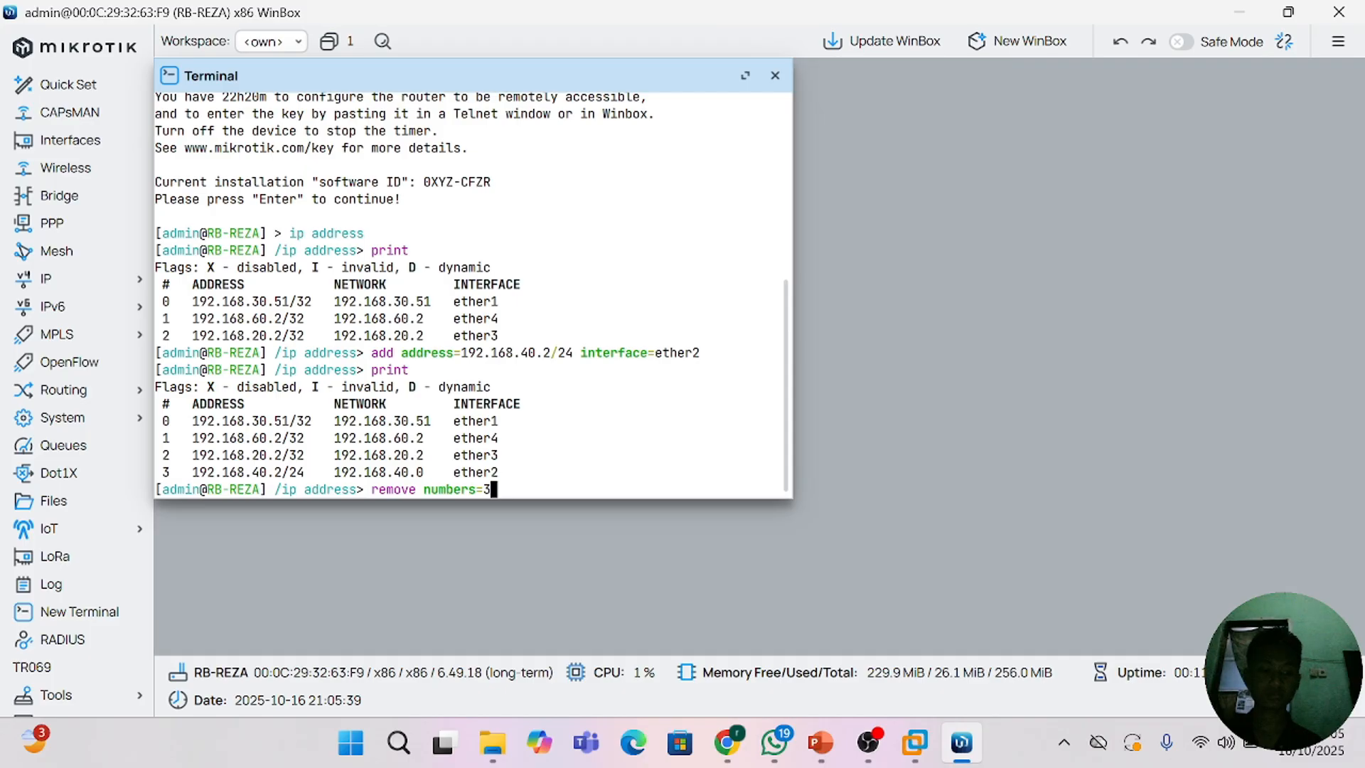
key(Return)
text(p)
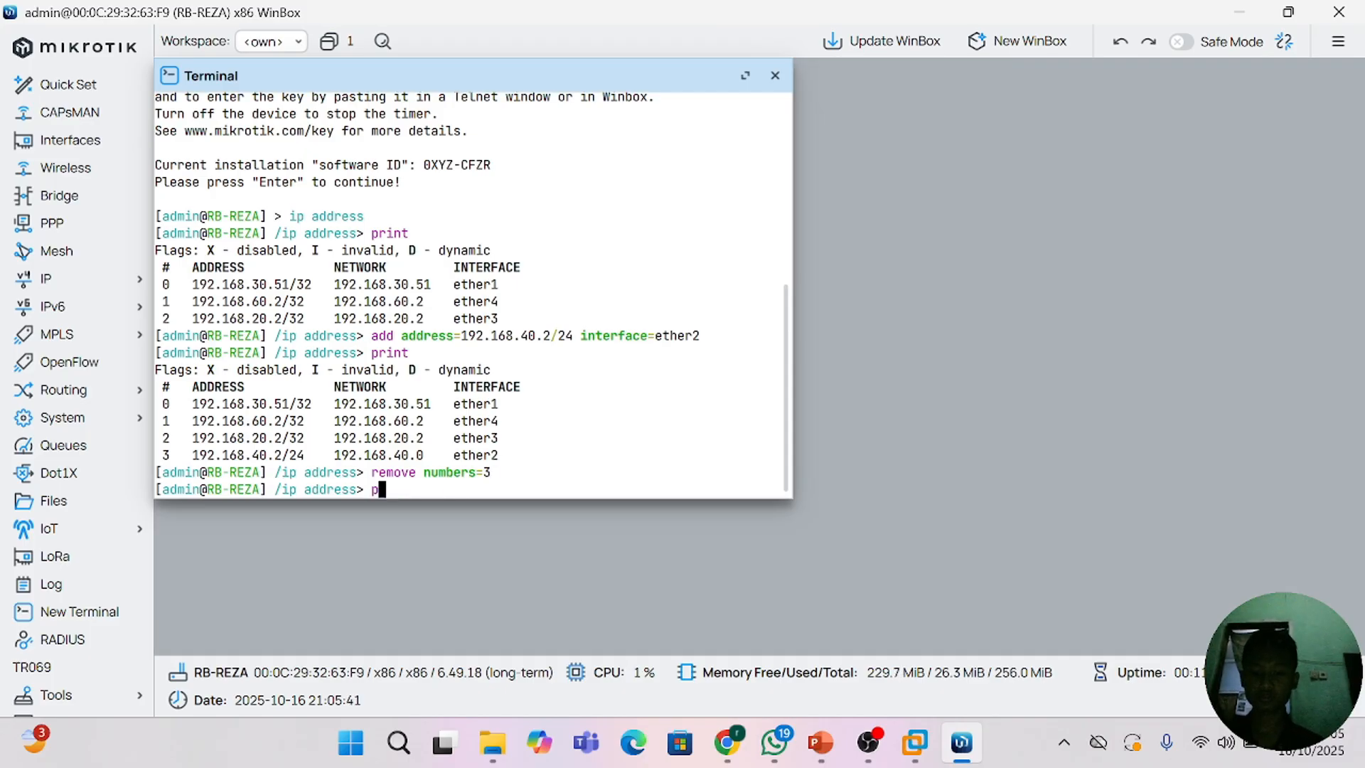
text(rint)
key(Return)
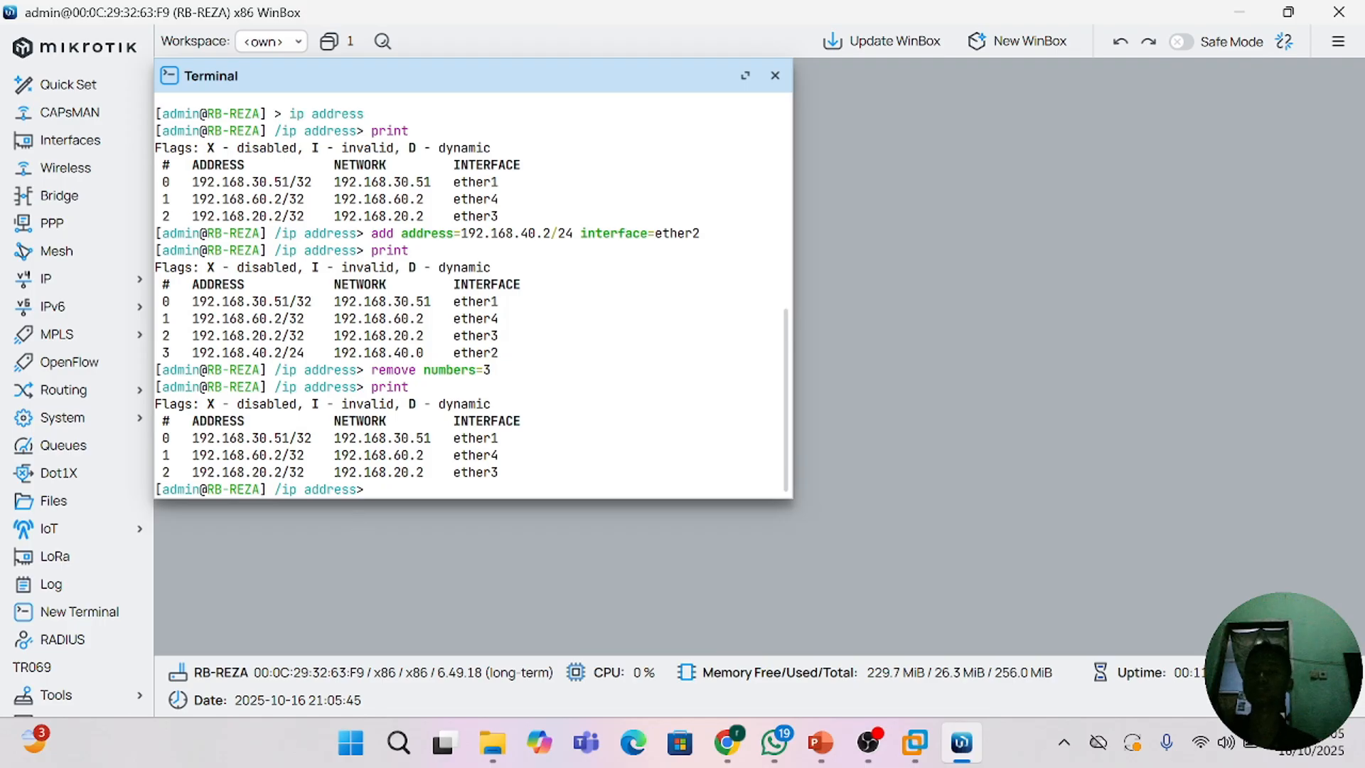
Step: Close the terminal and remove the 192.168.60.2 entry on ether4 from the IP address list, then close the list
click(775, 76)
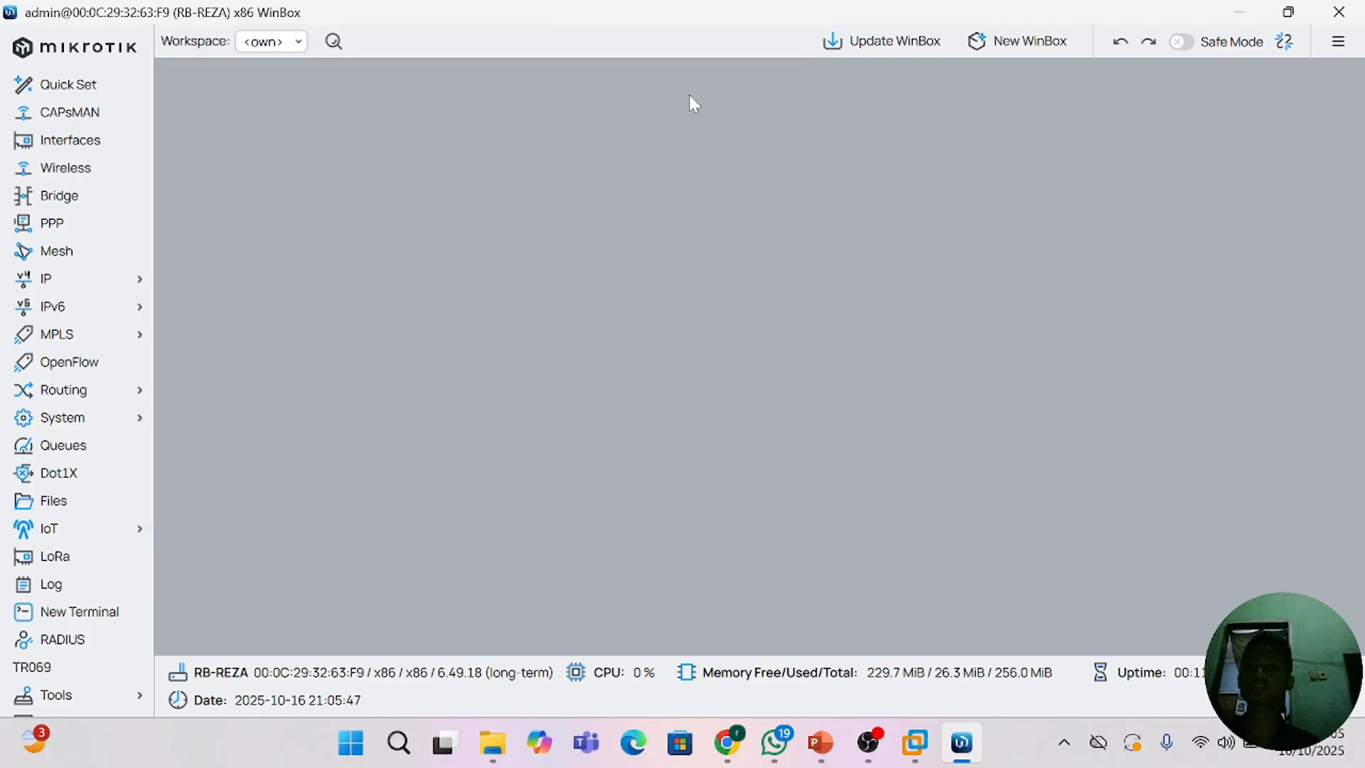
click(124, 280)
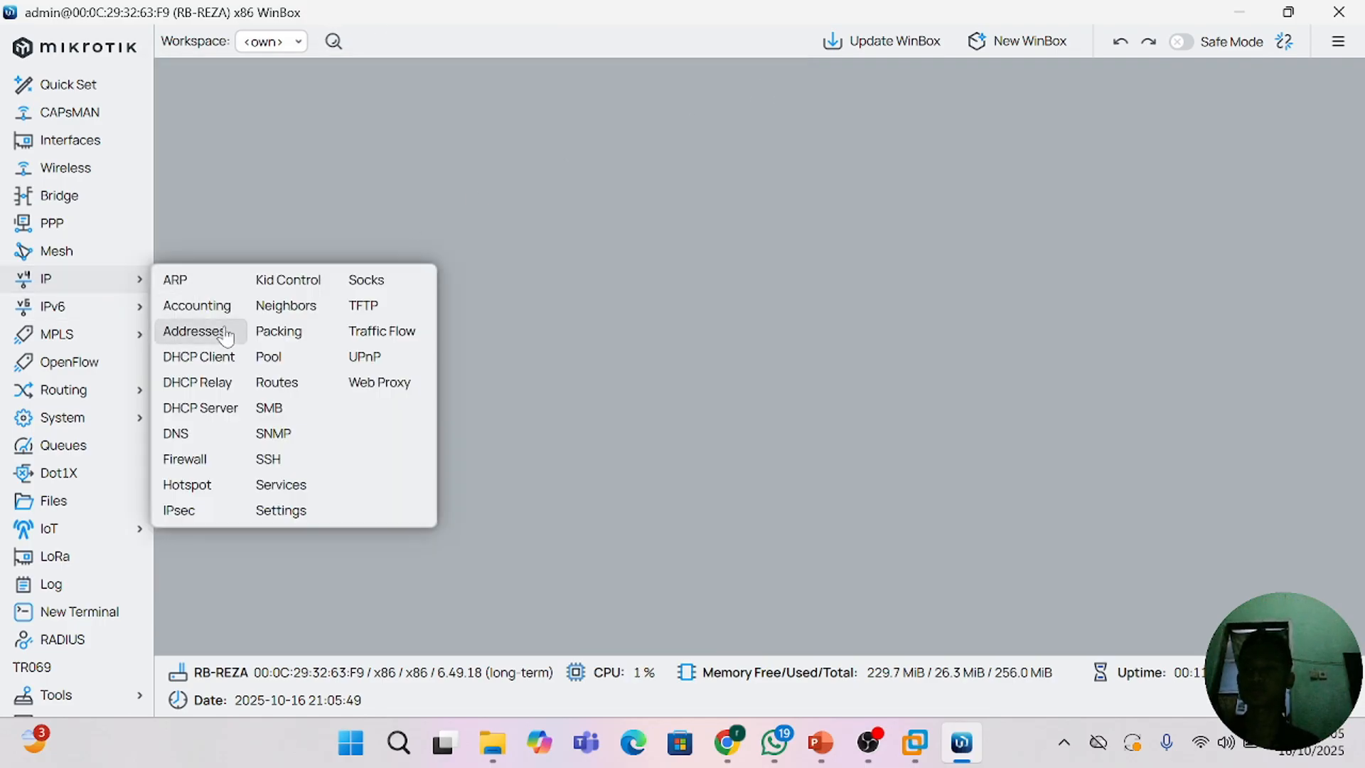
click(194, 333)
click(305, 212)
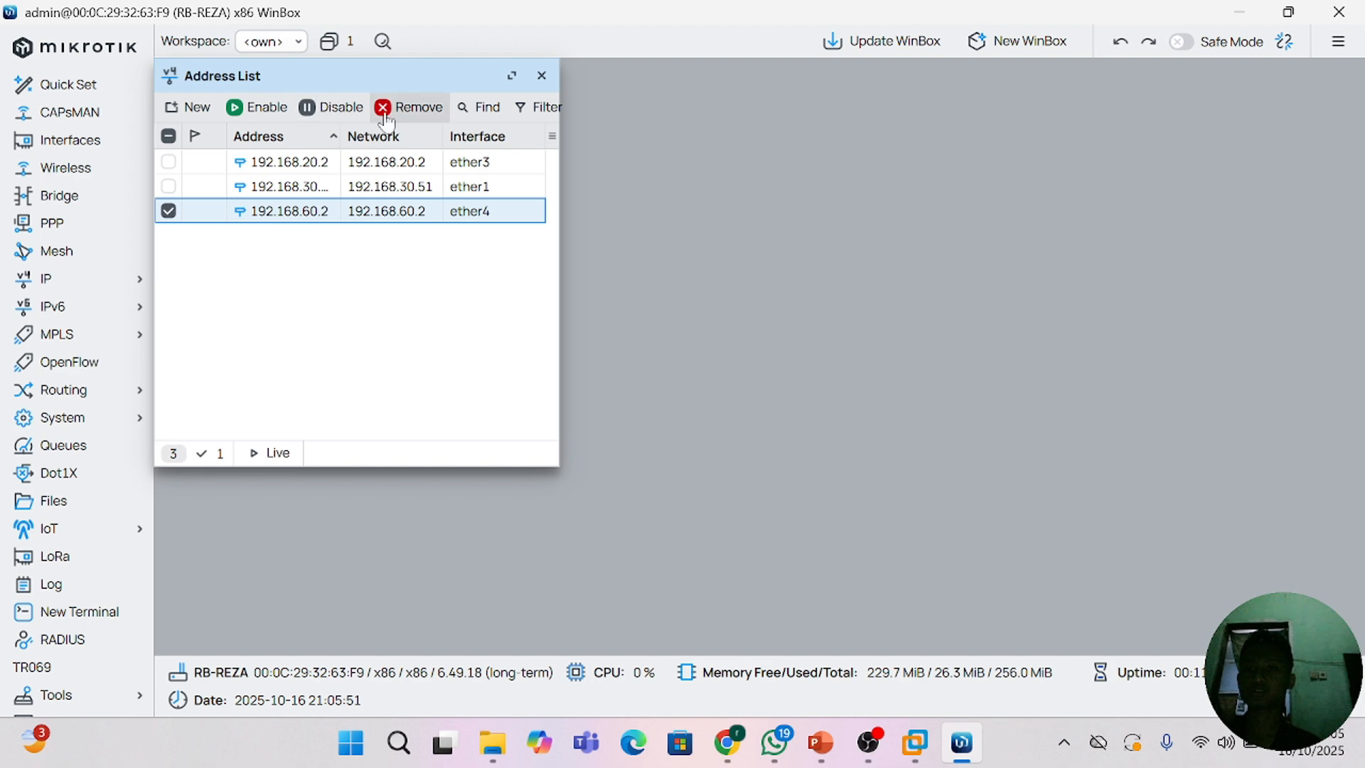
click(413, 106)
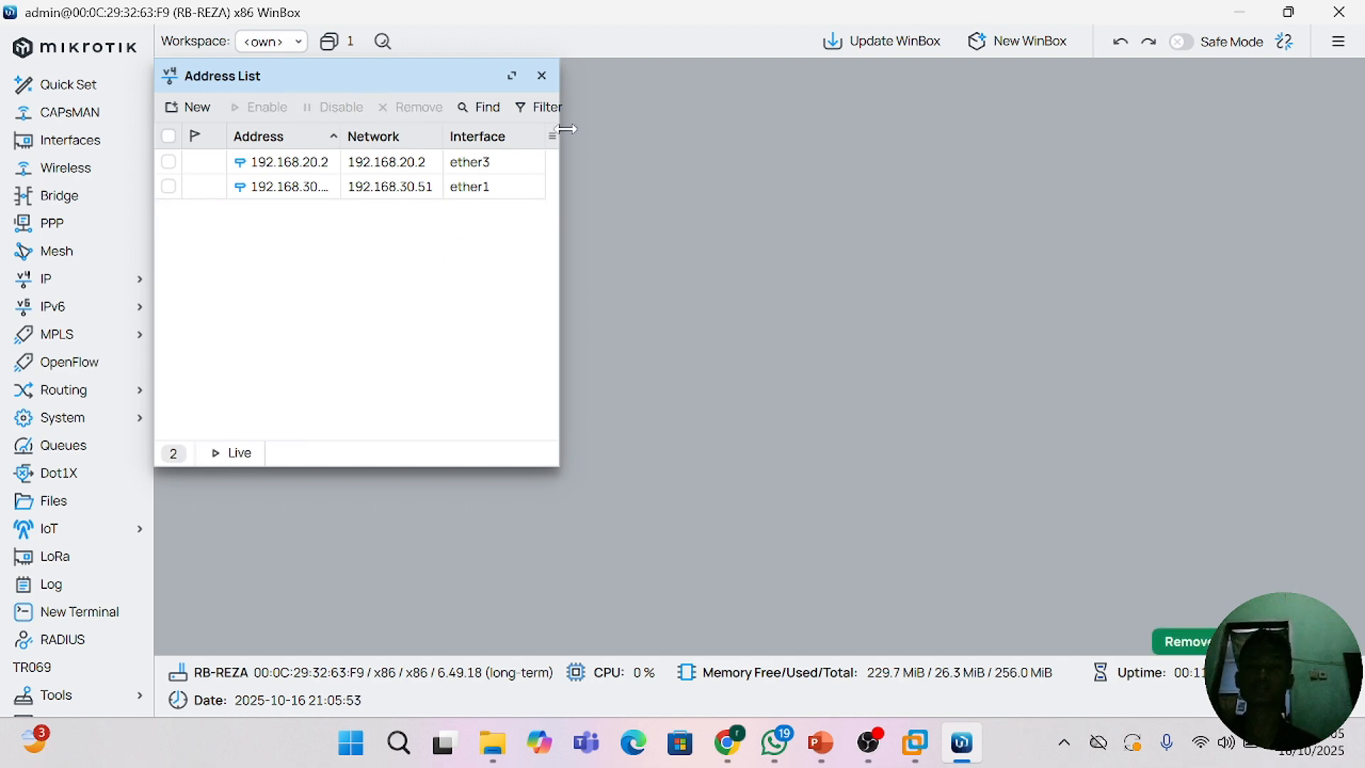
click(543, 76)
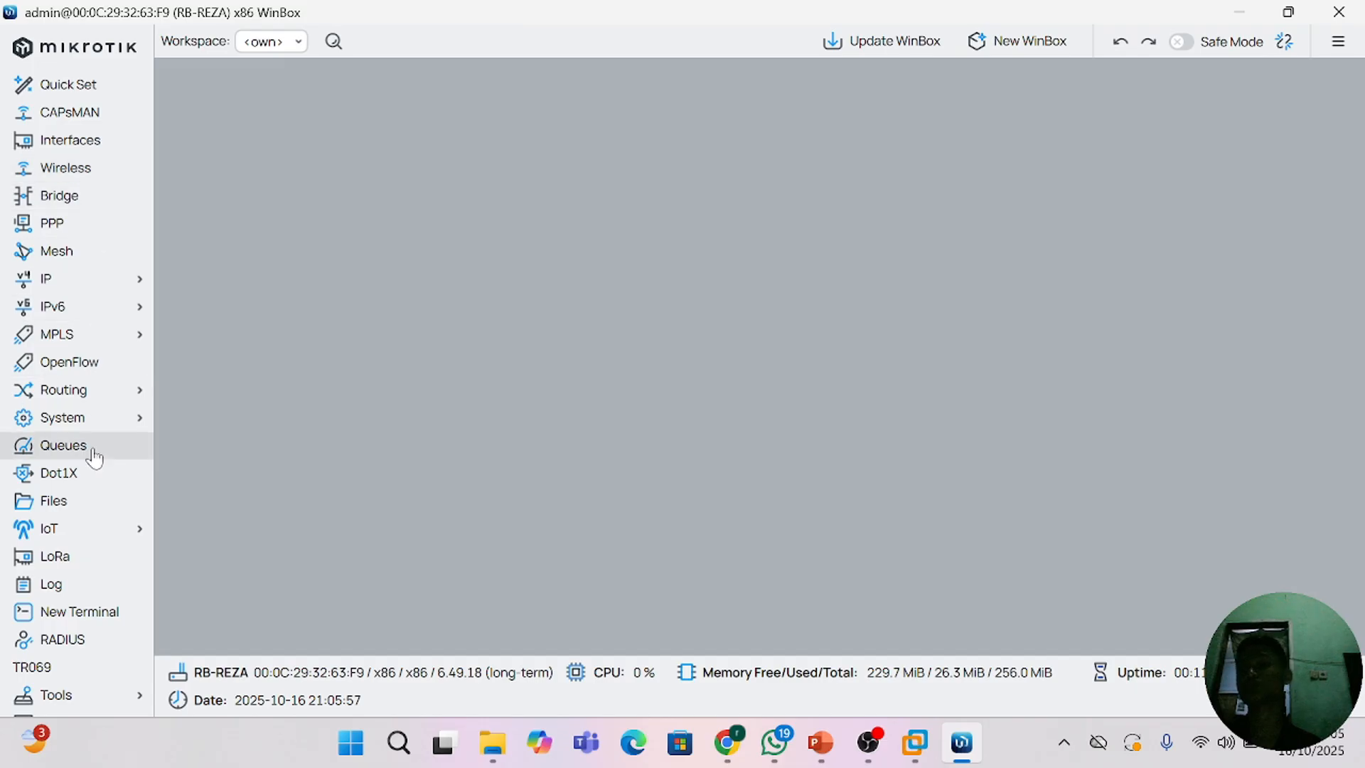
Step: Open a new terminal, enter the ip address level and print the configured addresses
click(94, 613)
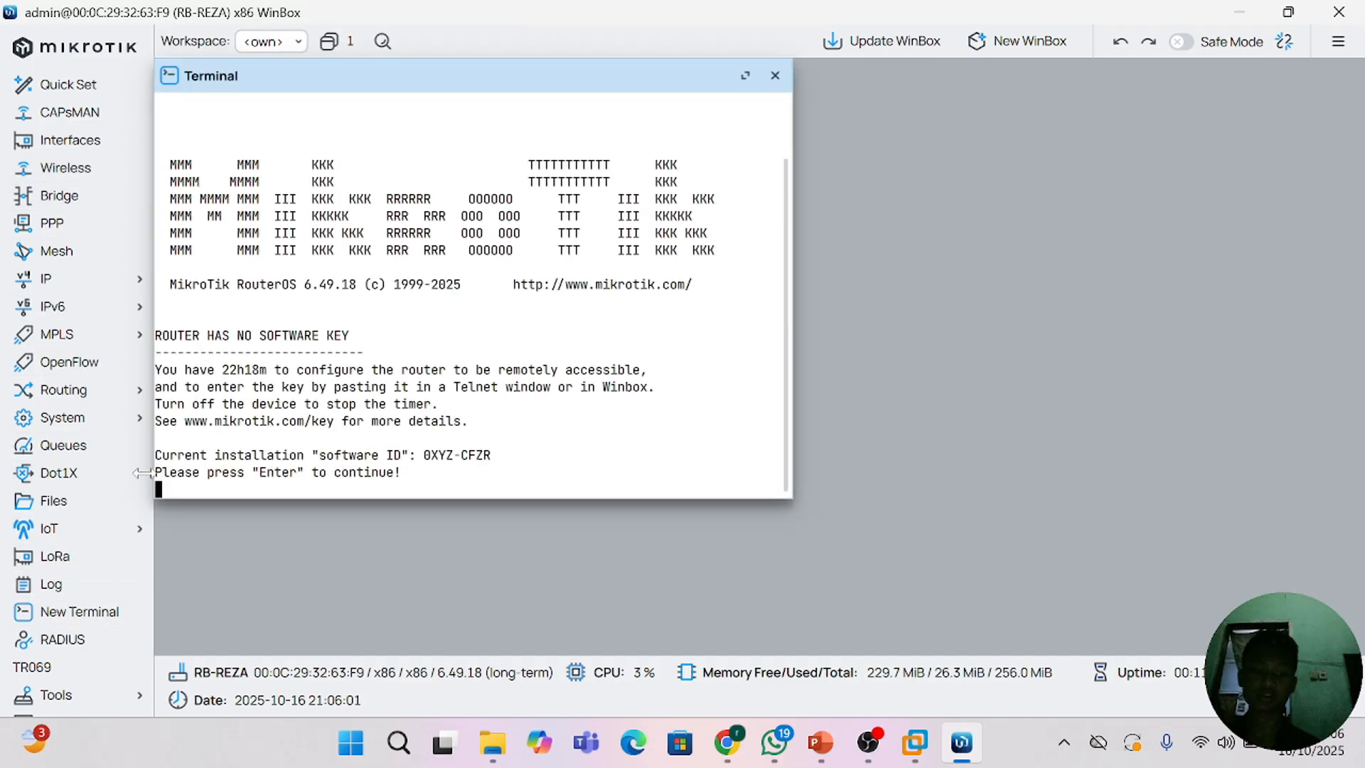
key(Return)
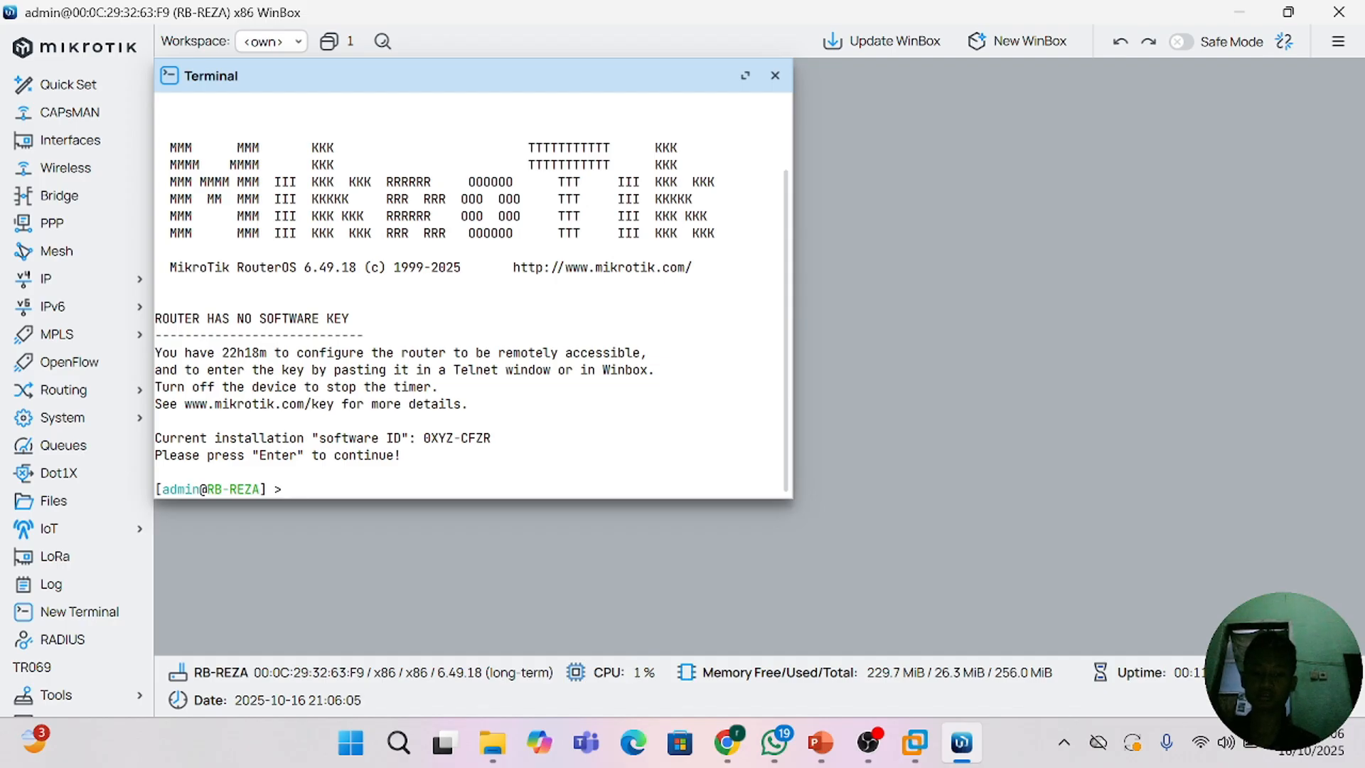
text(ip address)
key(Return)
text(print)
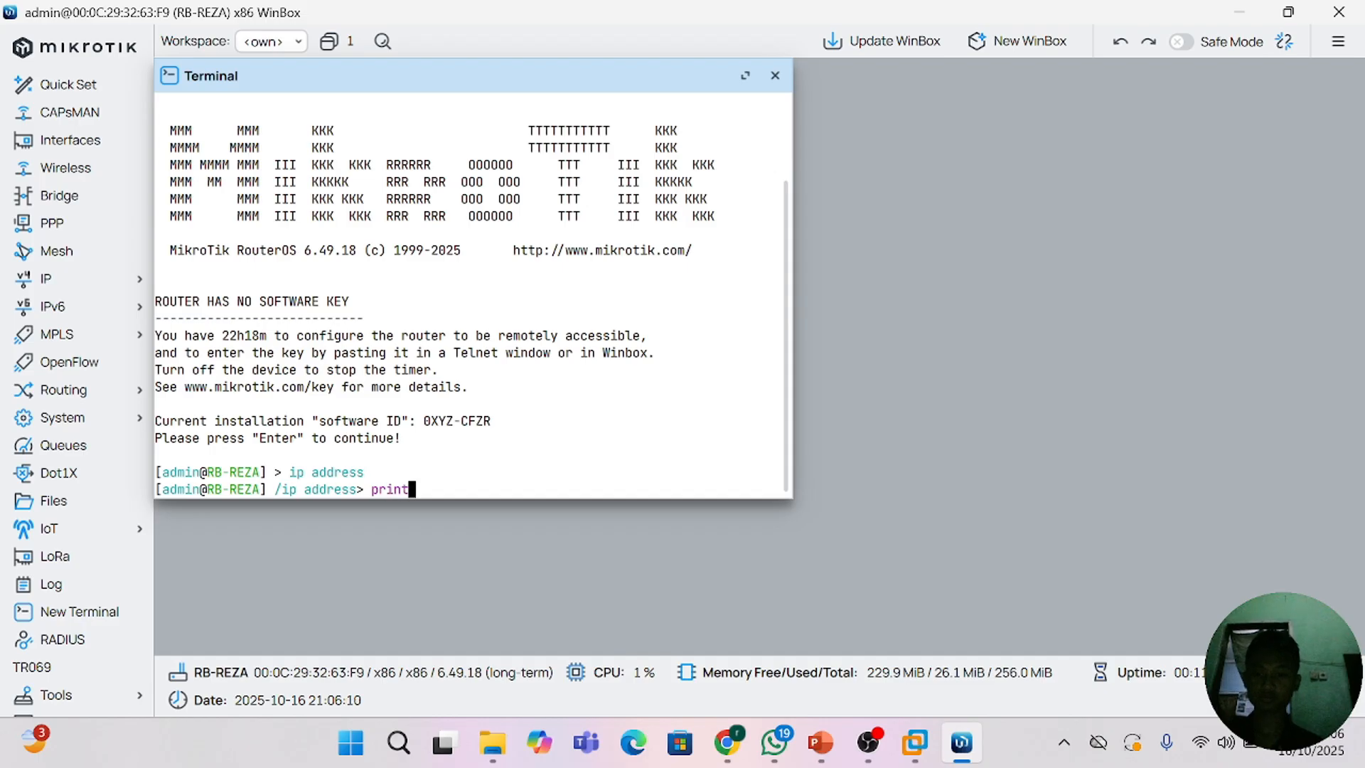
key(Return)
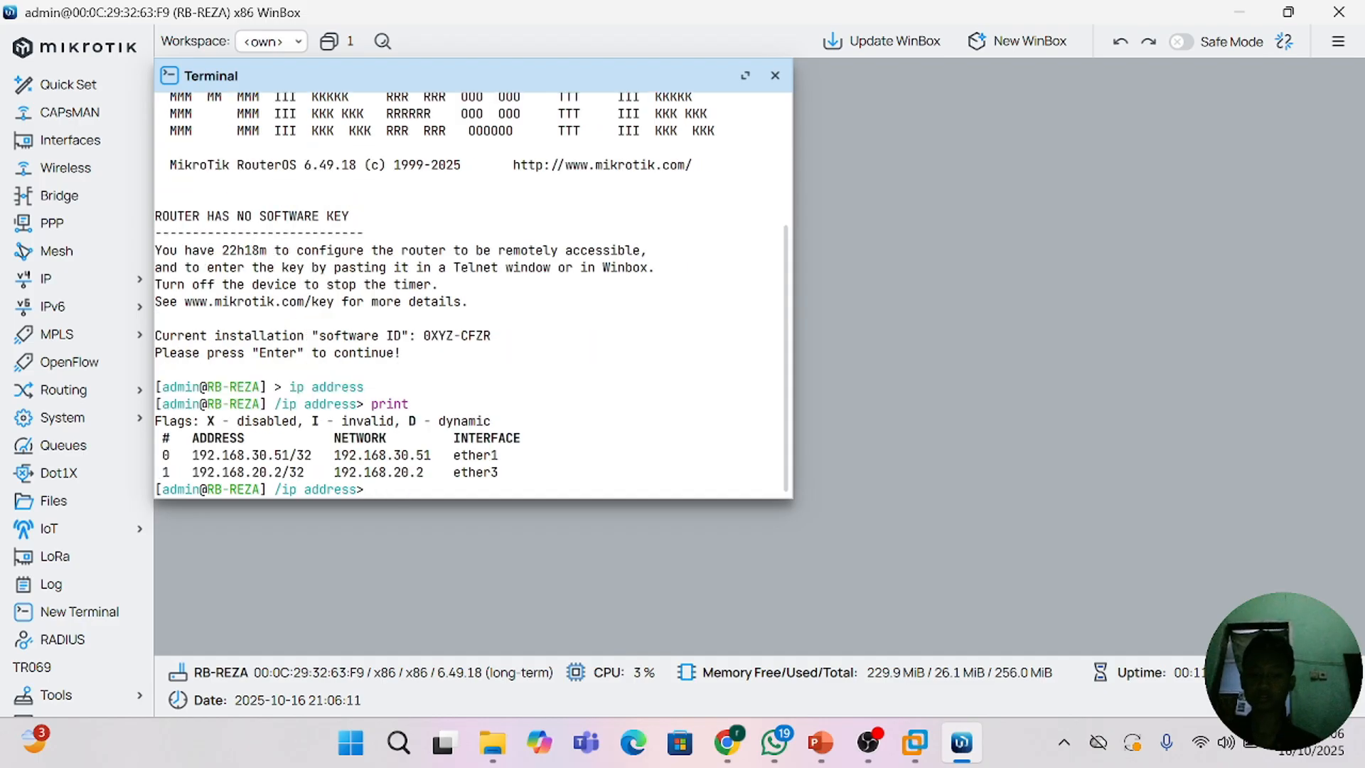
Step: Disable address entry number 1 with a terminal command and print the address list
text(disable)
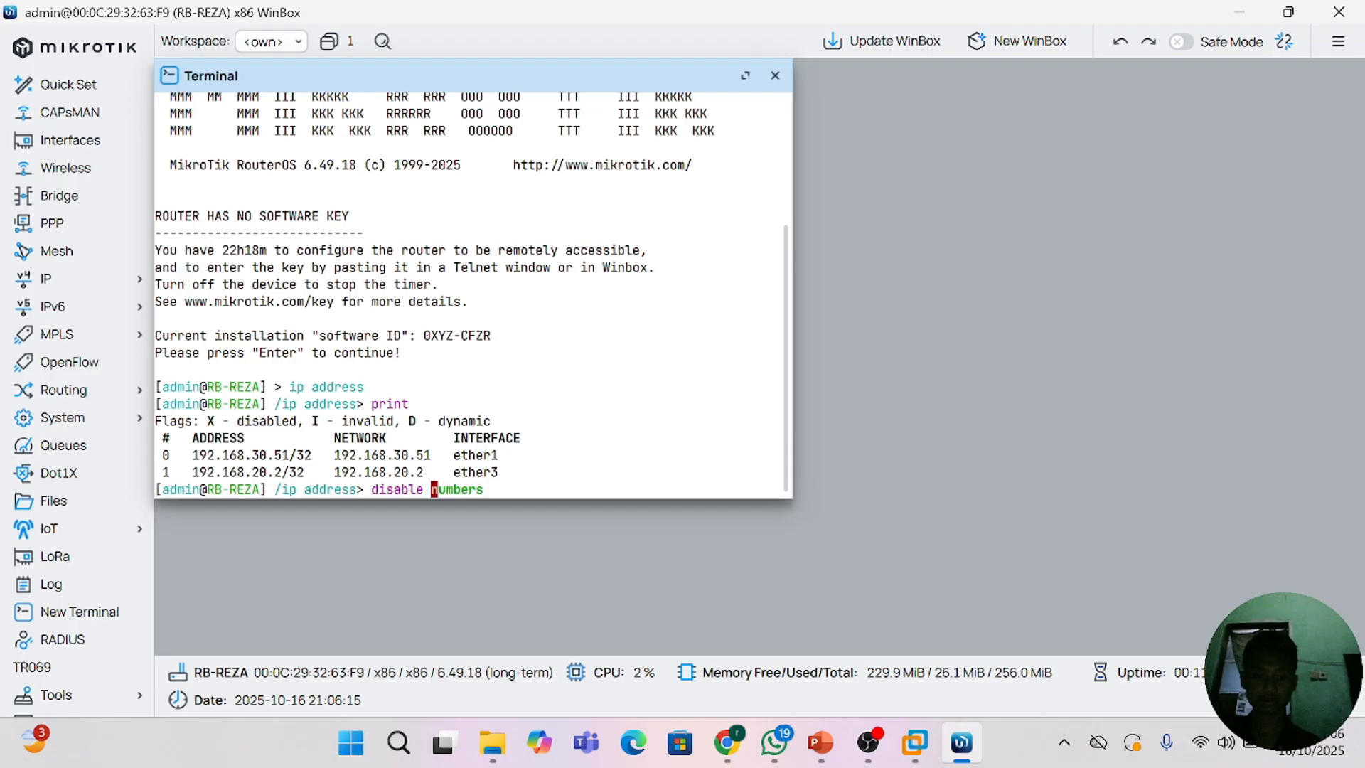
key(Tab)
text(1)
key(Return)
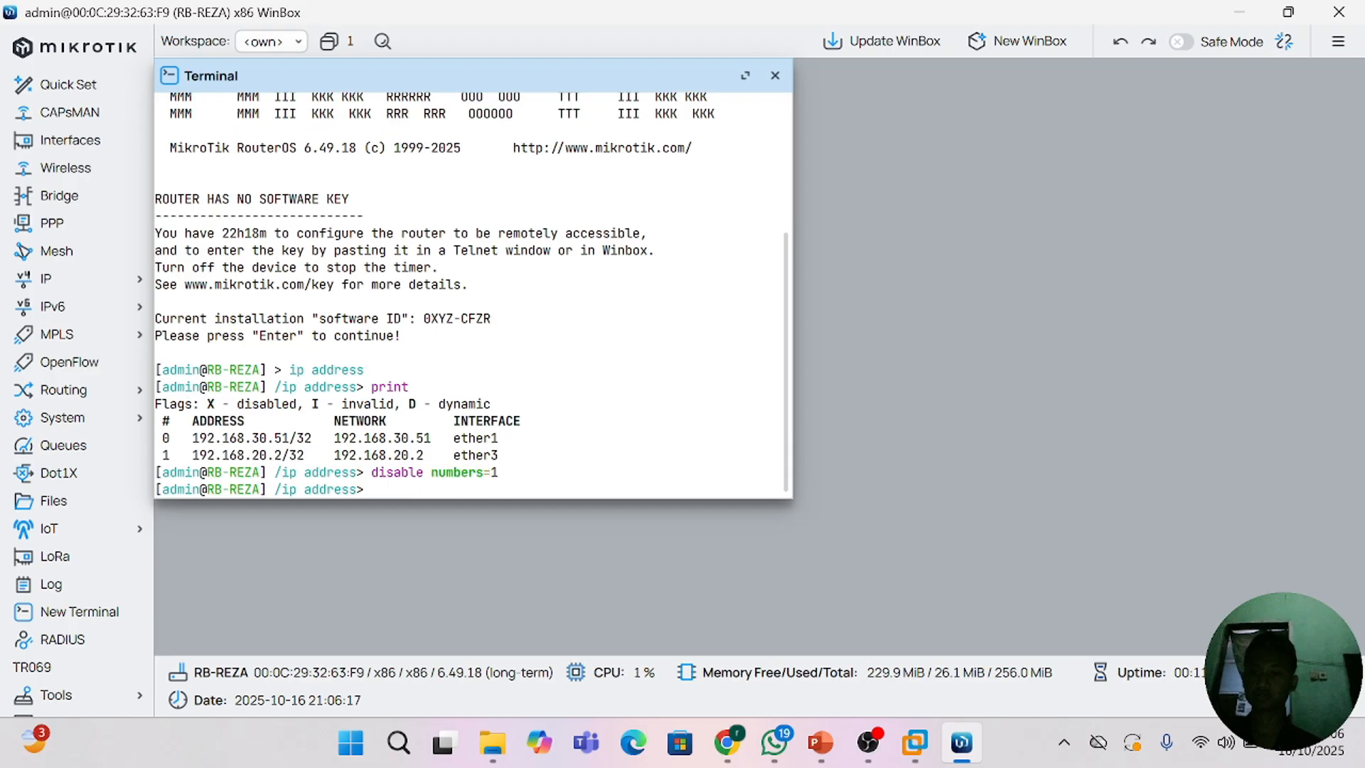
text(print)
key(Return)
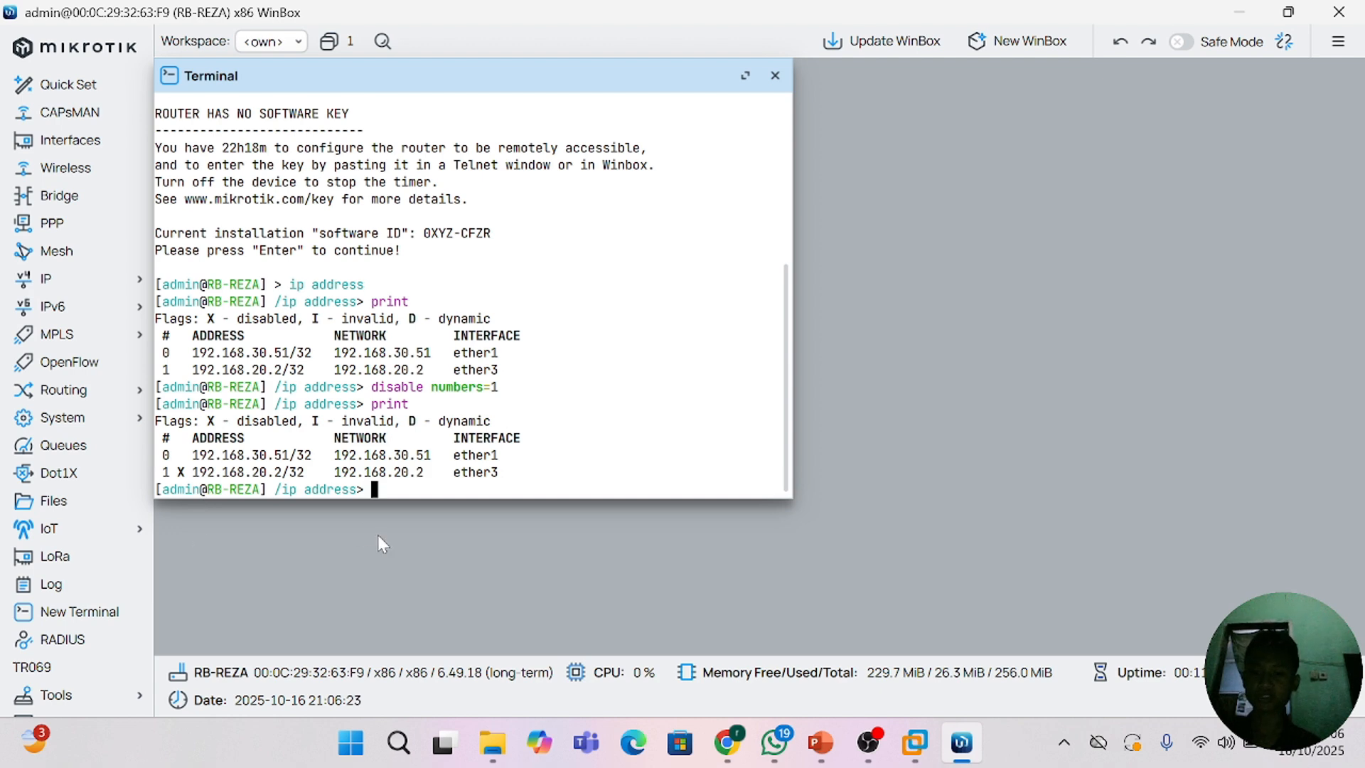
Step: Enable address entry number 1 again with a terminal command and print the address list
text(enable )
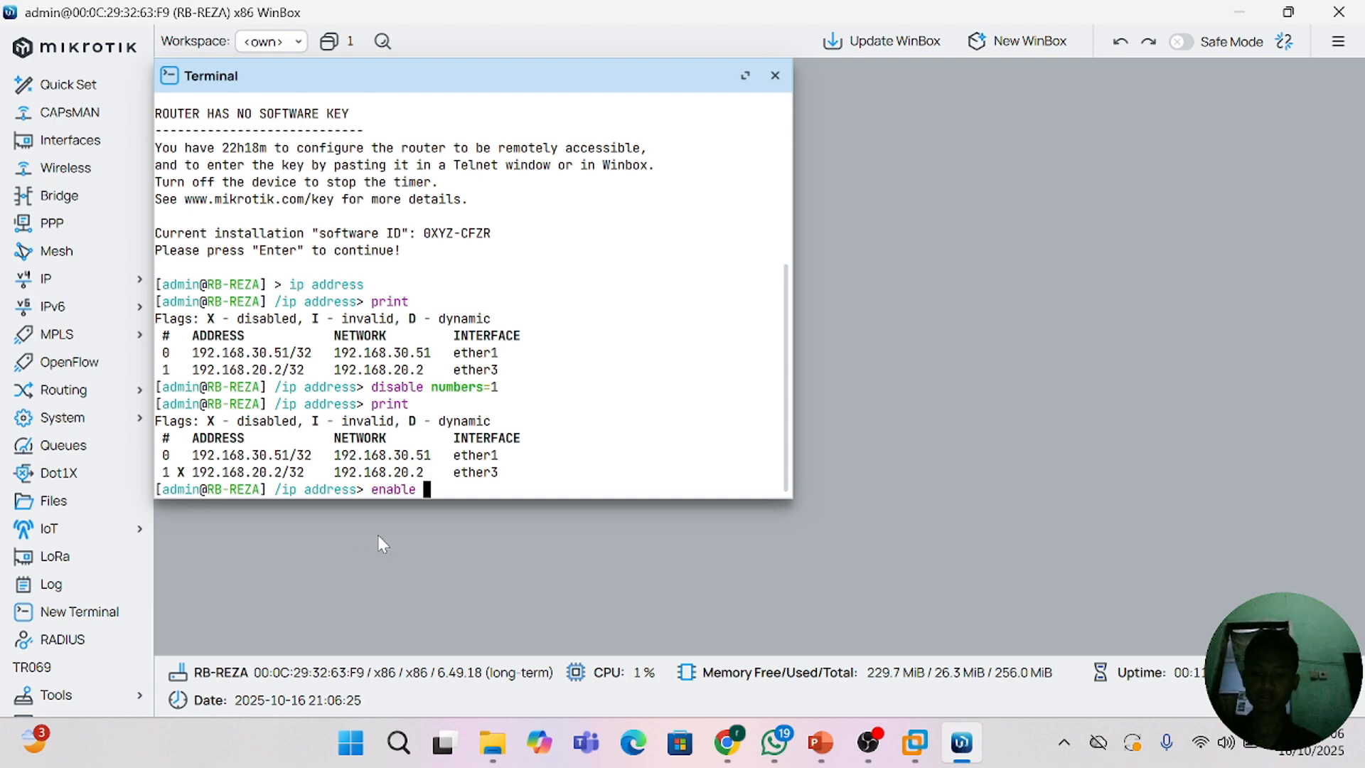
text(numbers)
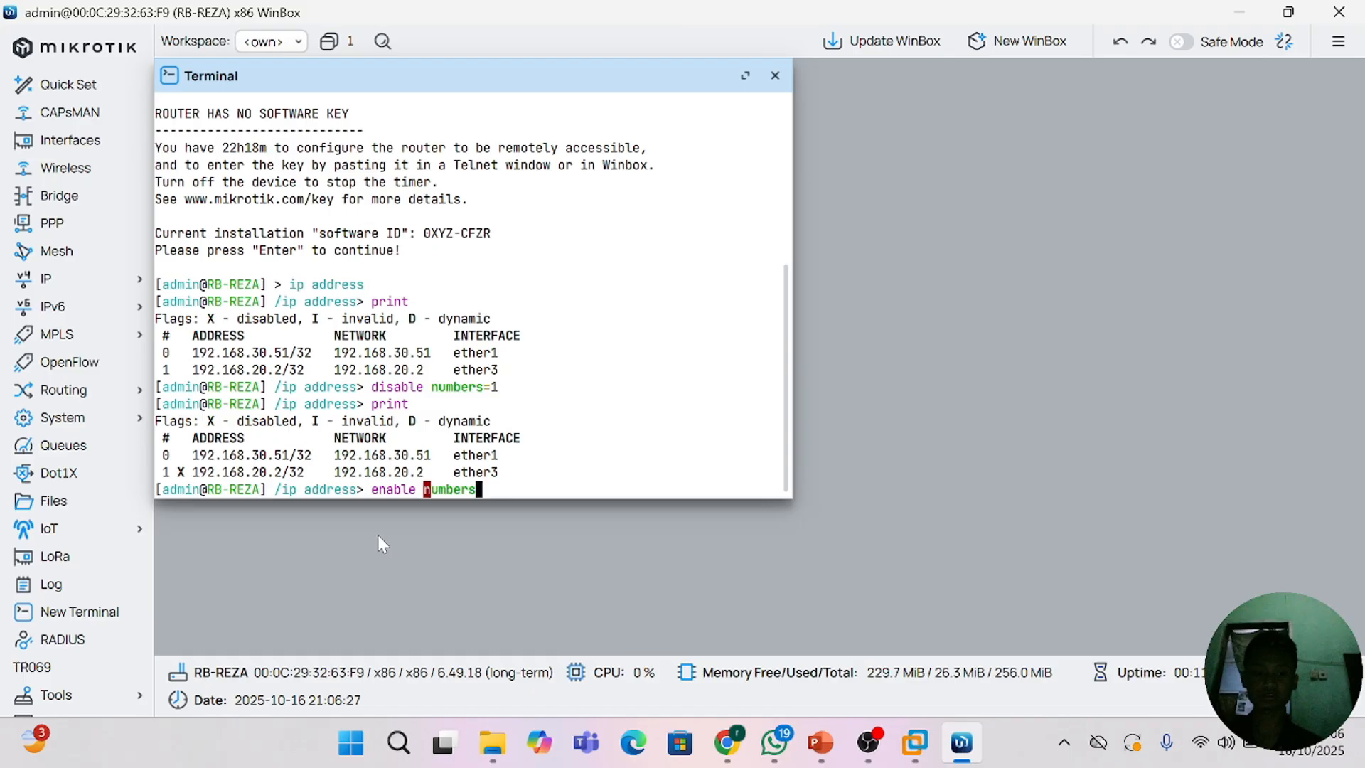
text(=1)
key(Return)
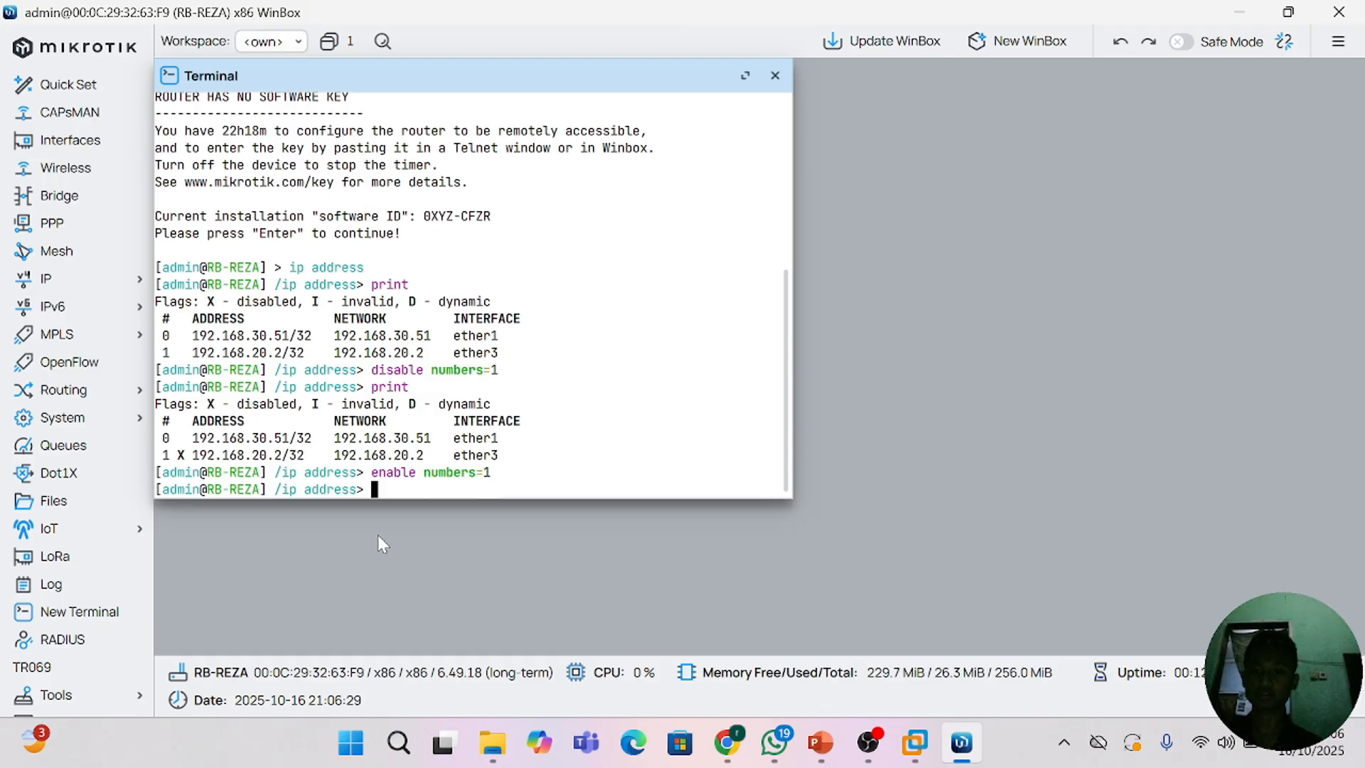
text(print)
key(Return)
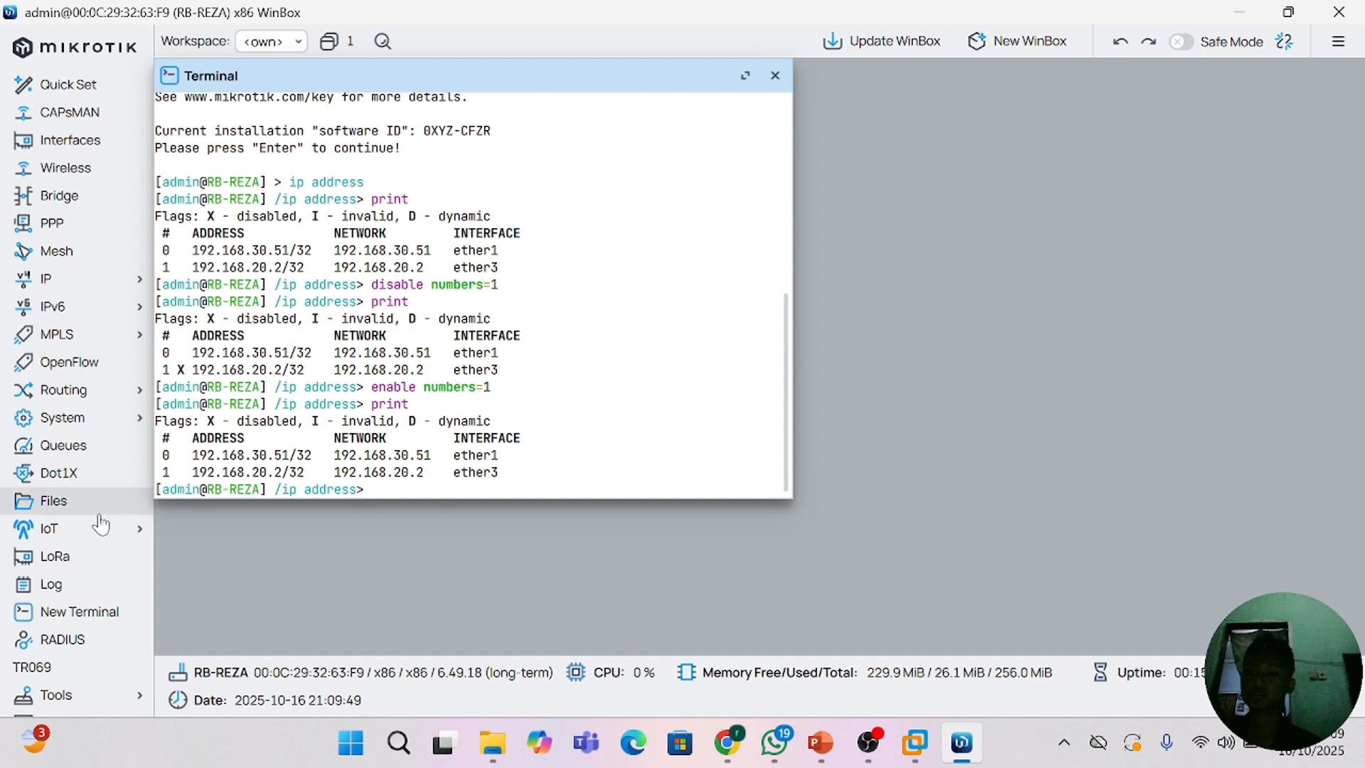
Step: Open a fresh terminal in place of the current one, enter the system identity level and return to the root level with /
click(775, 76)
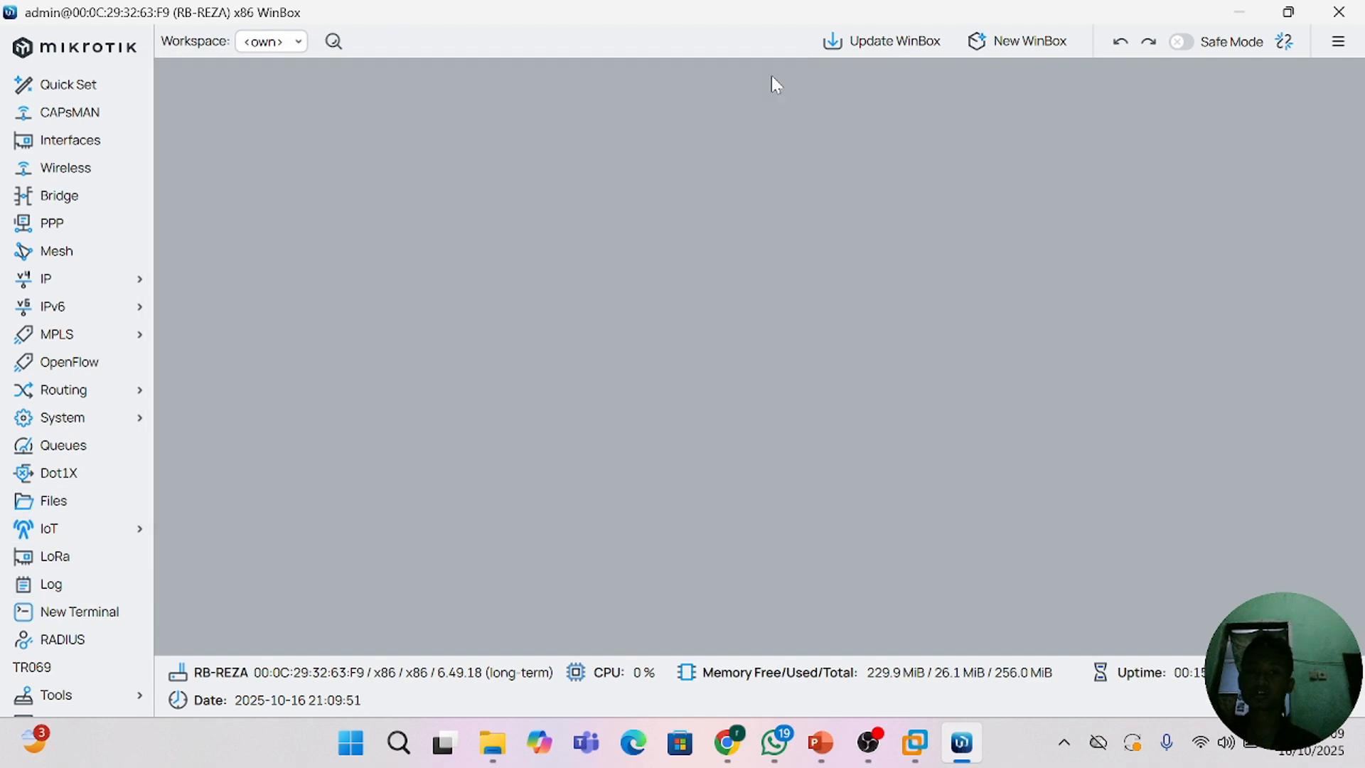
click(106, 626)
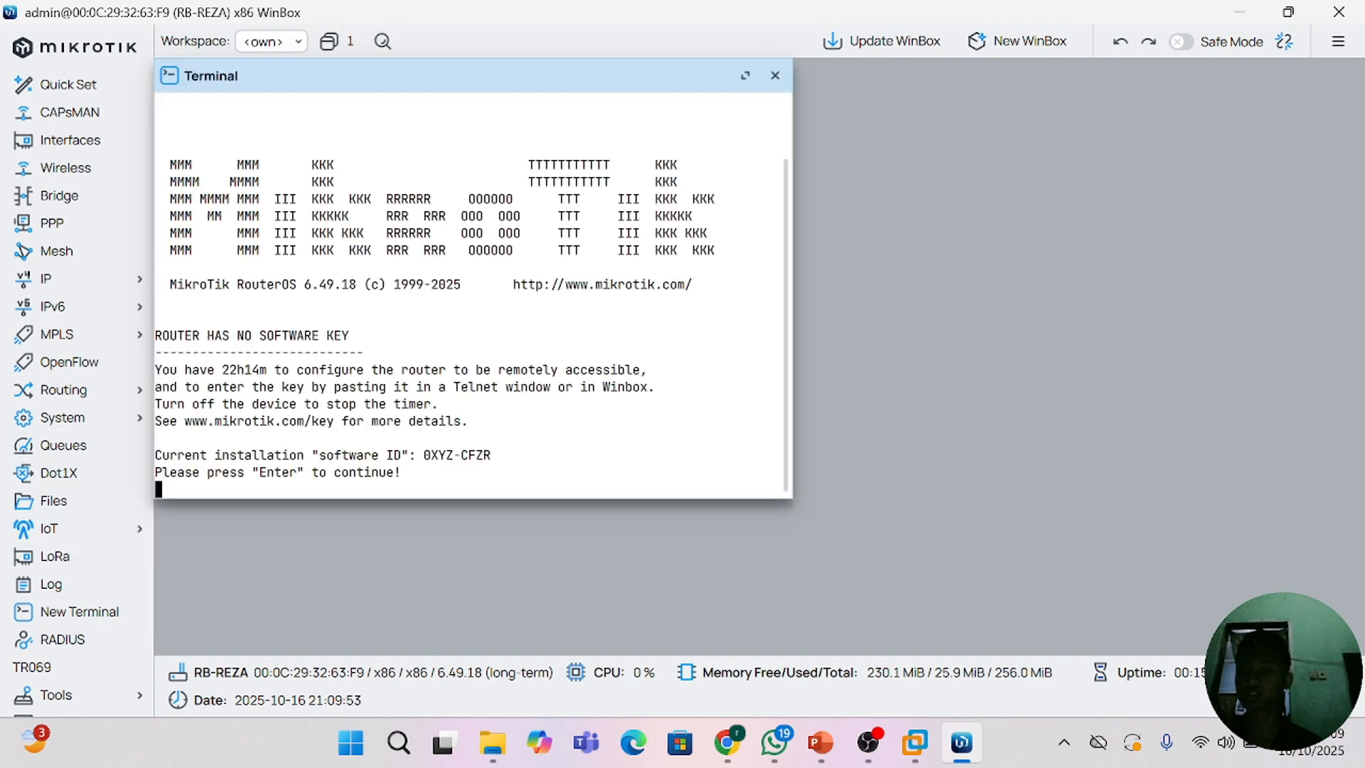
key(Return)
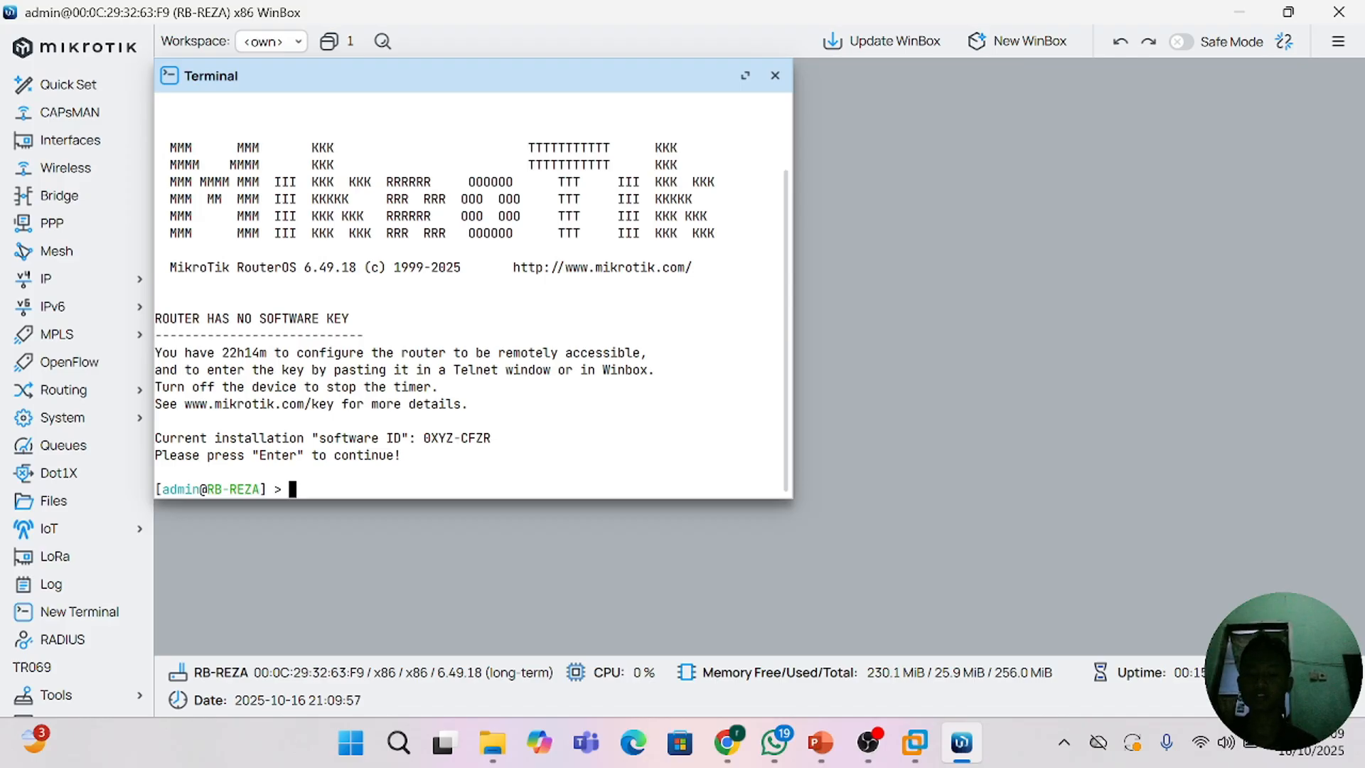
text(system )
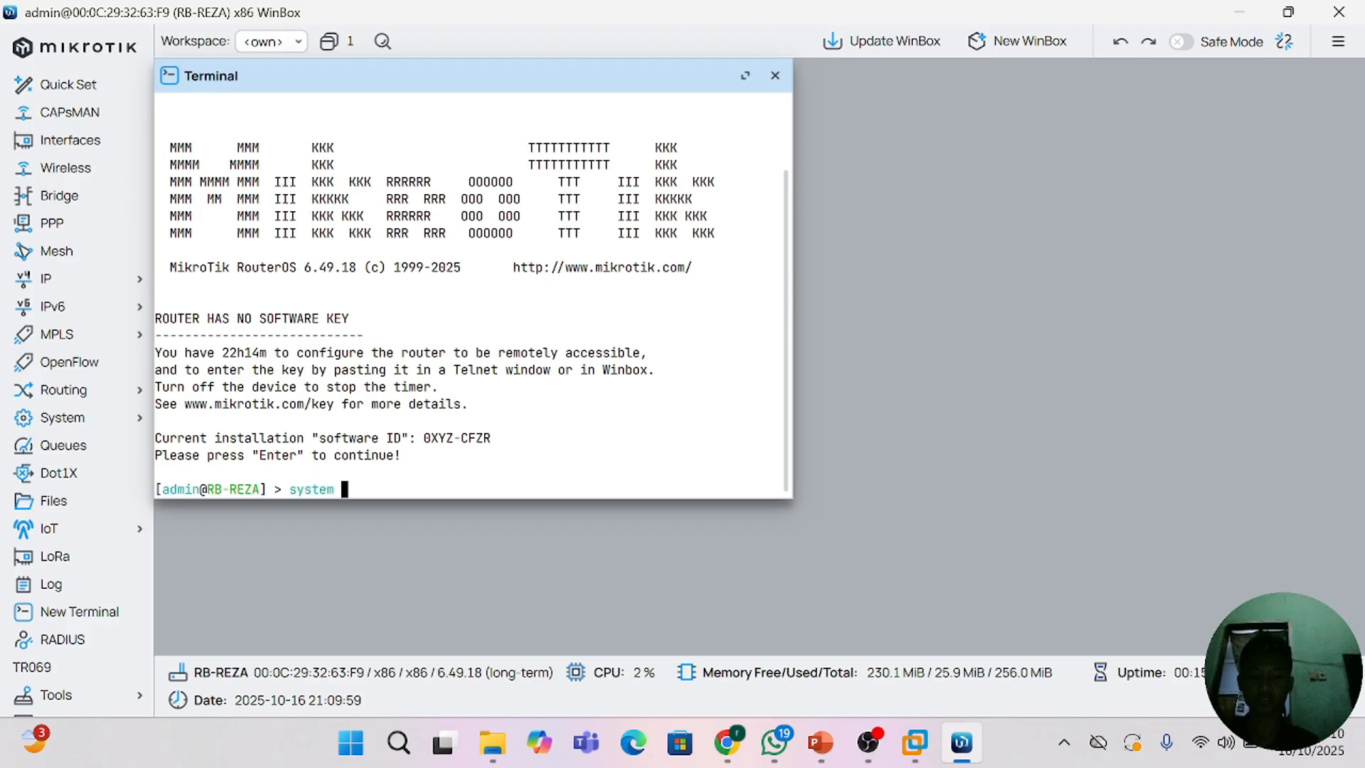
text(identity)
key(Return)
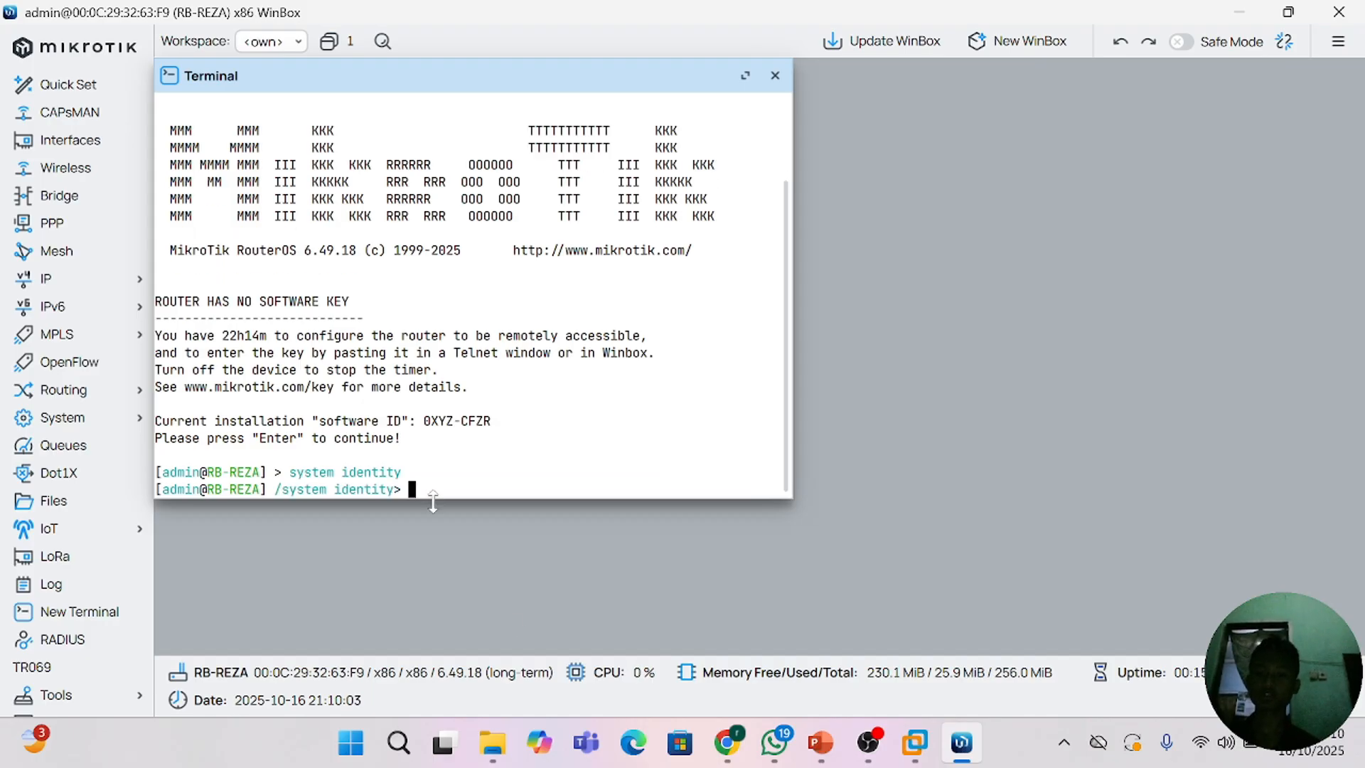
text(/)
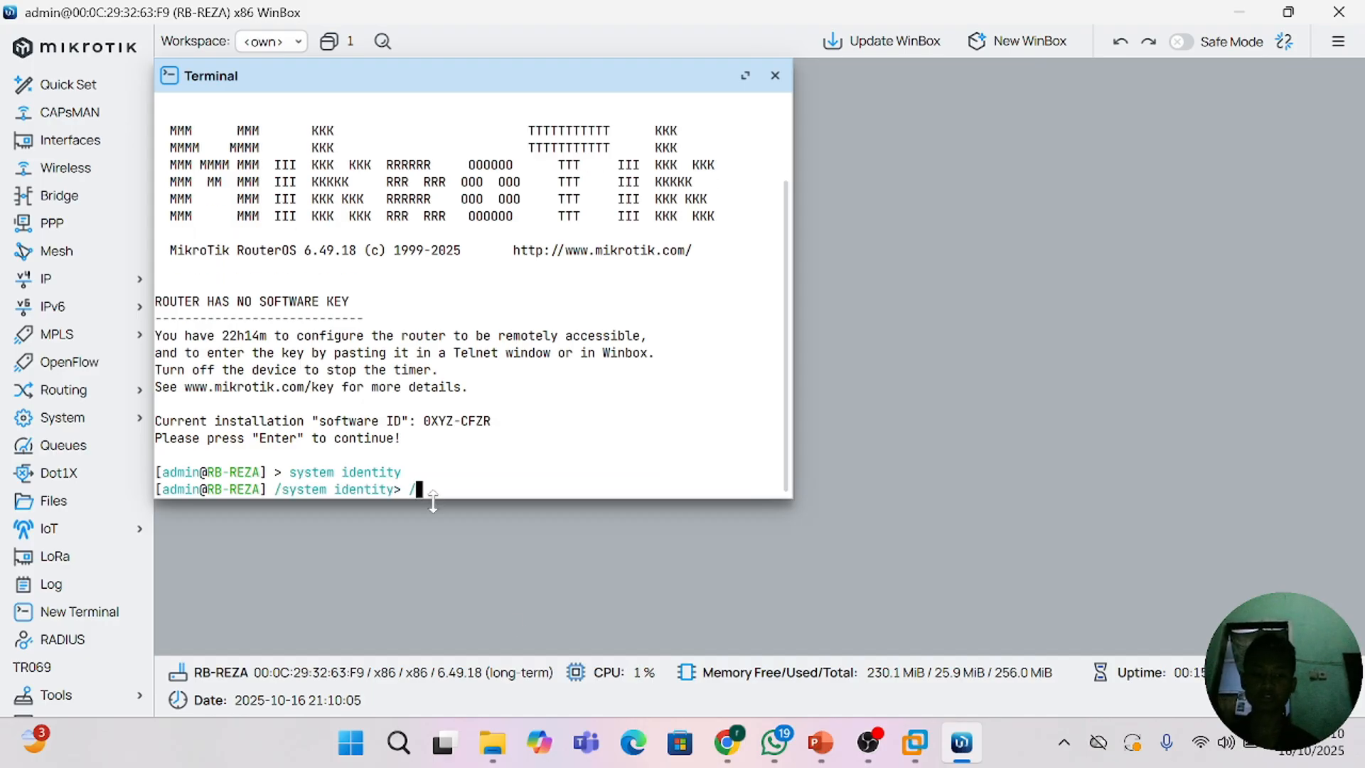
key(Return)
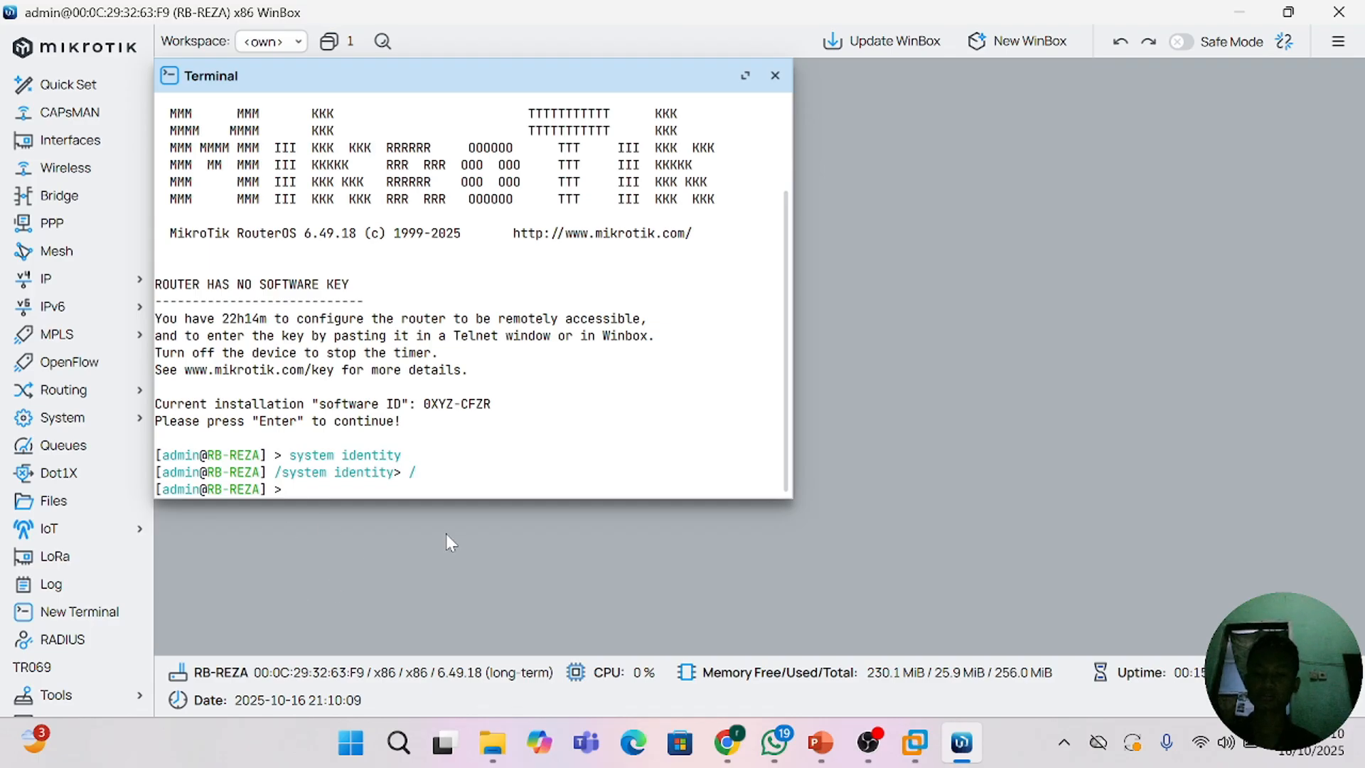
Step: Enter the system identity level again, go up one level with .. and return to the root level with /
text(system)
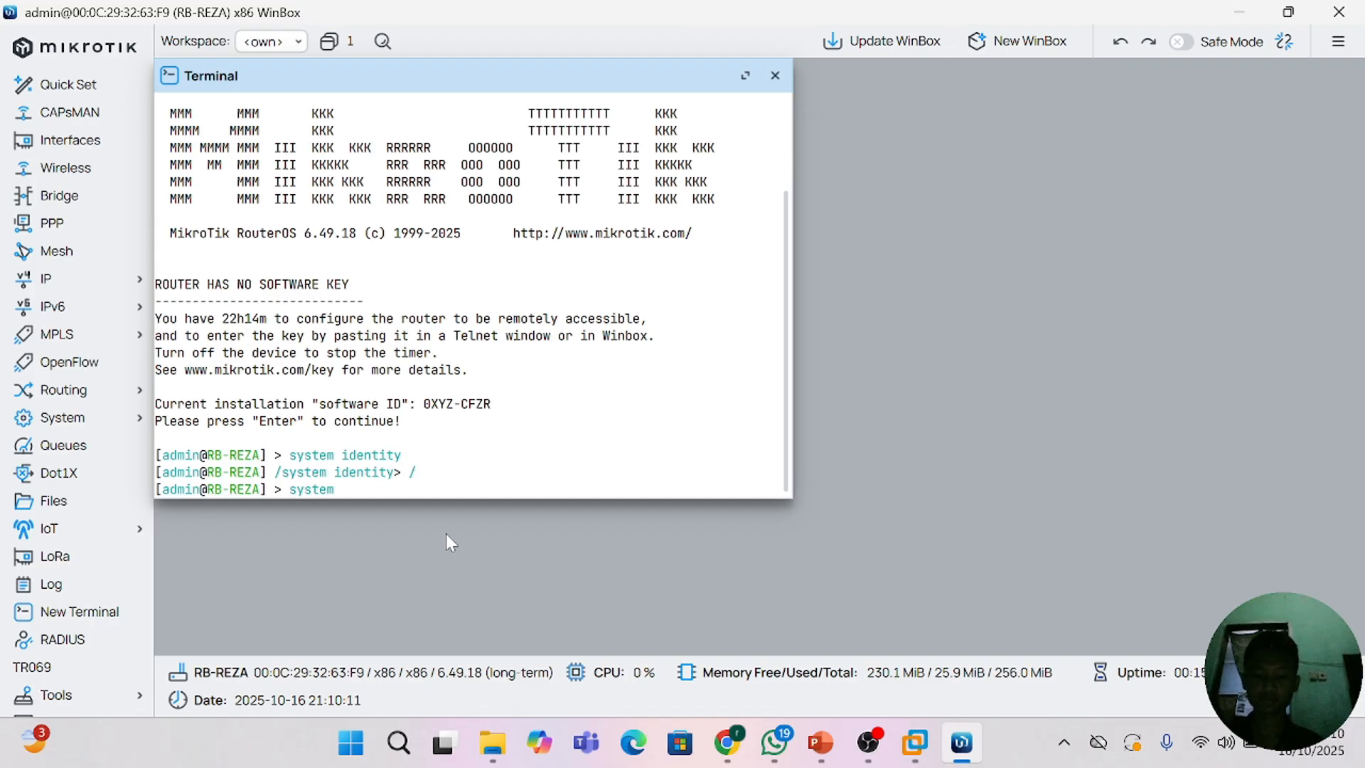
text( identity)
key(Return)
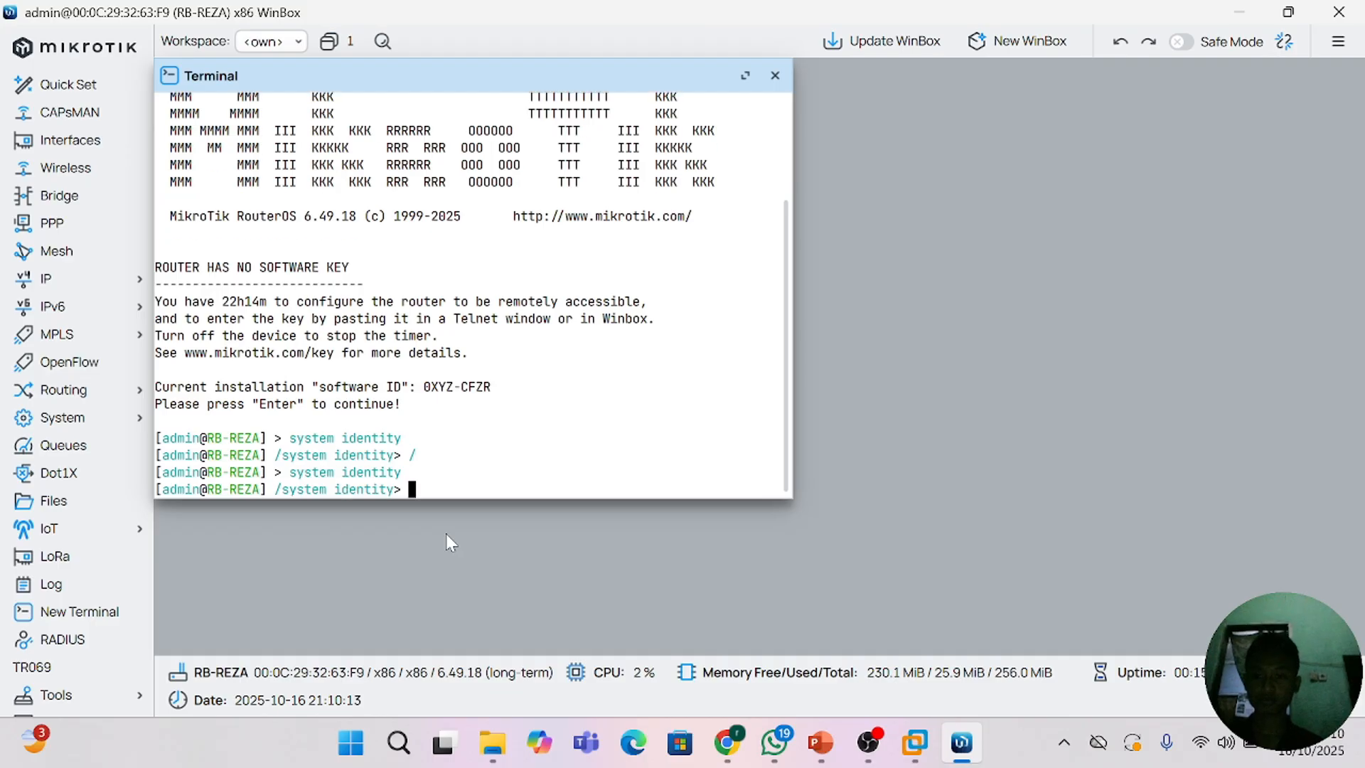
text(..)
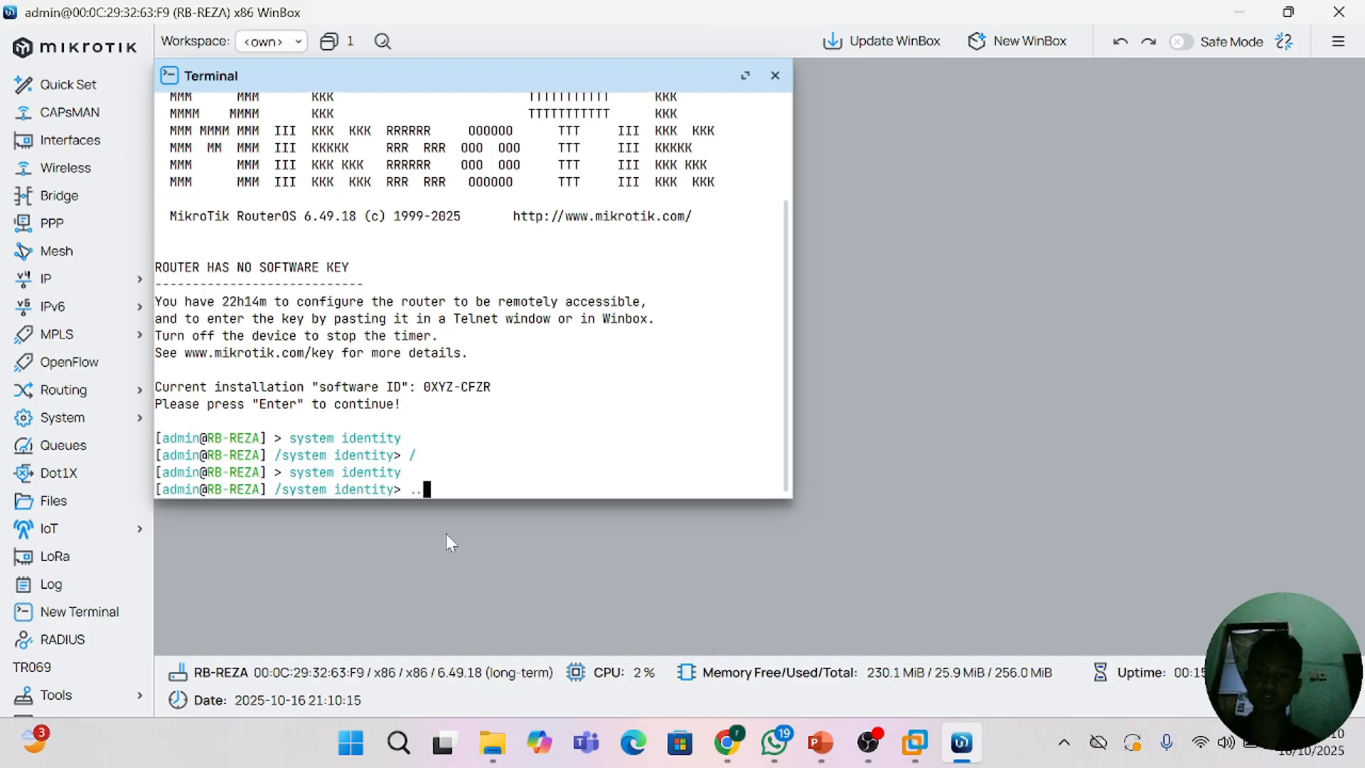
key(Return)
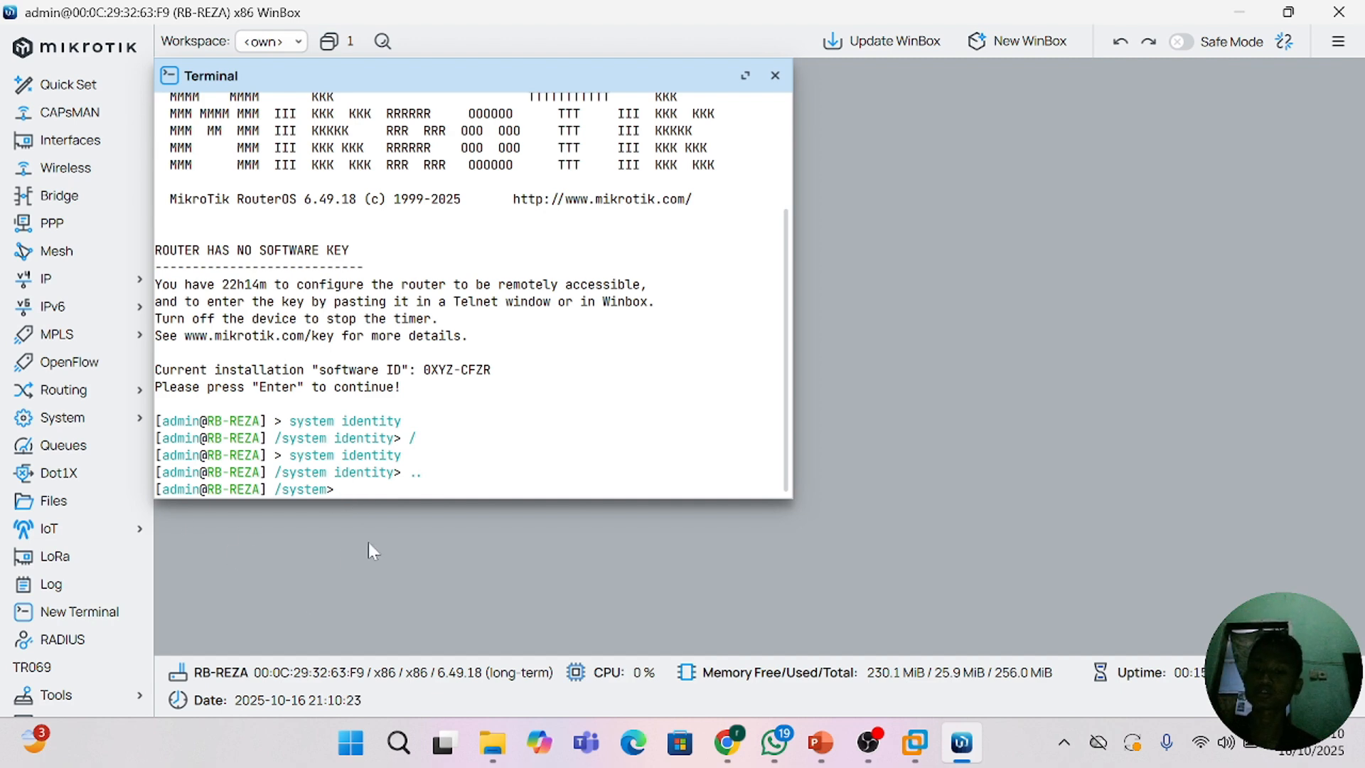
text(/)
key(Return)
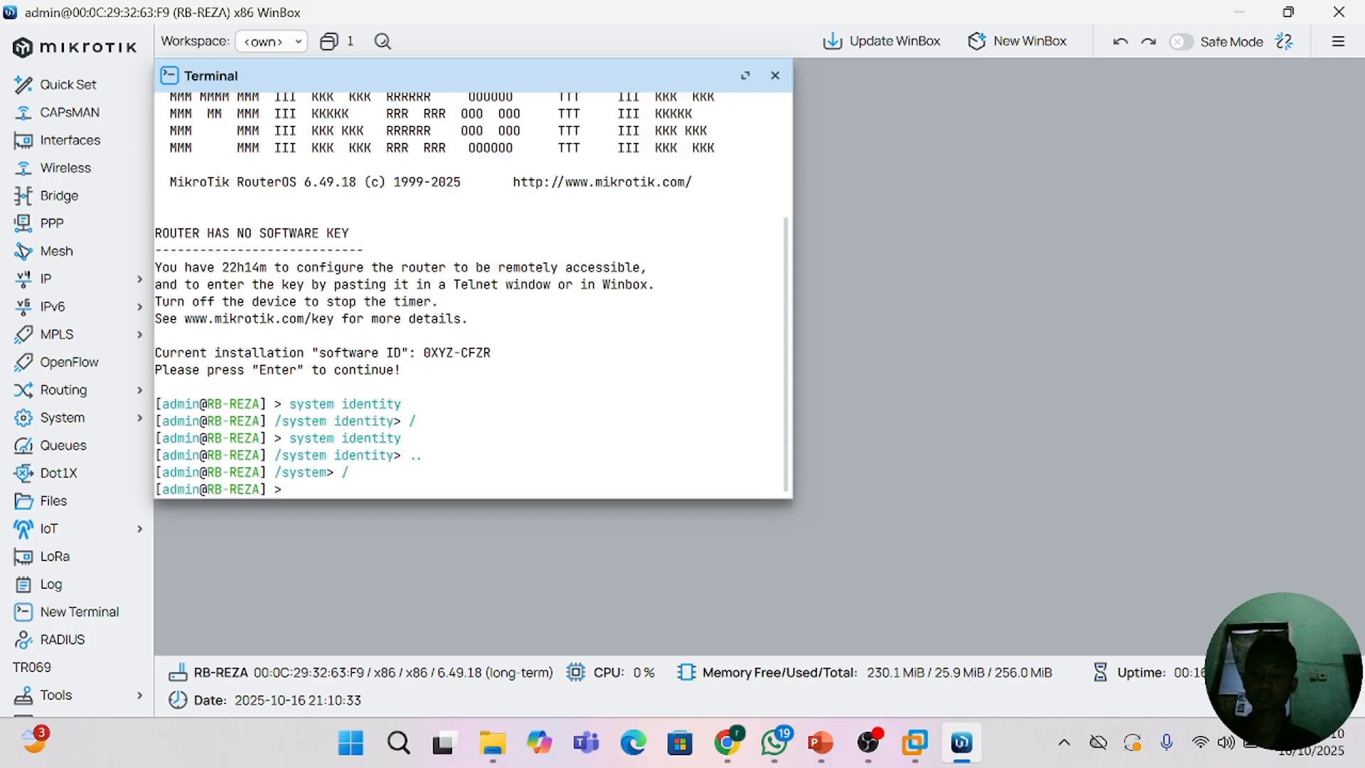
text(nterfaceeee)
key(BackSpace)
key(BackSpace)
key(BackSpace)
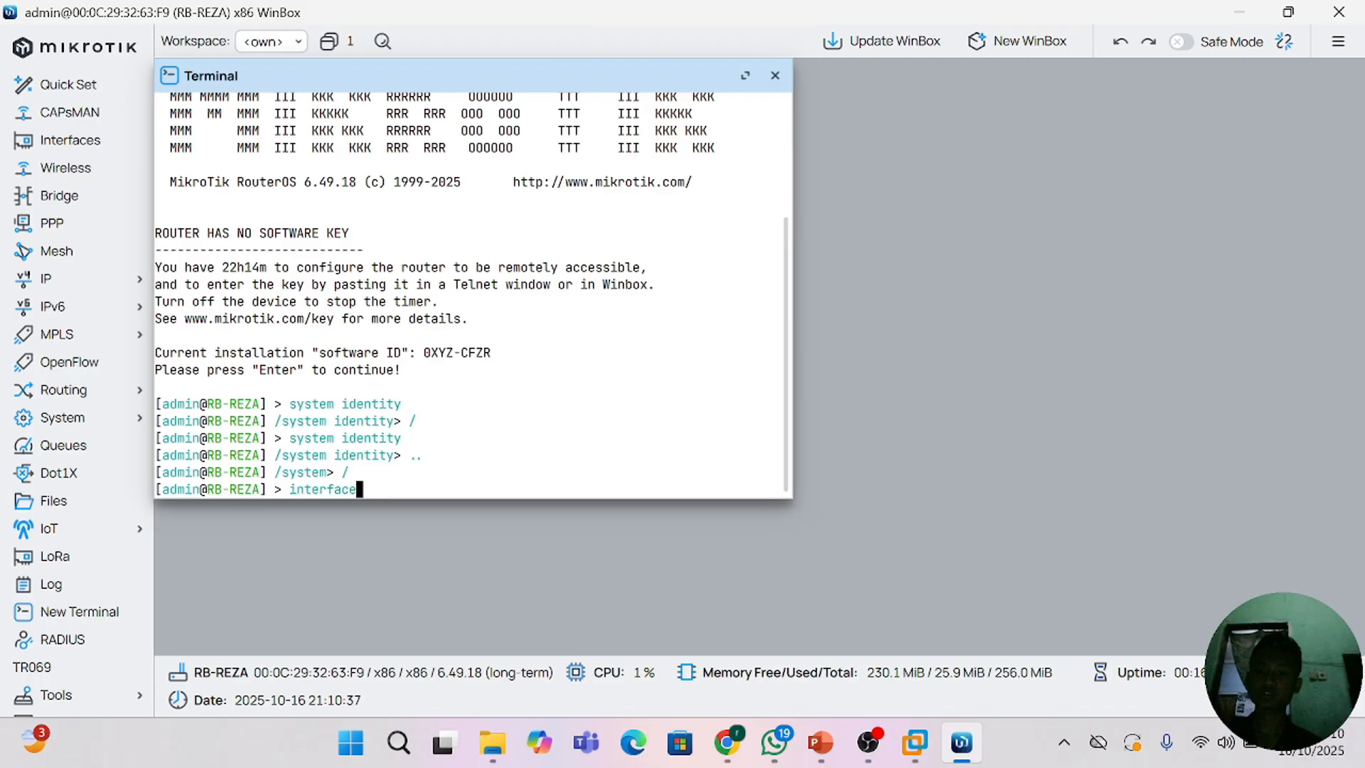
key(BackSpace)
key(BackSpace)
key(BackSpace)
key(BackSpace)
key(BackSpace)
key(BackSpace)
key(BackSpace)
key(BackSpace)
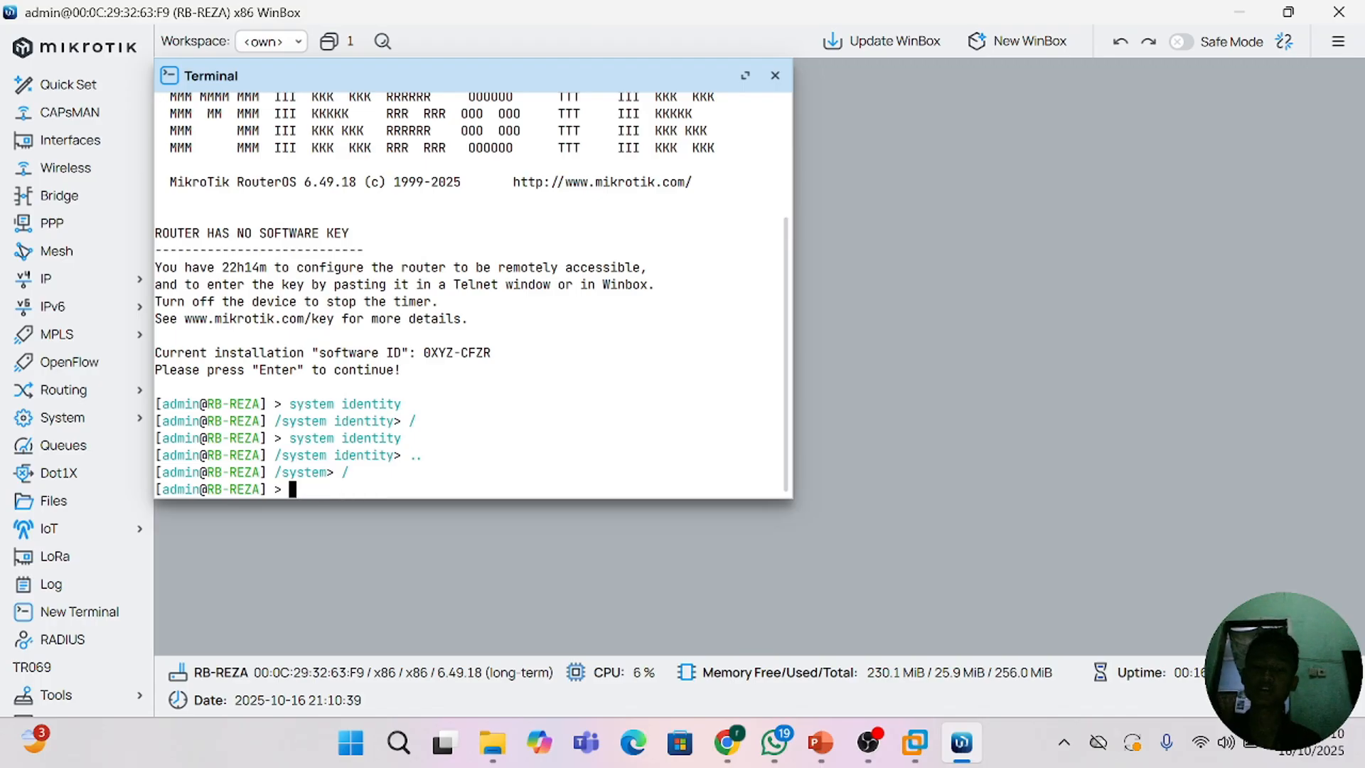
Step: Enter the interface level by auto-completing the command from "int", and return to the root level with /
text(i)
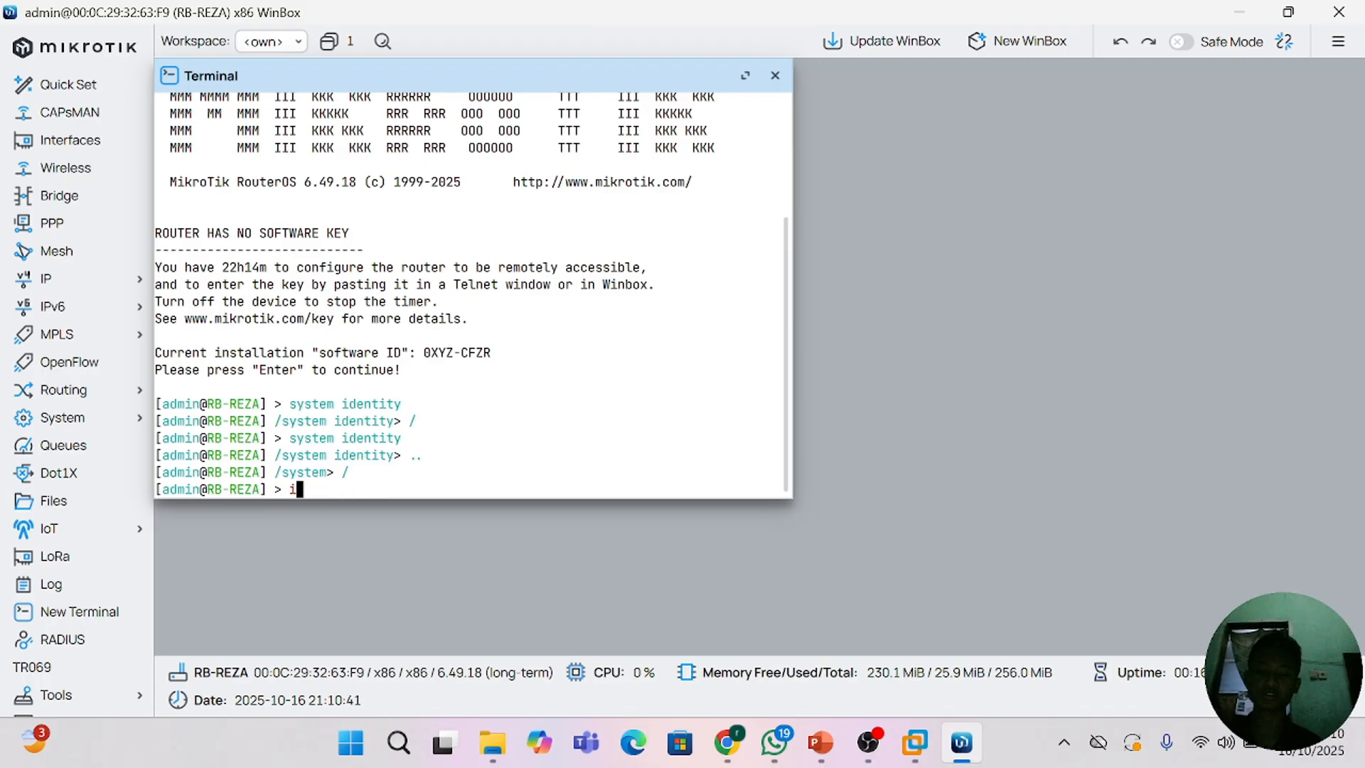
text(nt)
key(Tab)
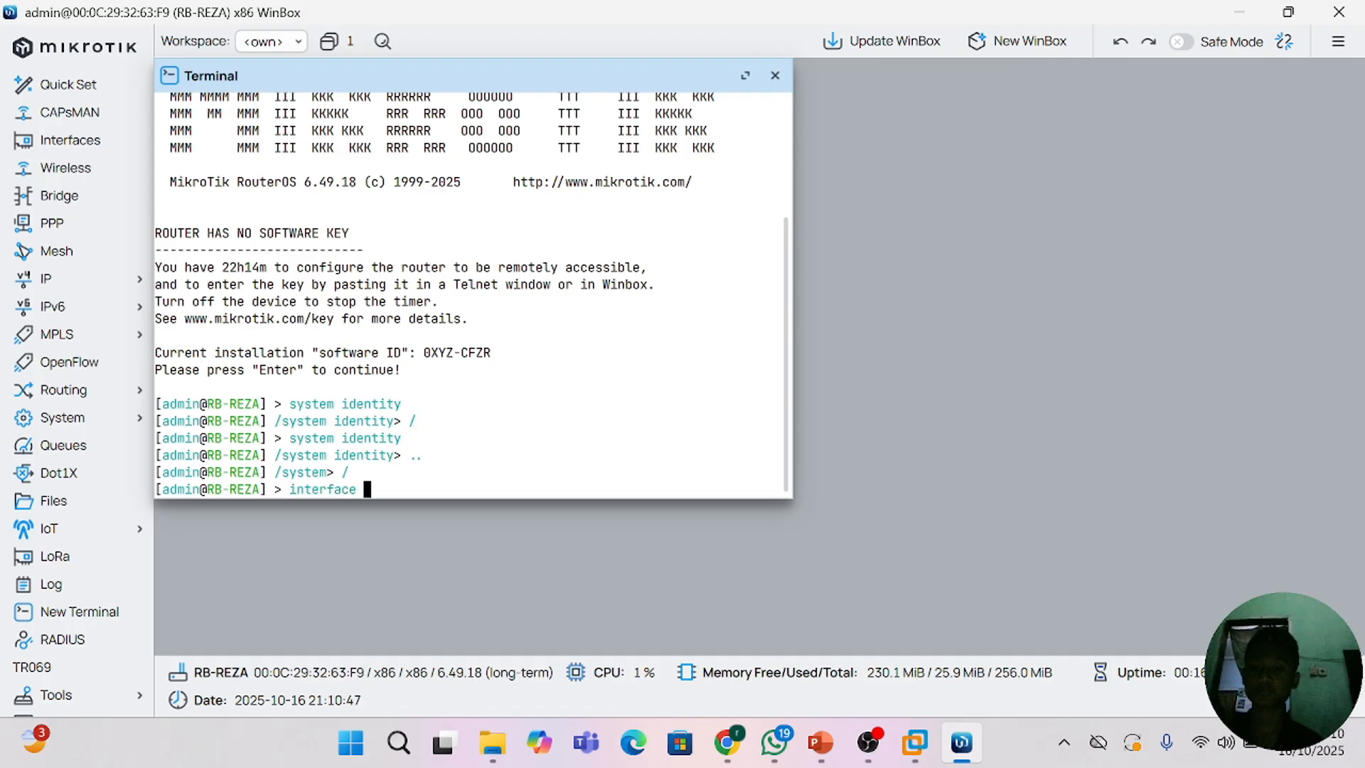
key(Return)
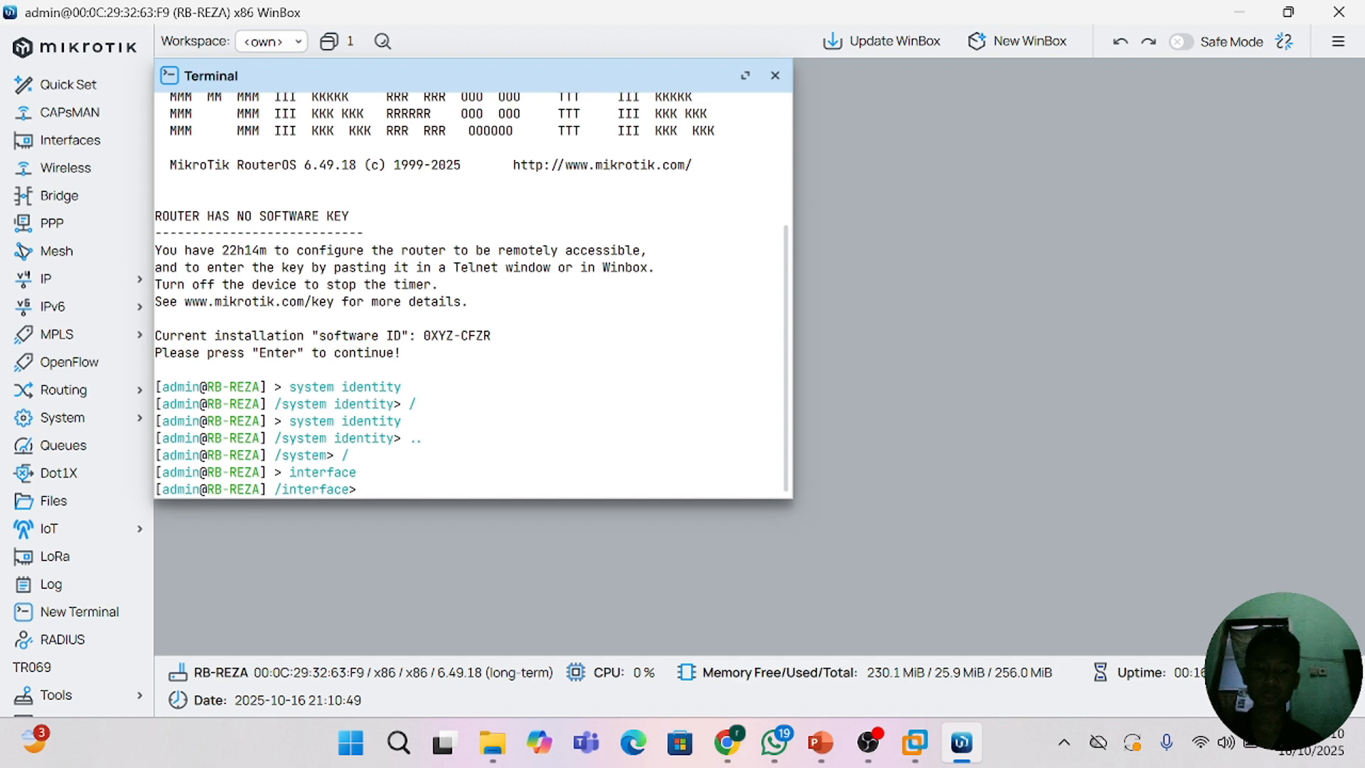
text(/)
key(Return)
Step: Enter the system identity level from the root prompt and go back to the root level with /
text(sy)
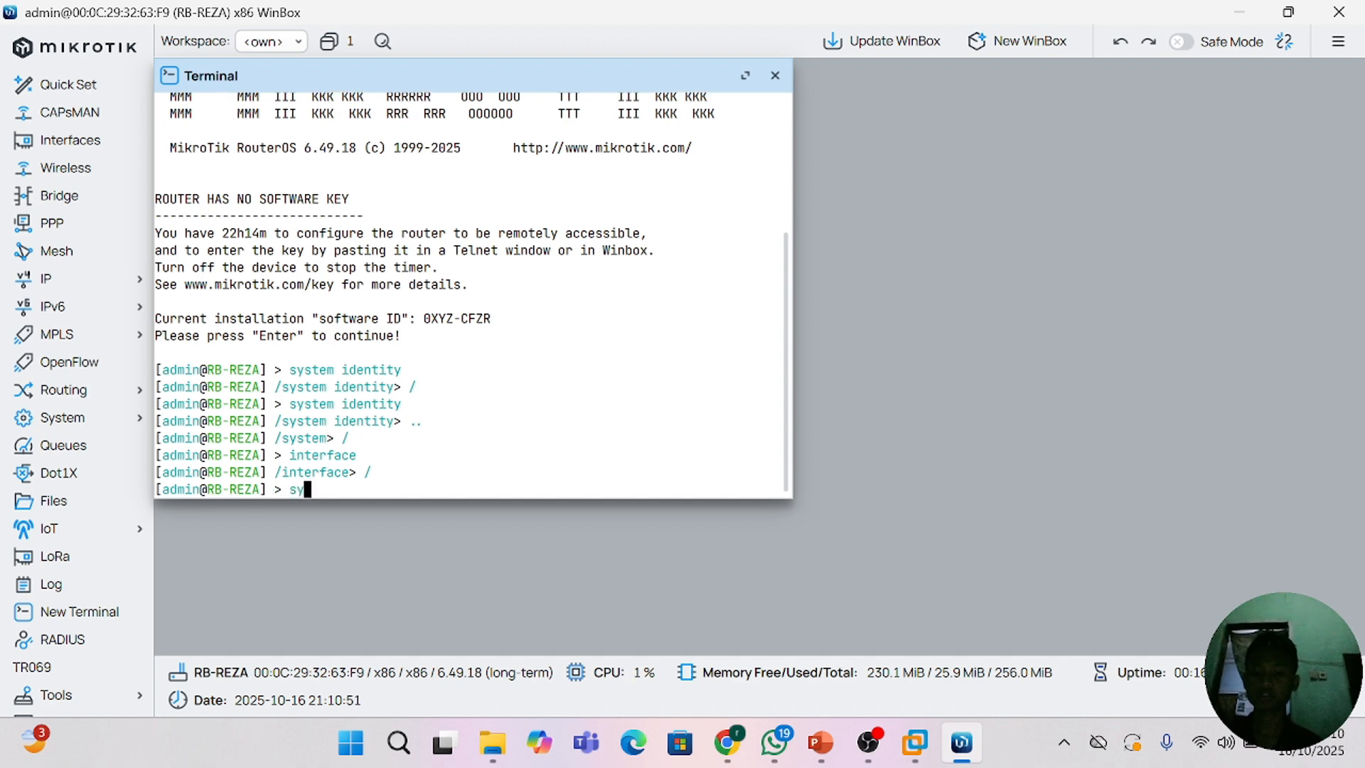
text(stem is)
key(BackSpace)
key(BackSpace)
key(BackSpace)
key(BackSpace)
text(identity)
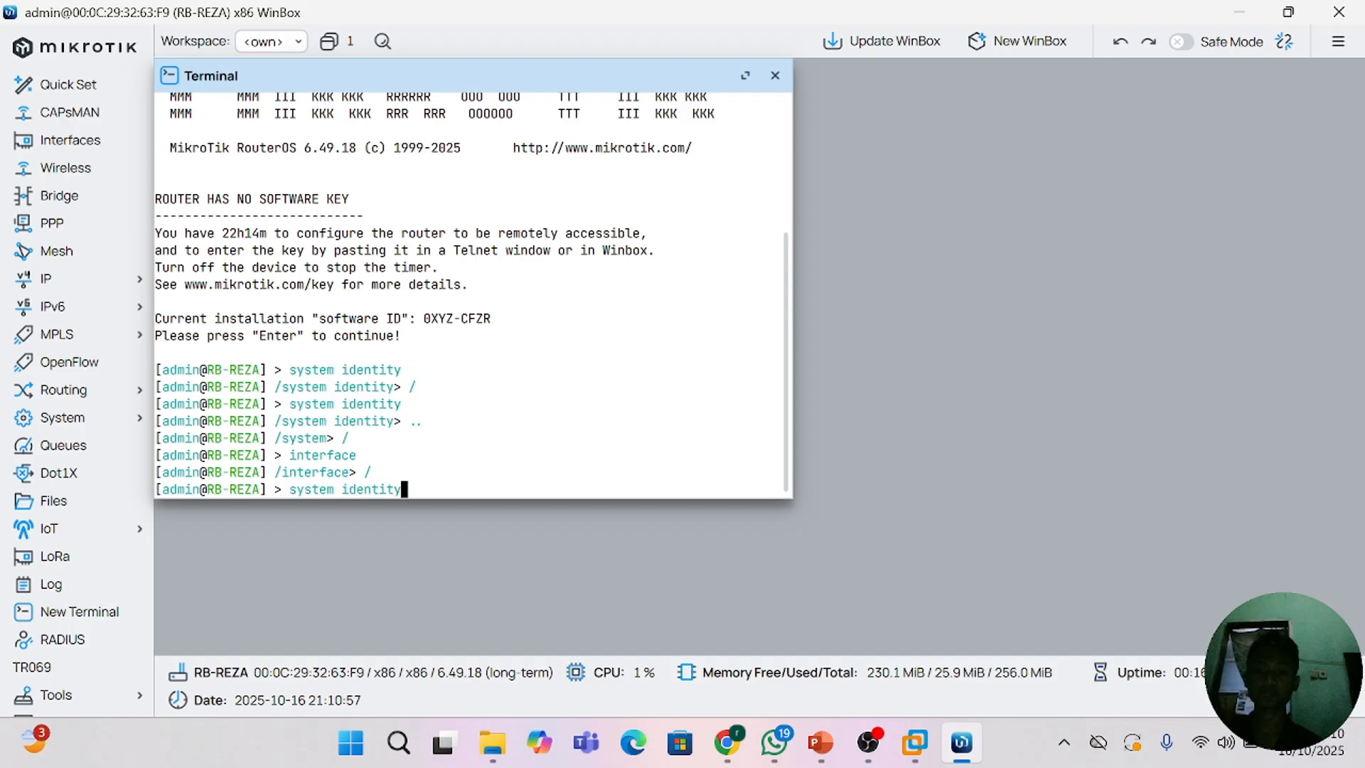
key(Return)
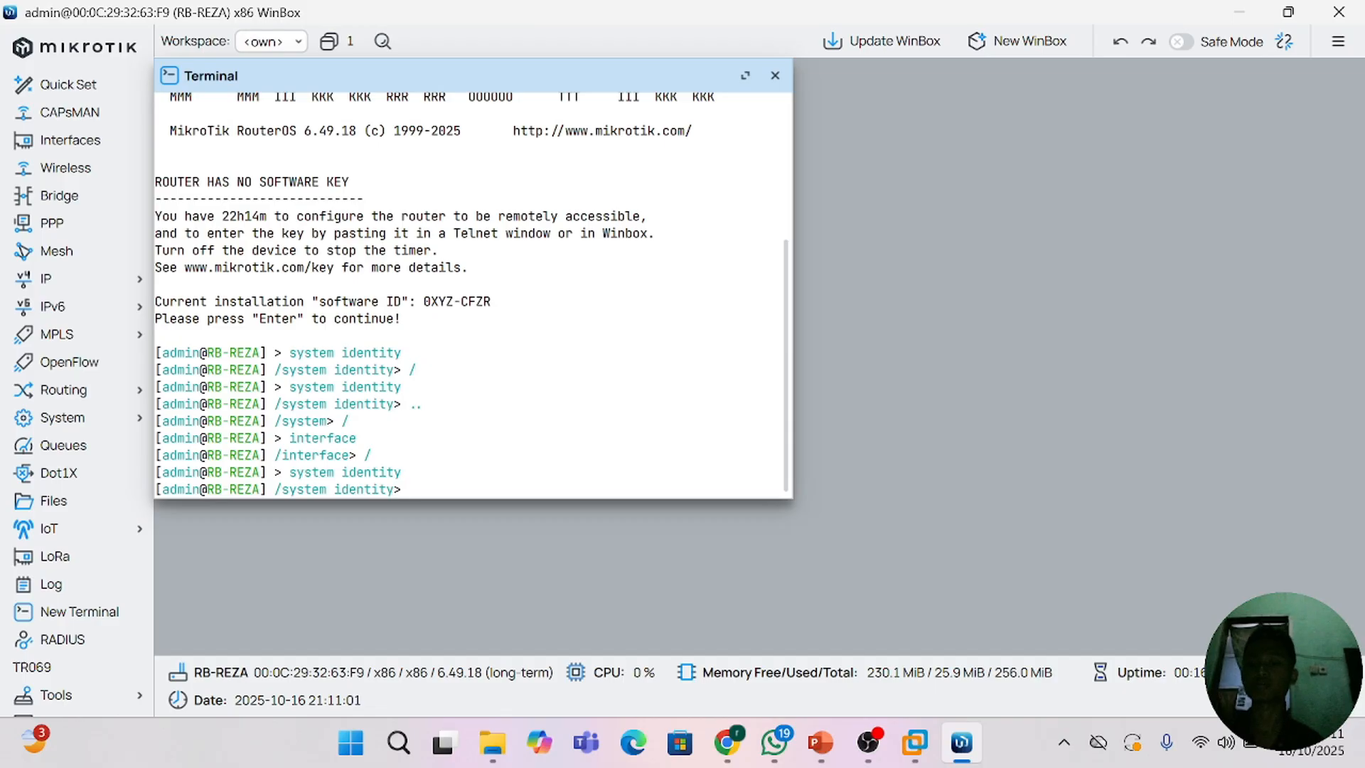
key(Return)
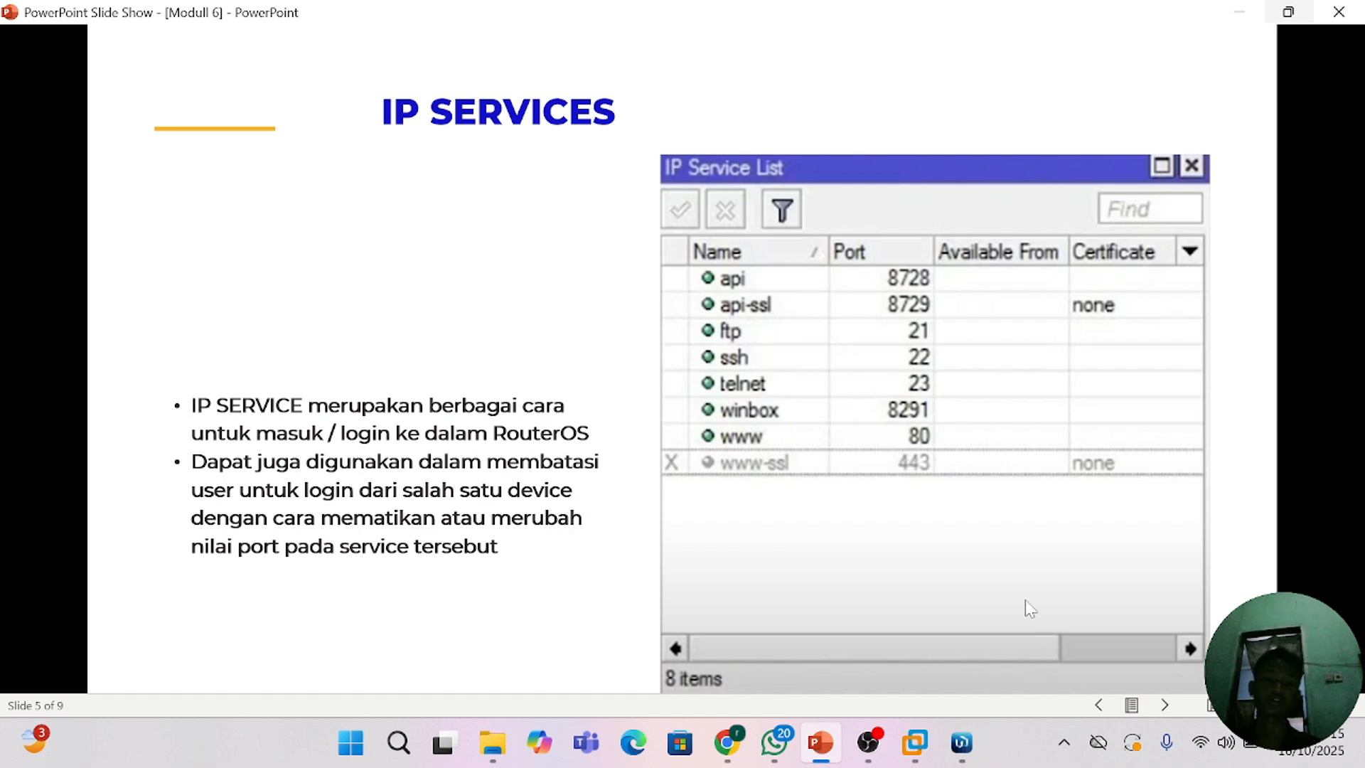
Step: Switch from the slide show back to WinBox, close the terminal and open the IP service list
click(961, 742)
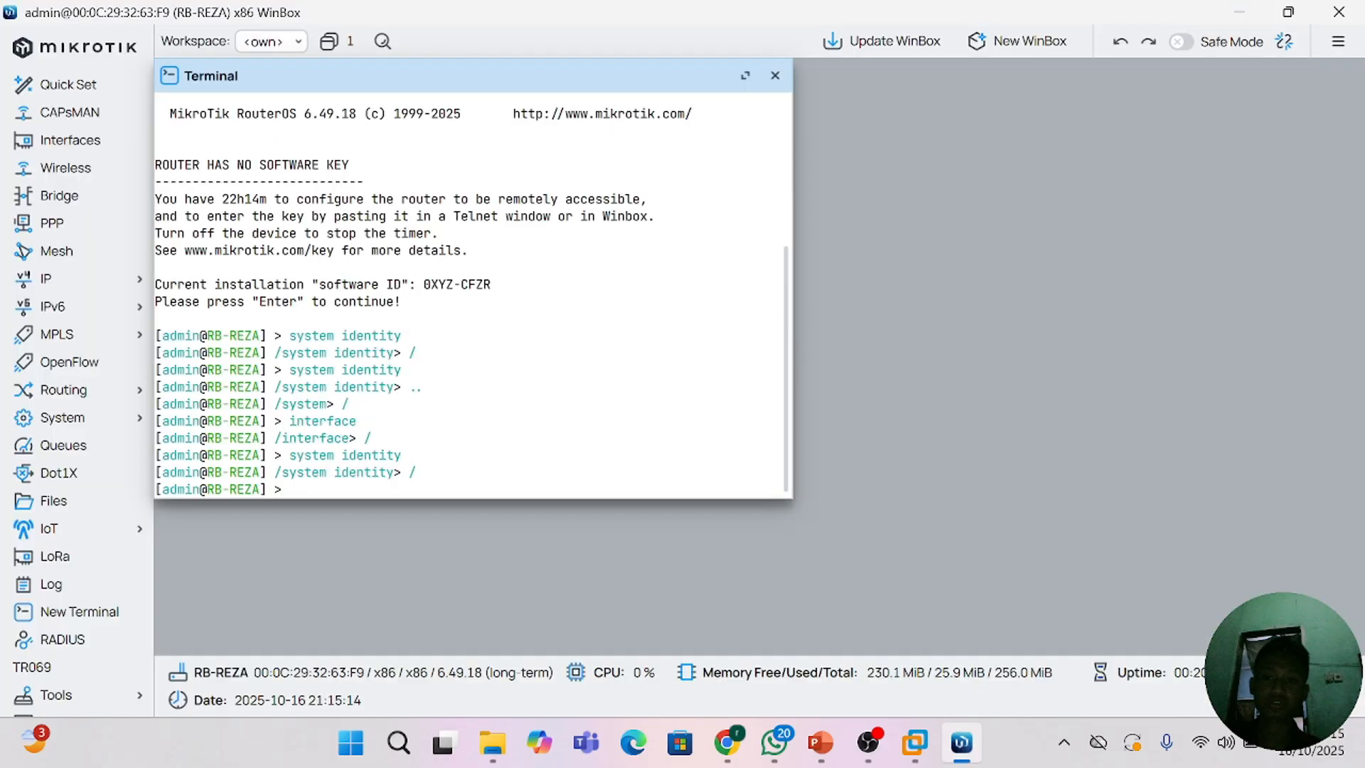
click(776, 76)
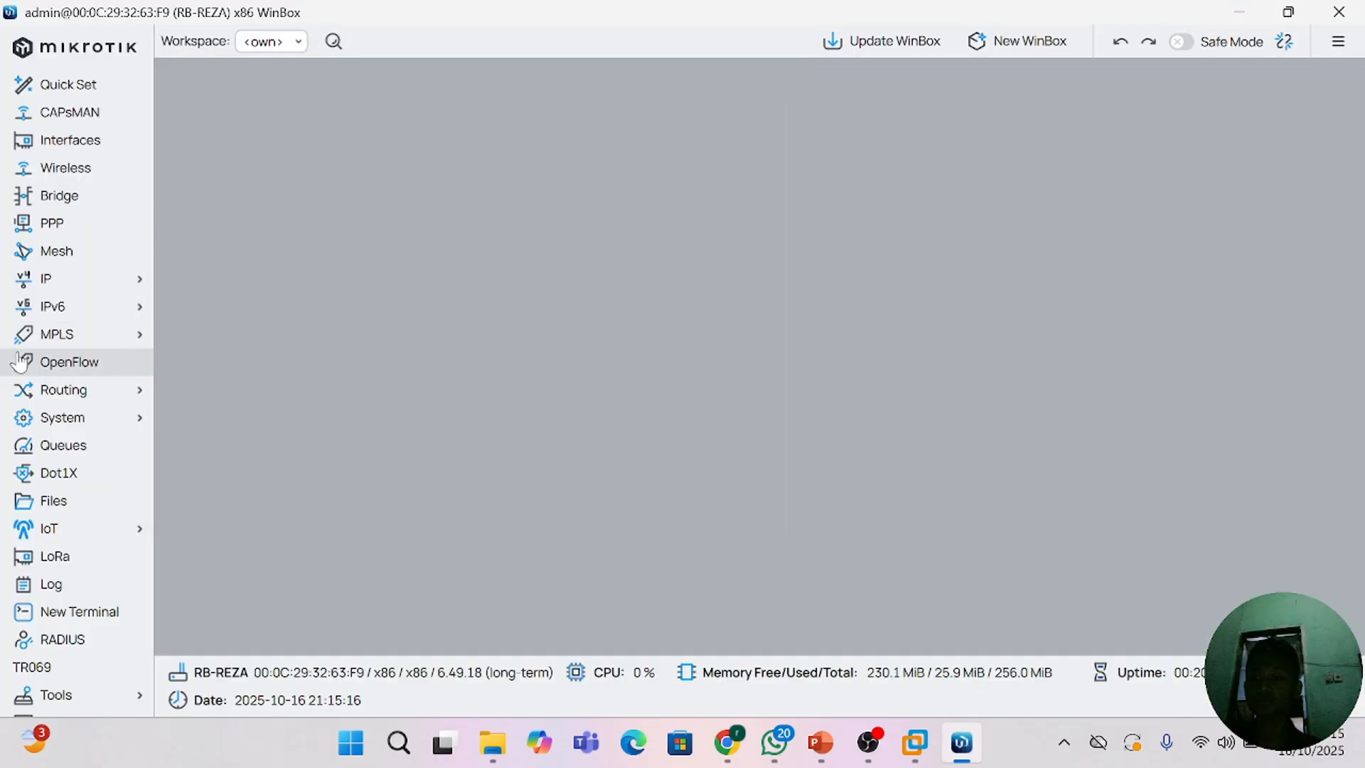
click(92, 281)
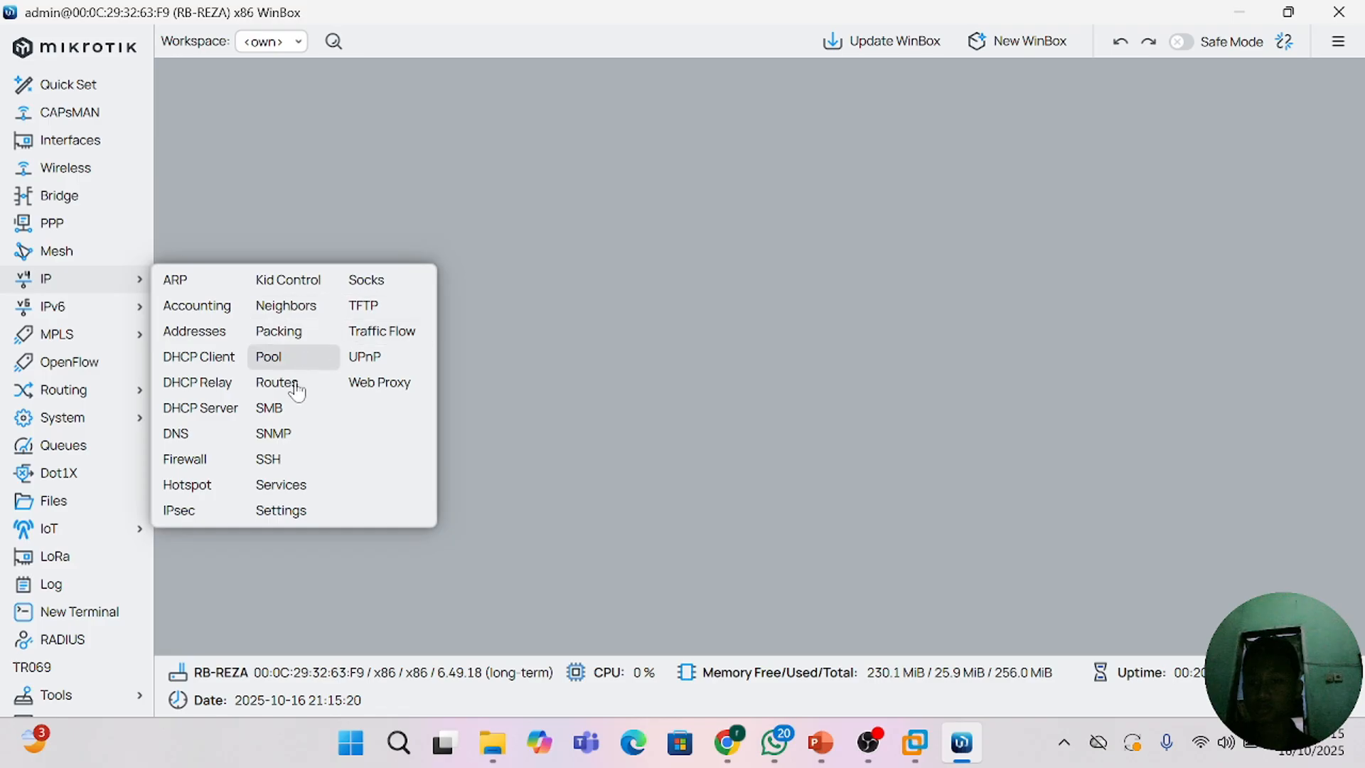
click(300, 485)
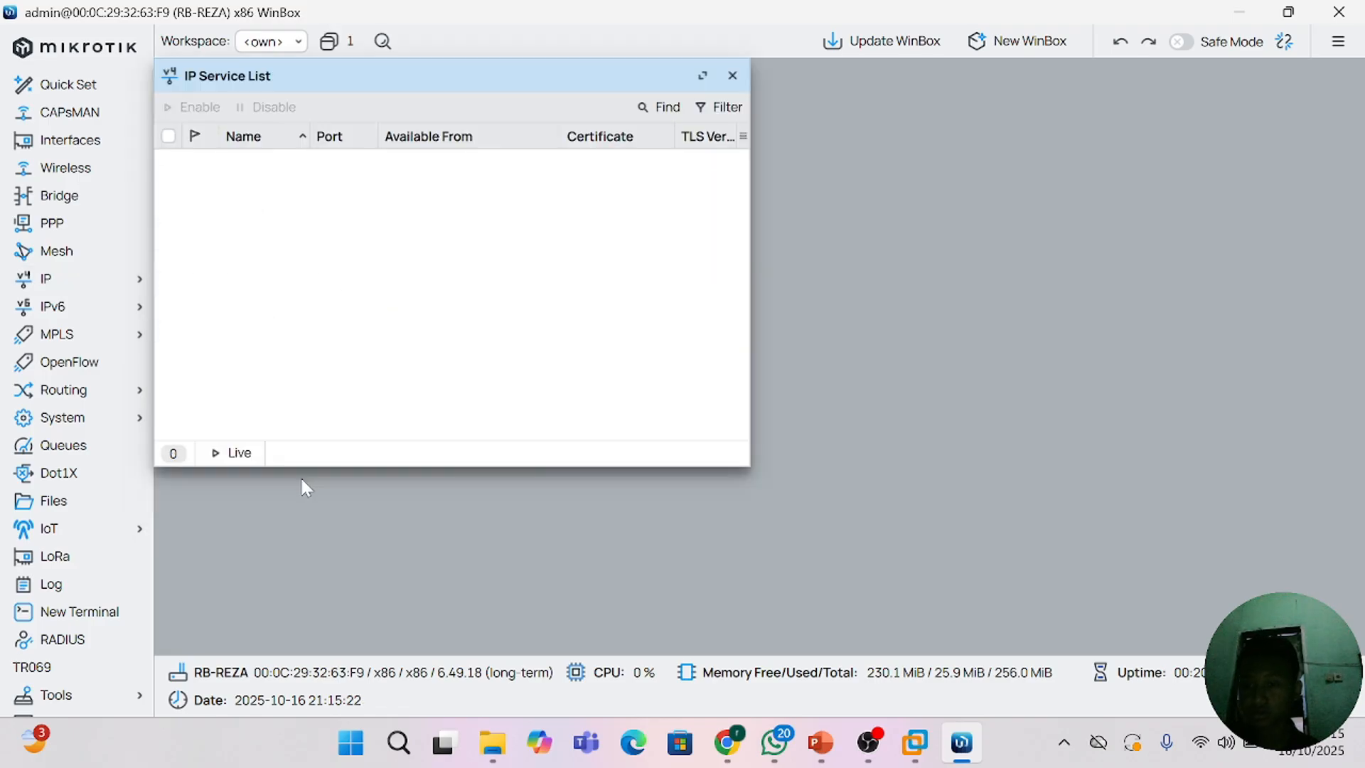
click(251, 165)
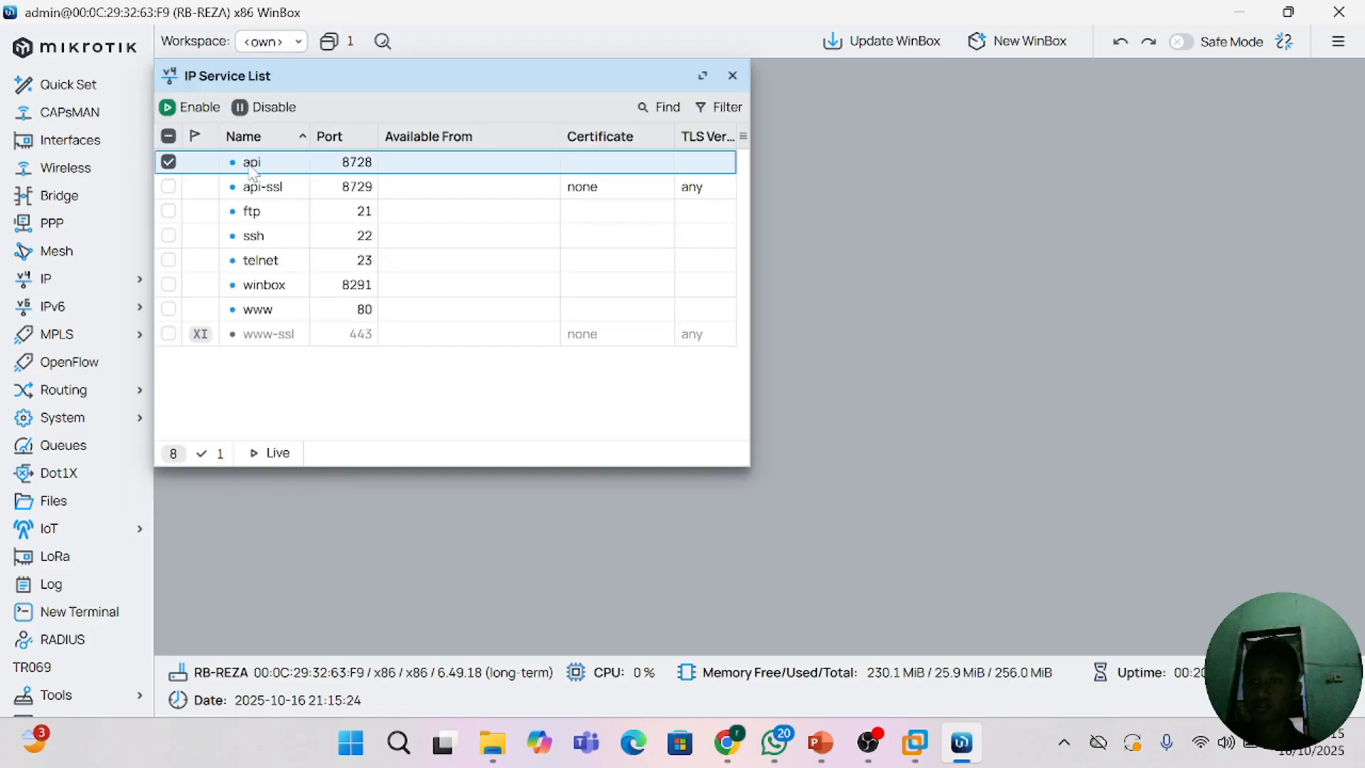
click(253, 186)
double_click(253, 187)
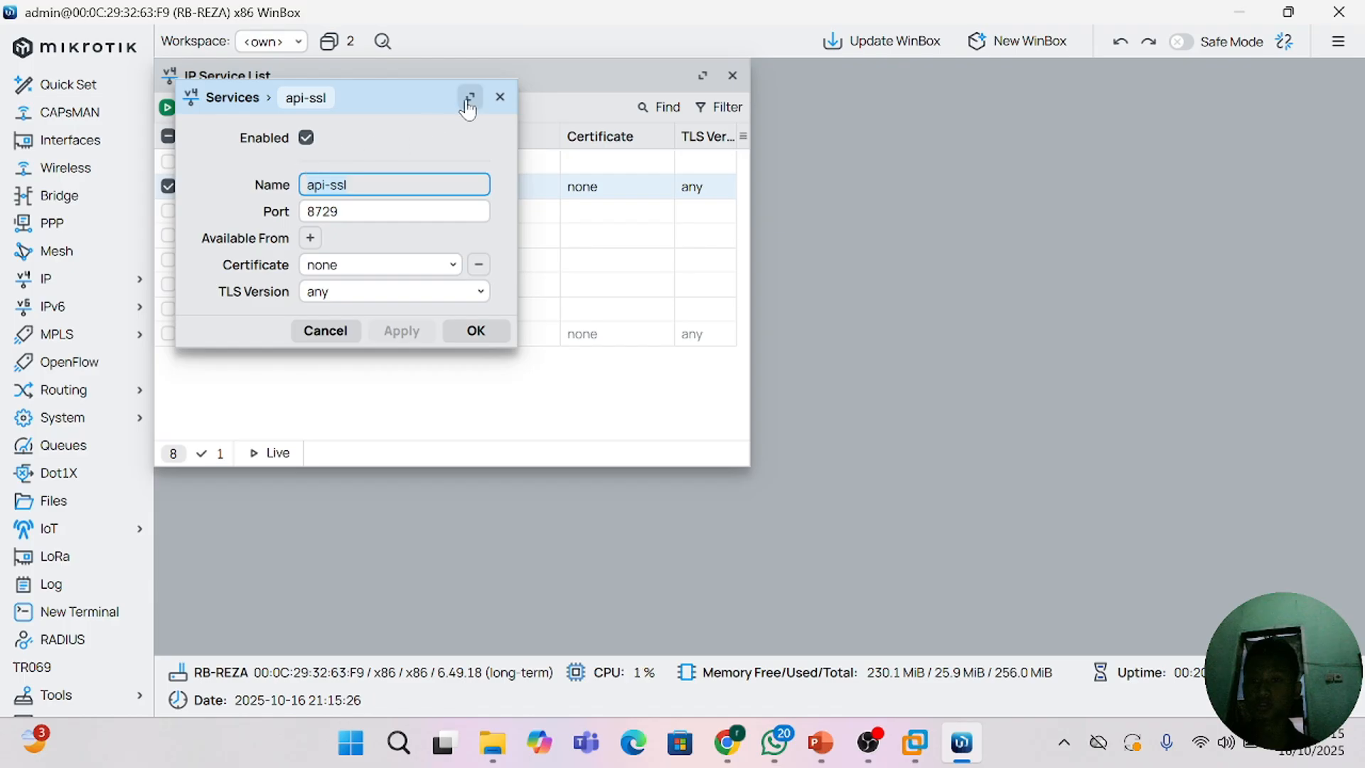
click(500, 97)
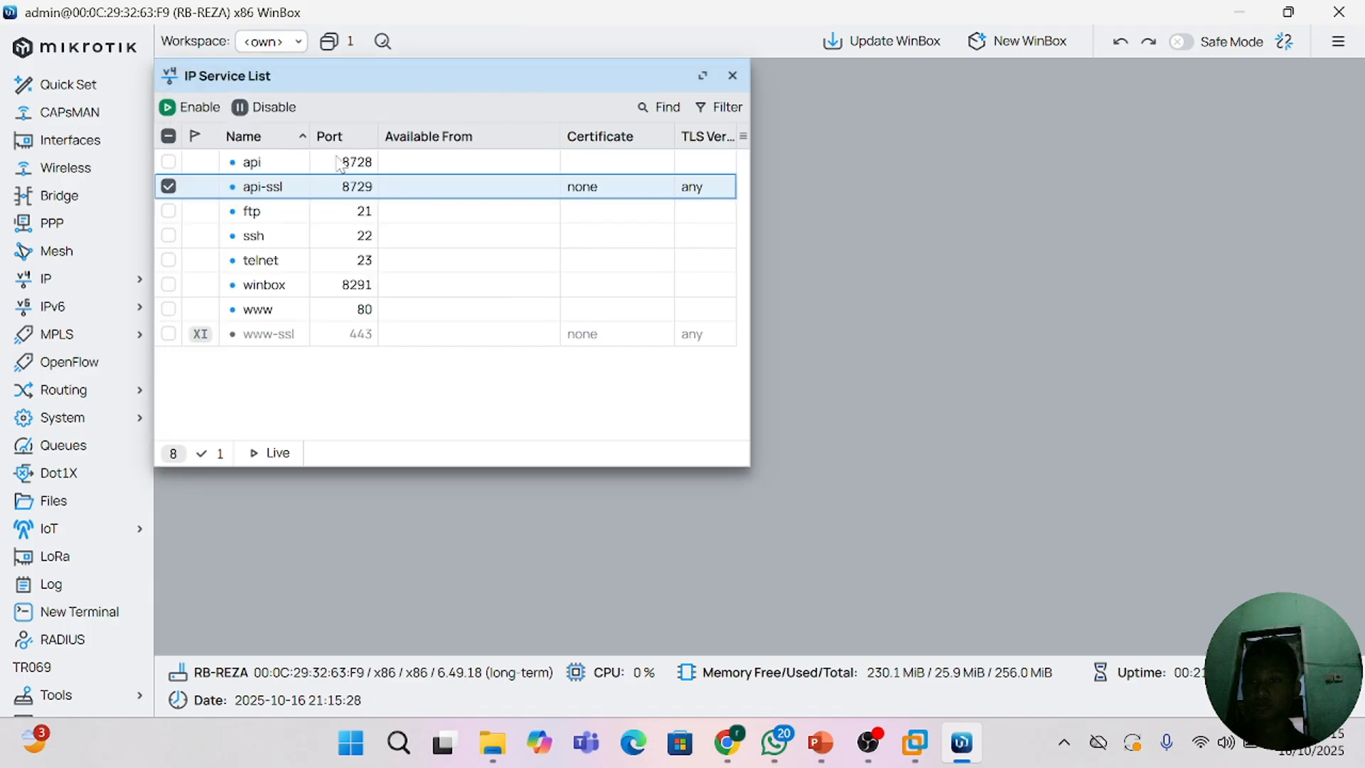
Step: Disable the api, api-ssl, ftp, telnet and www services in the IP service list
click(255, 164)
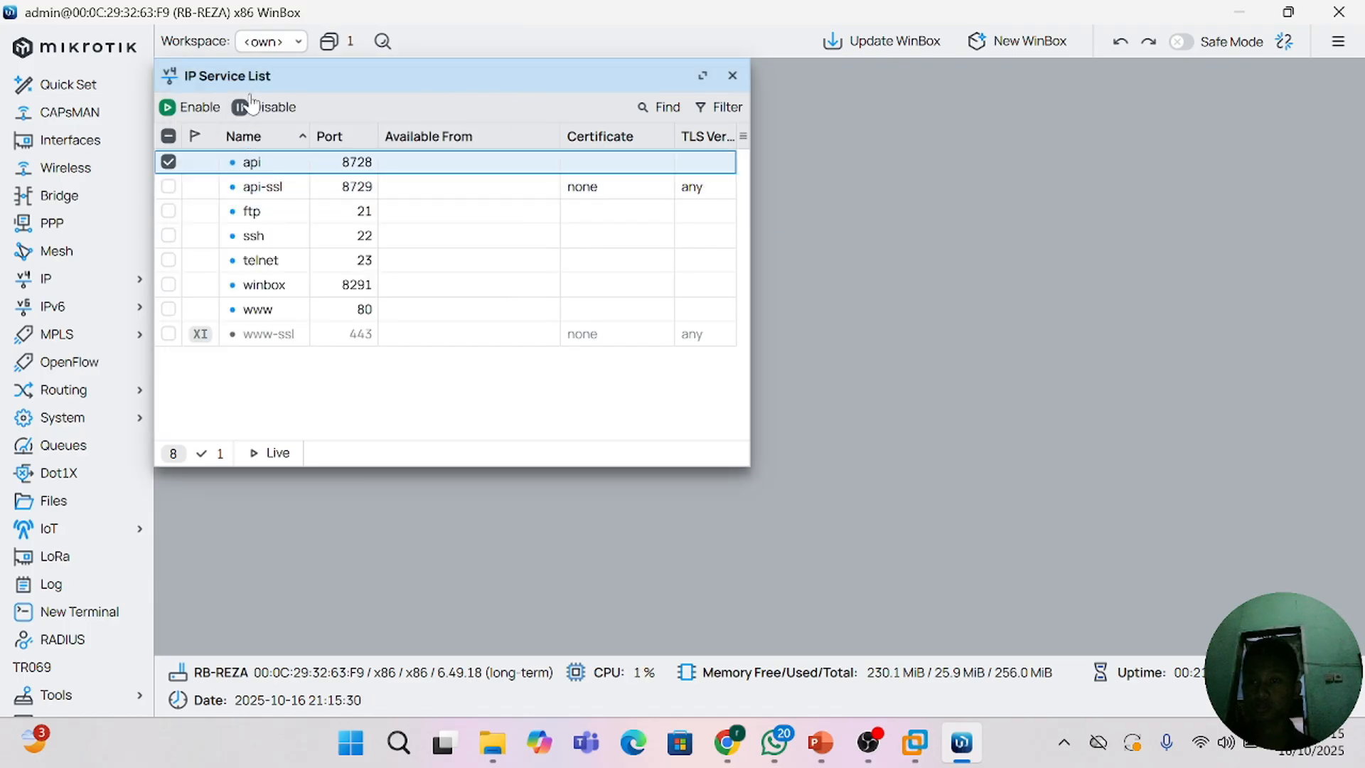
click(252, 105)
click(255, 187)
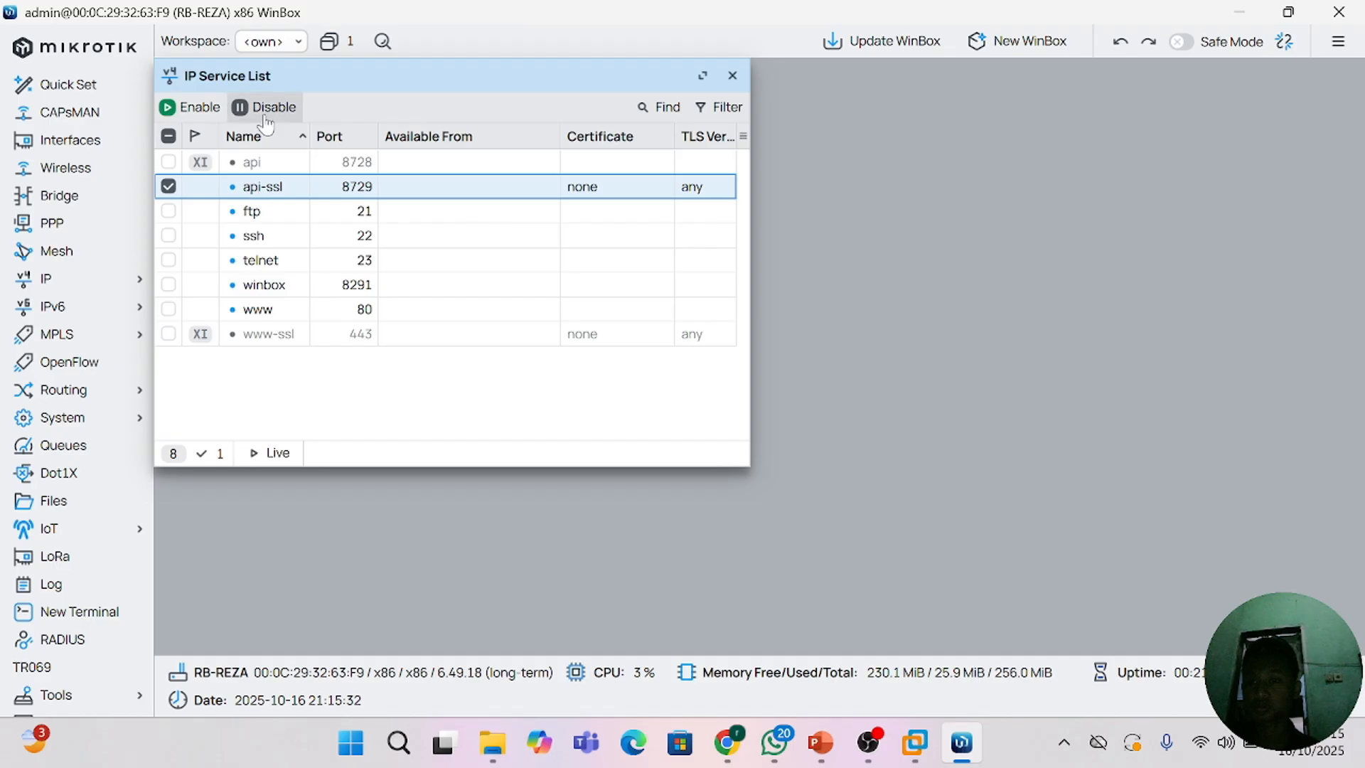
click(265, 113)
click(255, 211)
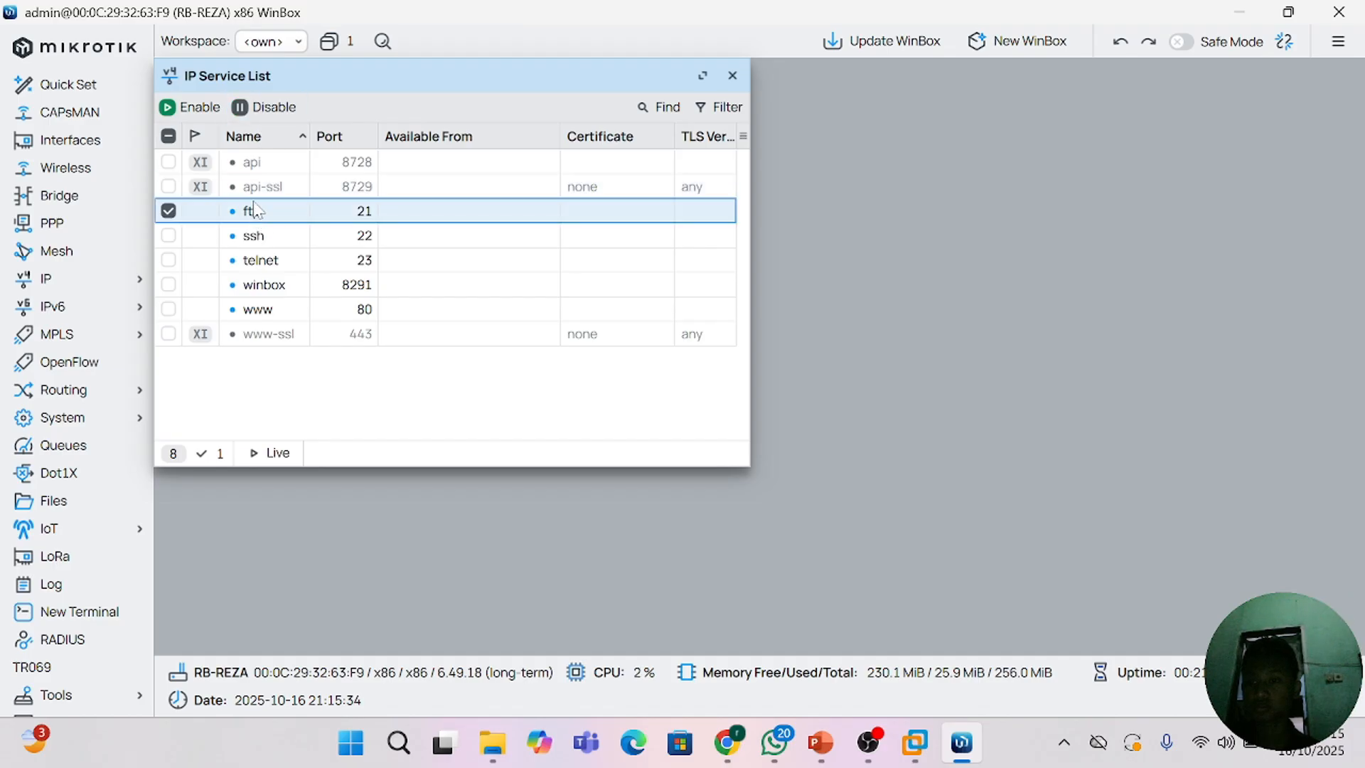
click(263, 108)
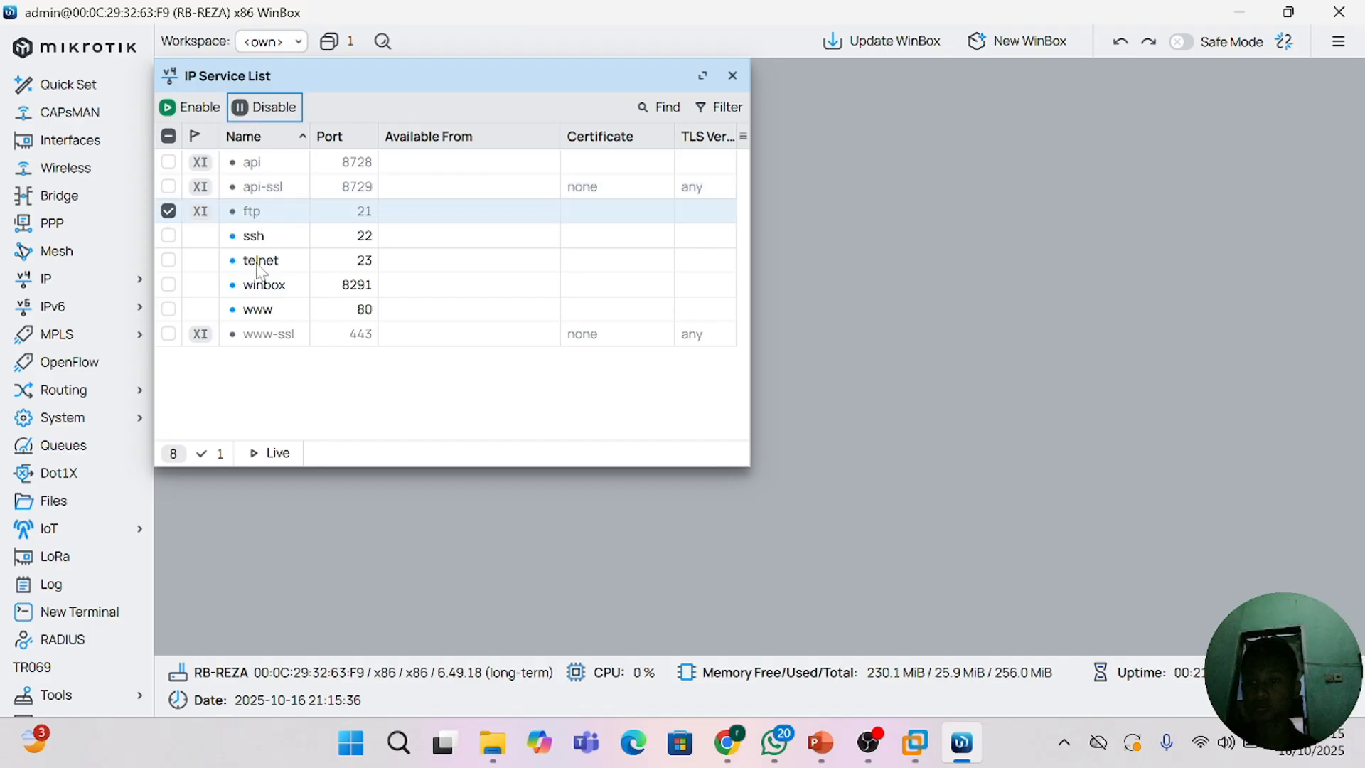
click(259, 263)
click(262, 108)
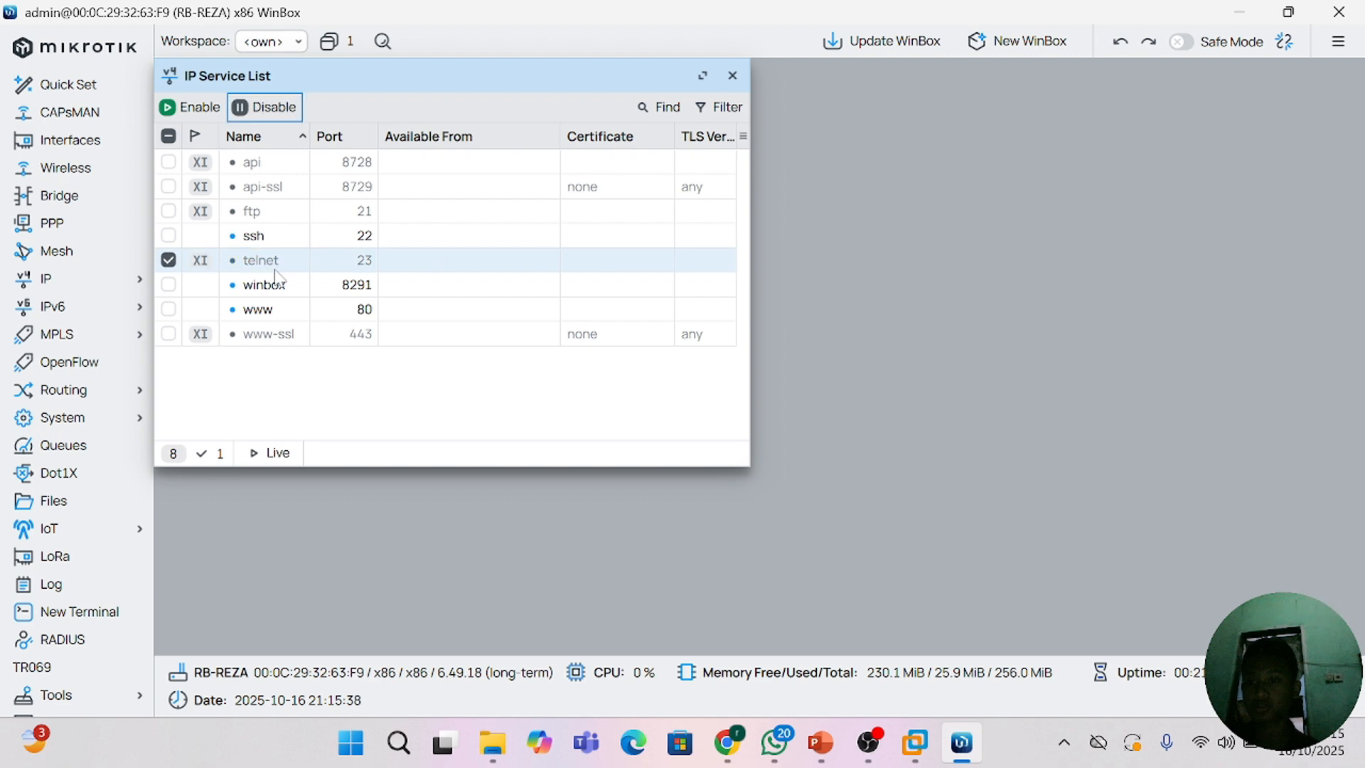
click(260, 311)
click(266, 119)
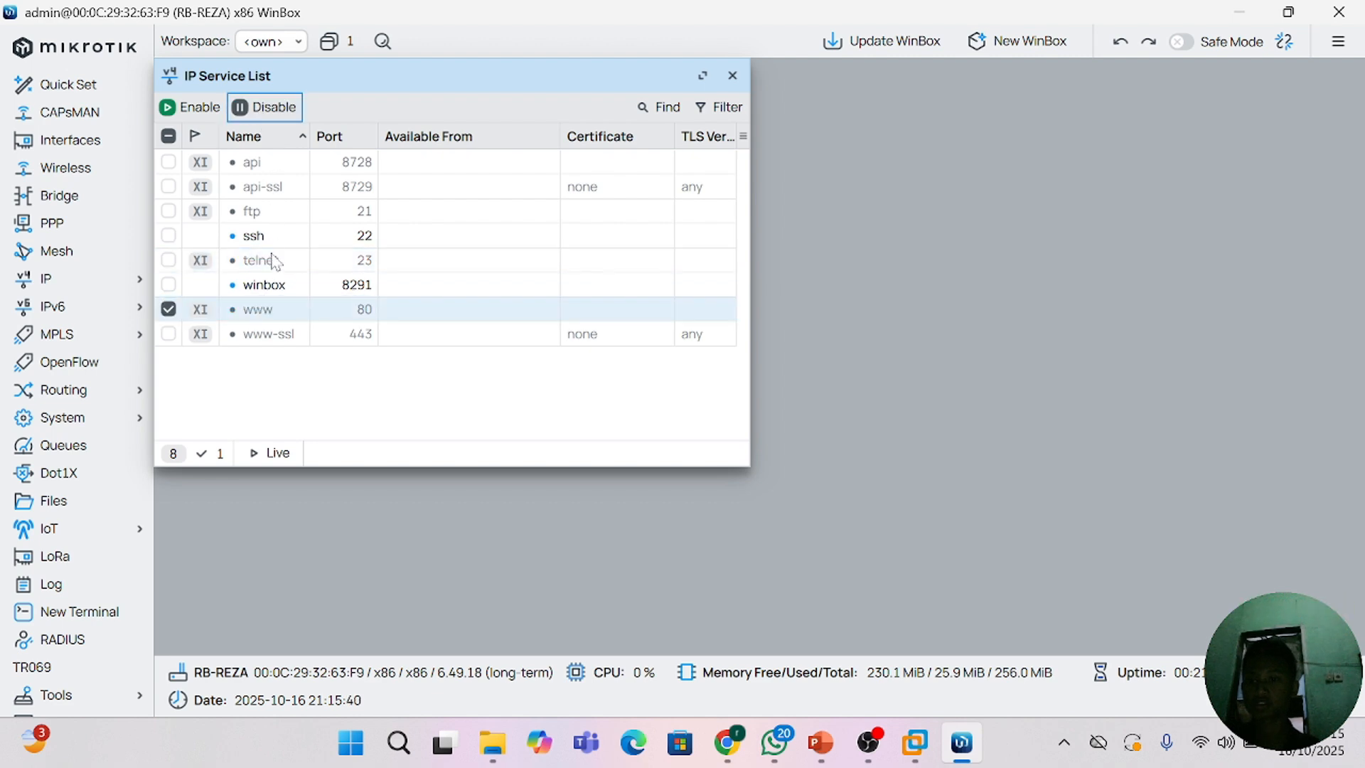
Step: Set the port of the ssh service to 3000 and apply the change
click(254, 242)
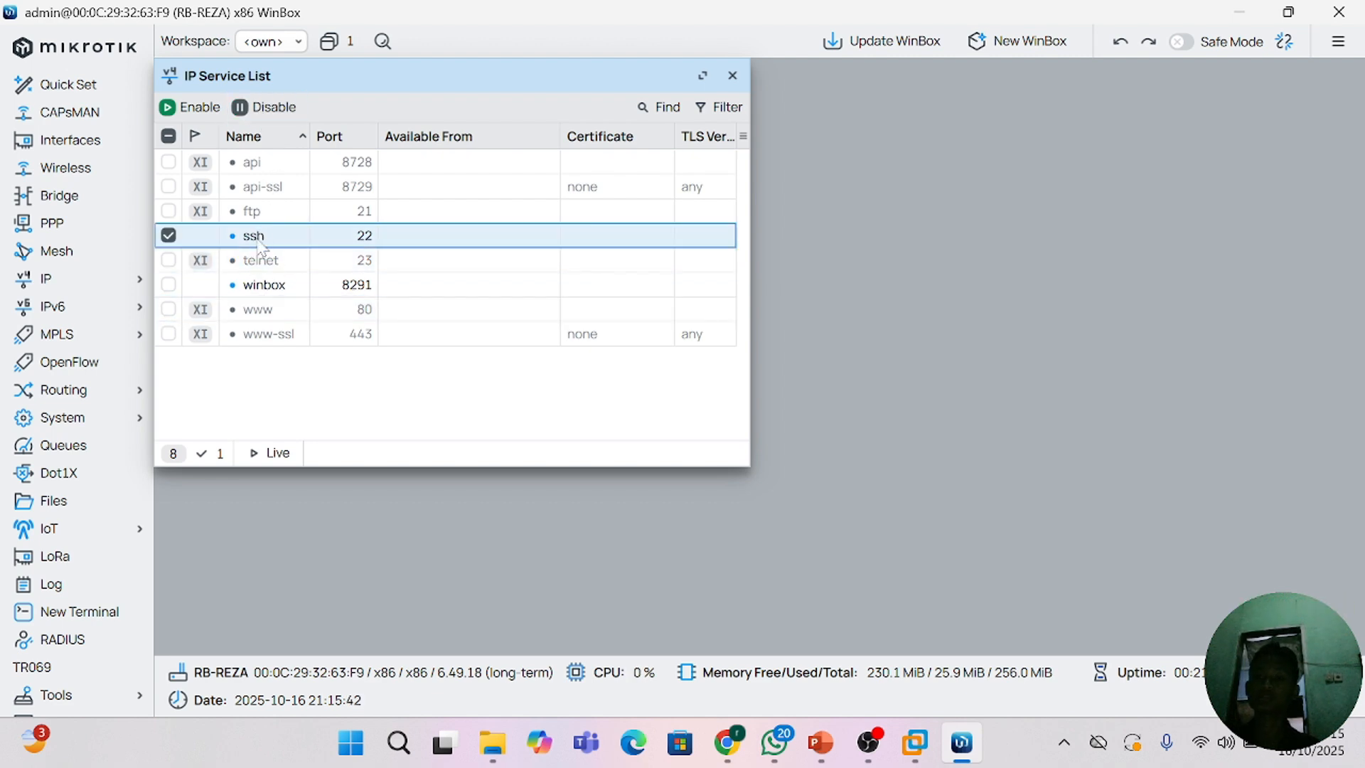
double_click(251, 242)
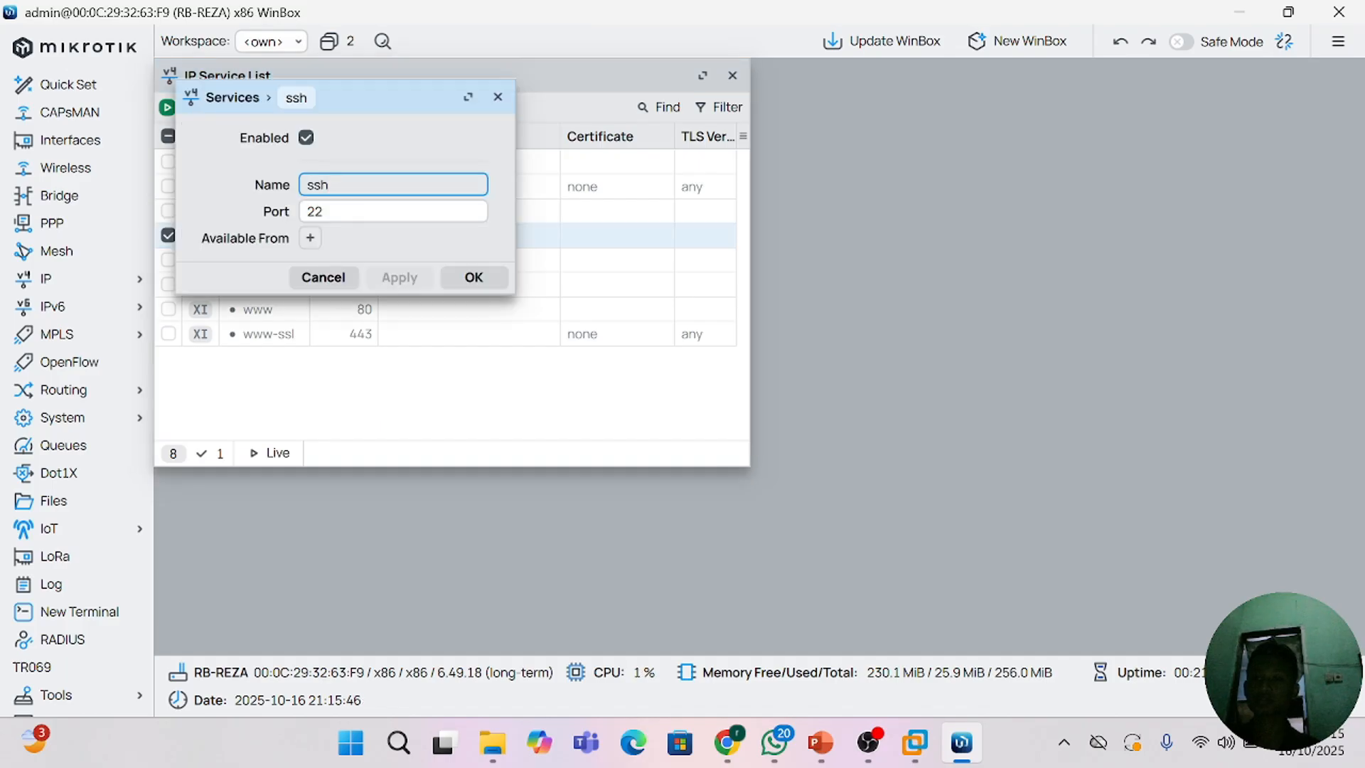
click(326, 212)
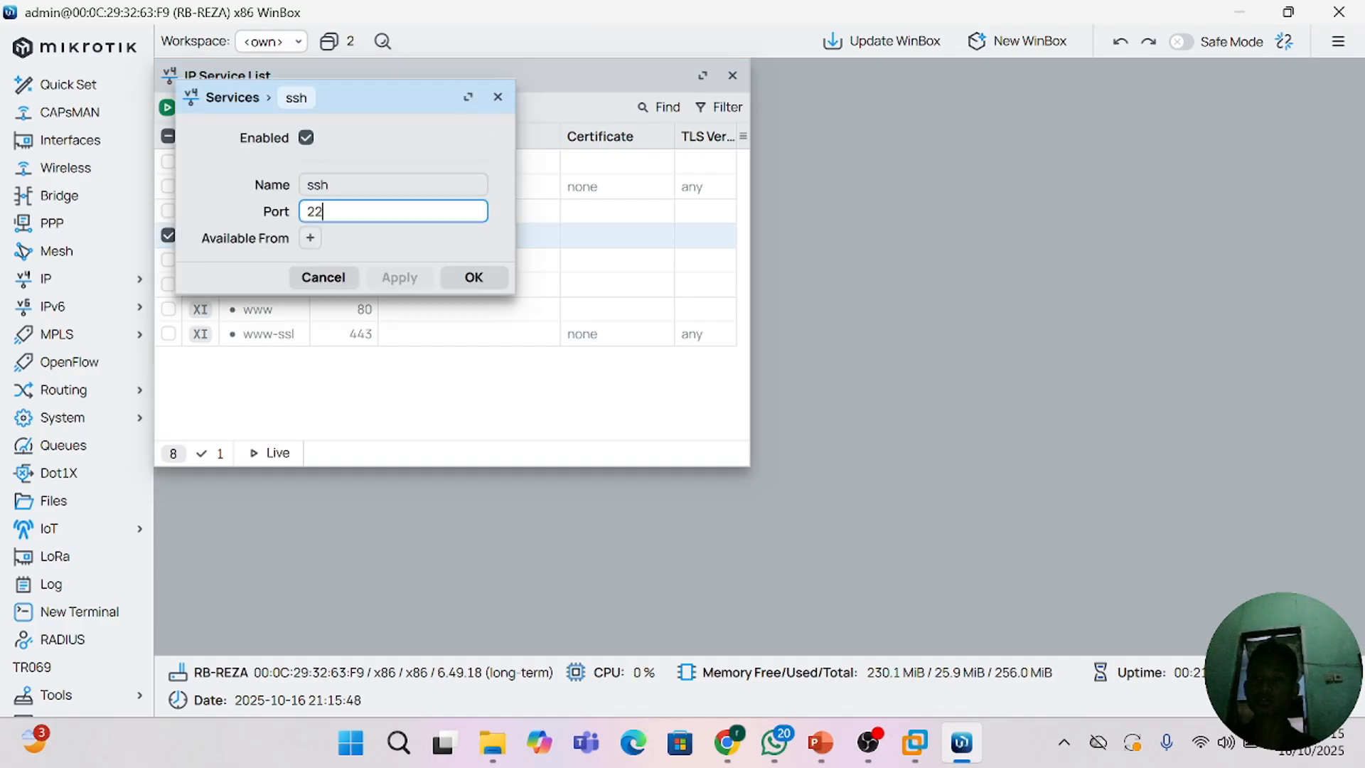
key(BackSpace)
key(BackSpace)
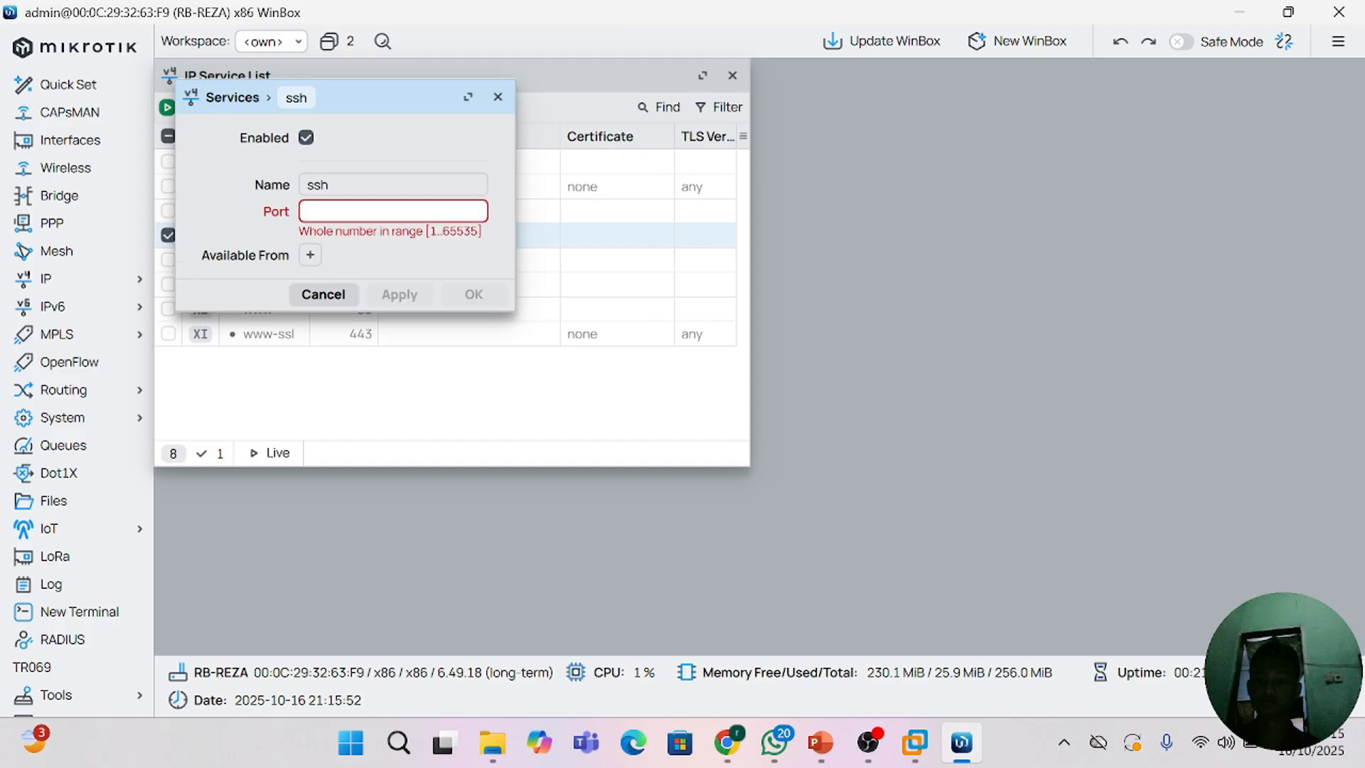
text(3000)
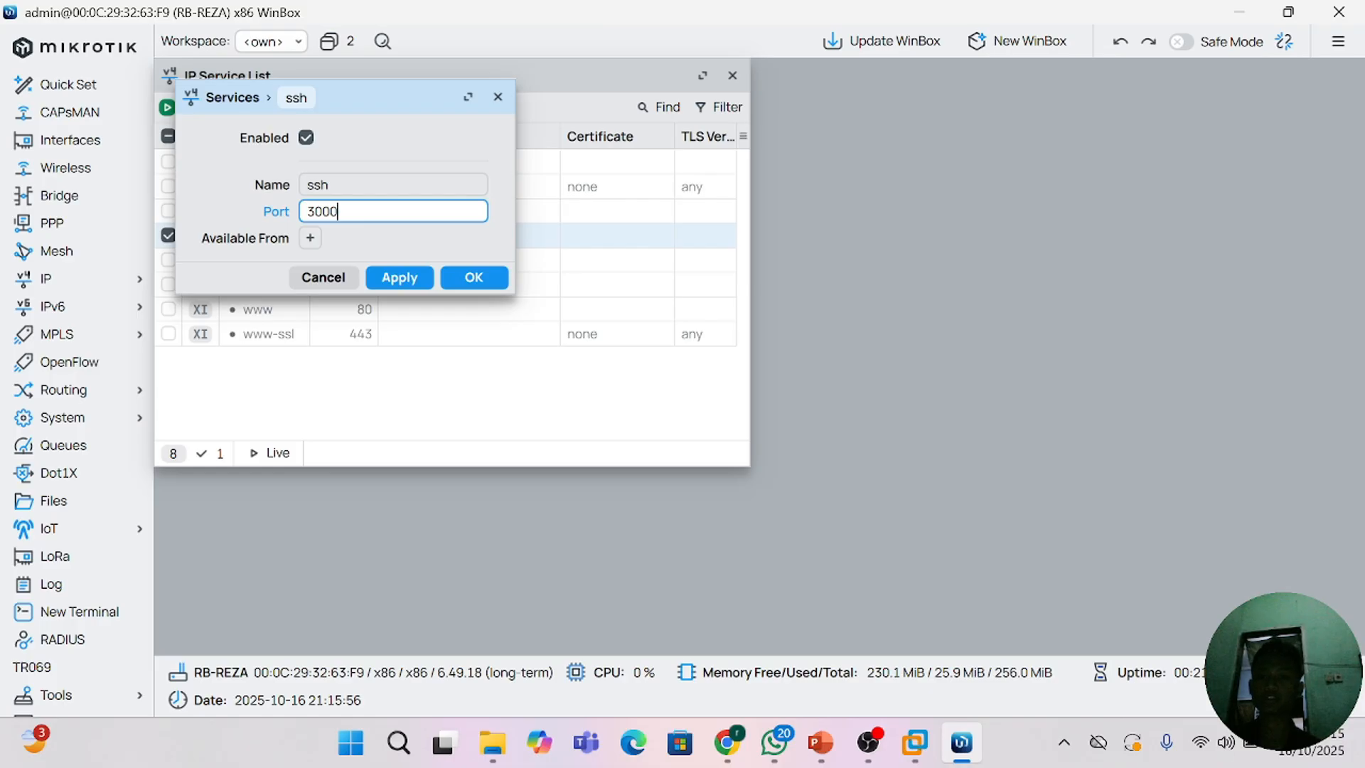
click(401, 277)
click(459, 278)
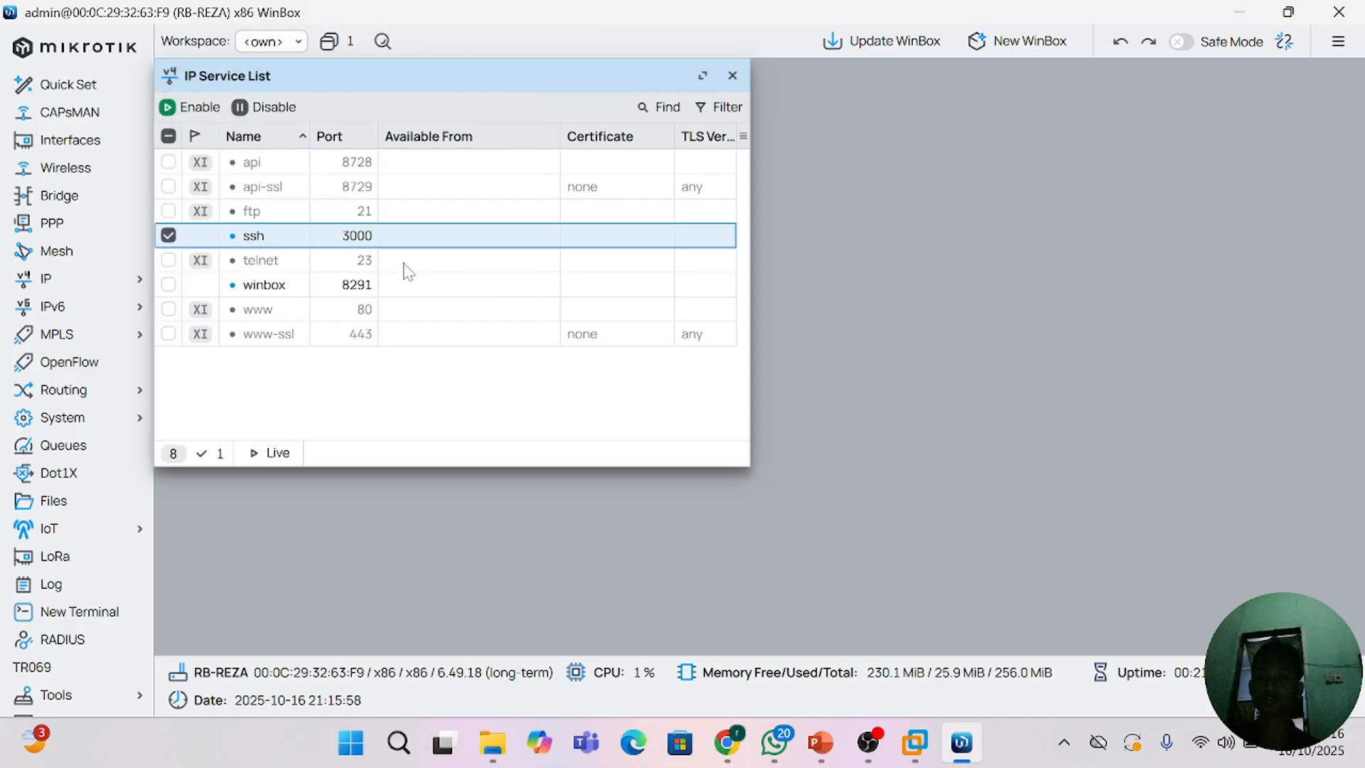
Step: Set the port of the winbox service to 4000, apply the change and close the IP service list
double_click(346, 291)
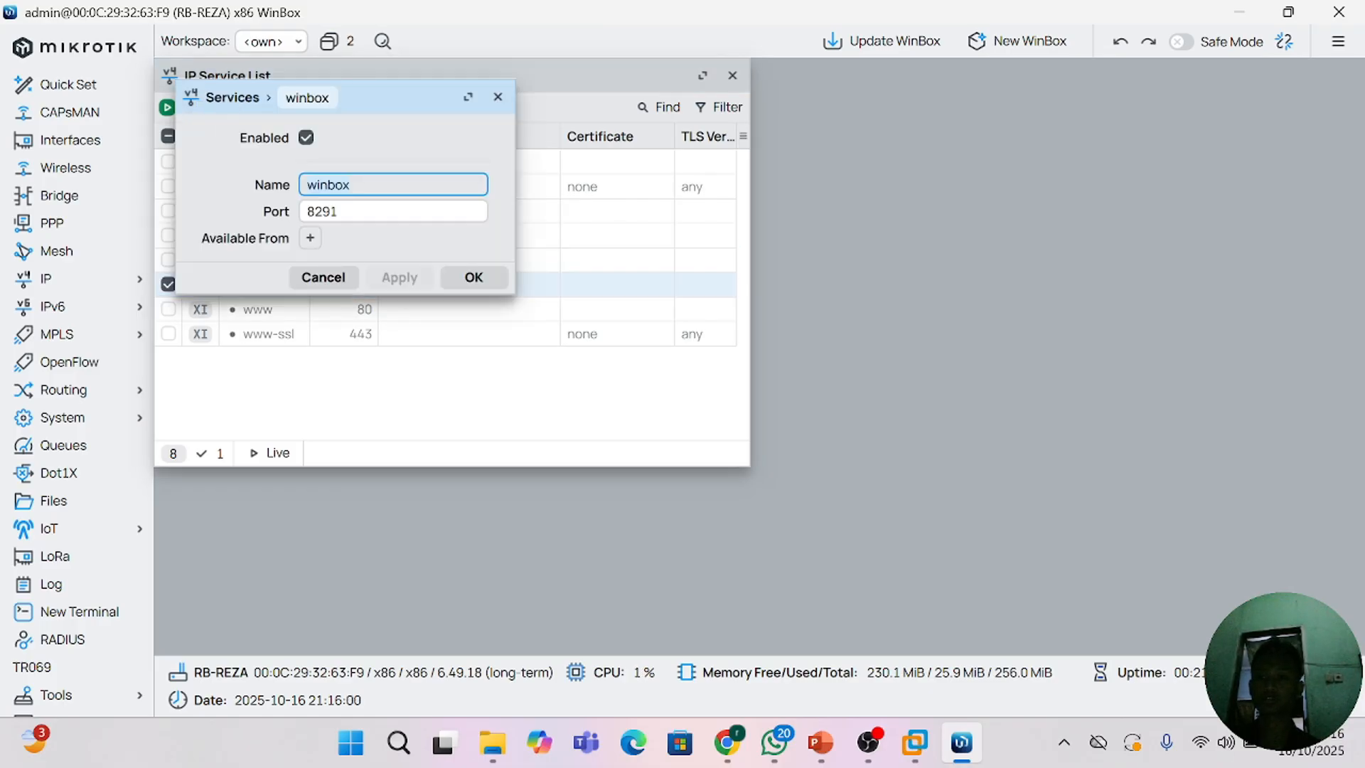
key(Tab)
key(BackSpace)
key(BackSpace)
key(BackSpace)
key(BackSpace)
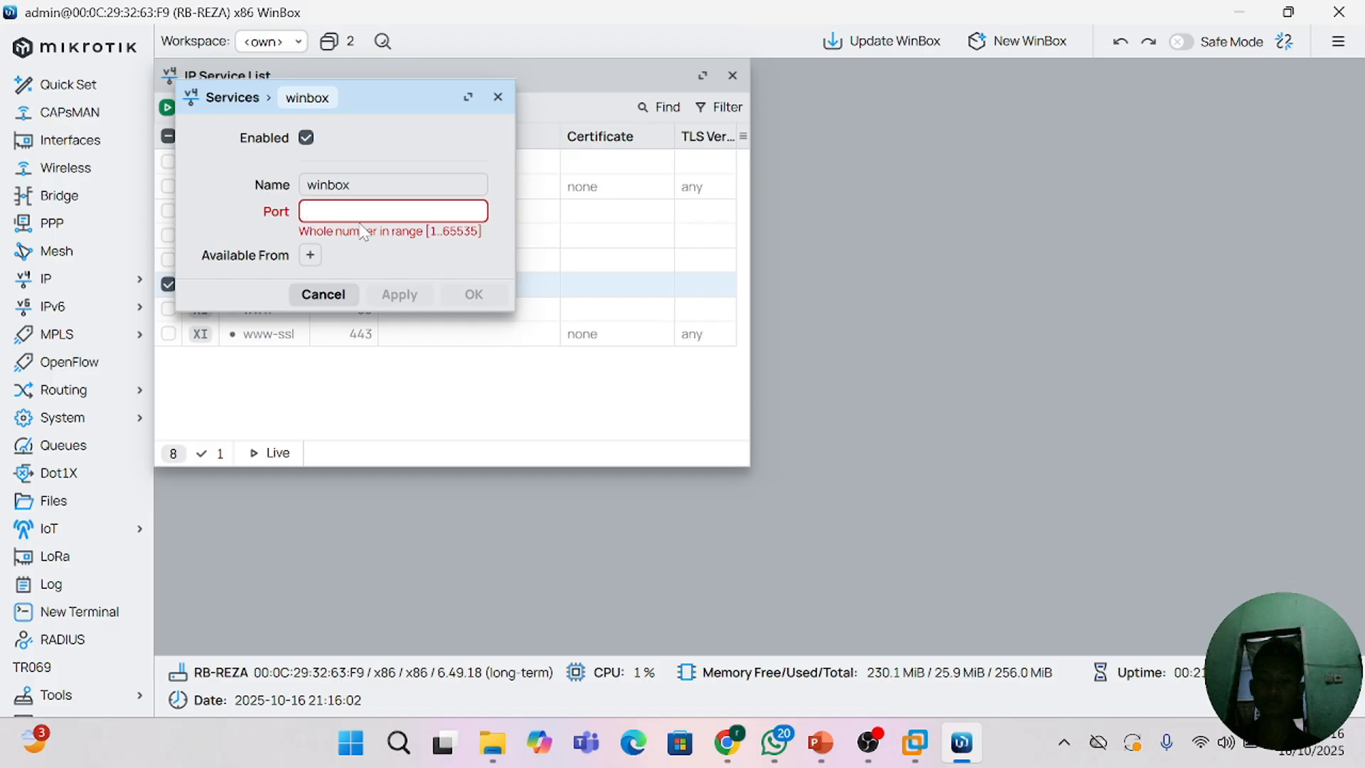
text(4000)
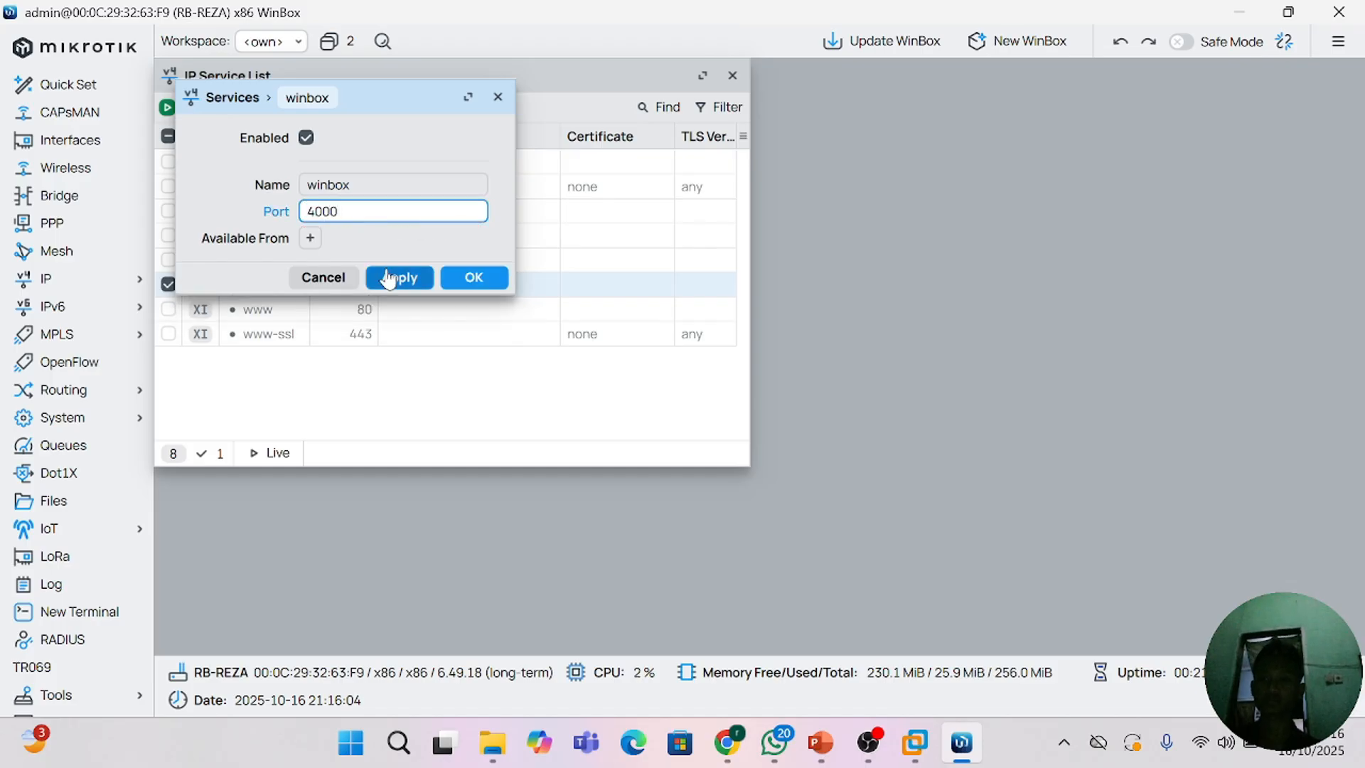
click(388, 278)
click(466, 277)
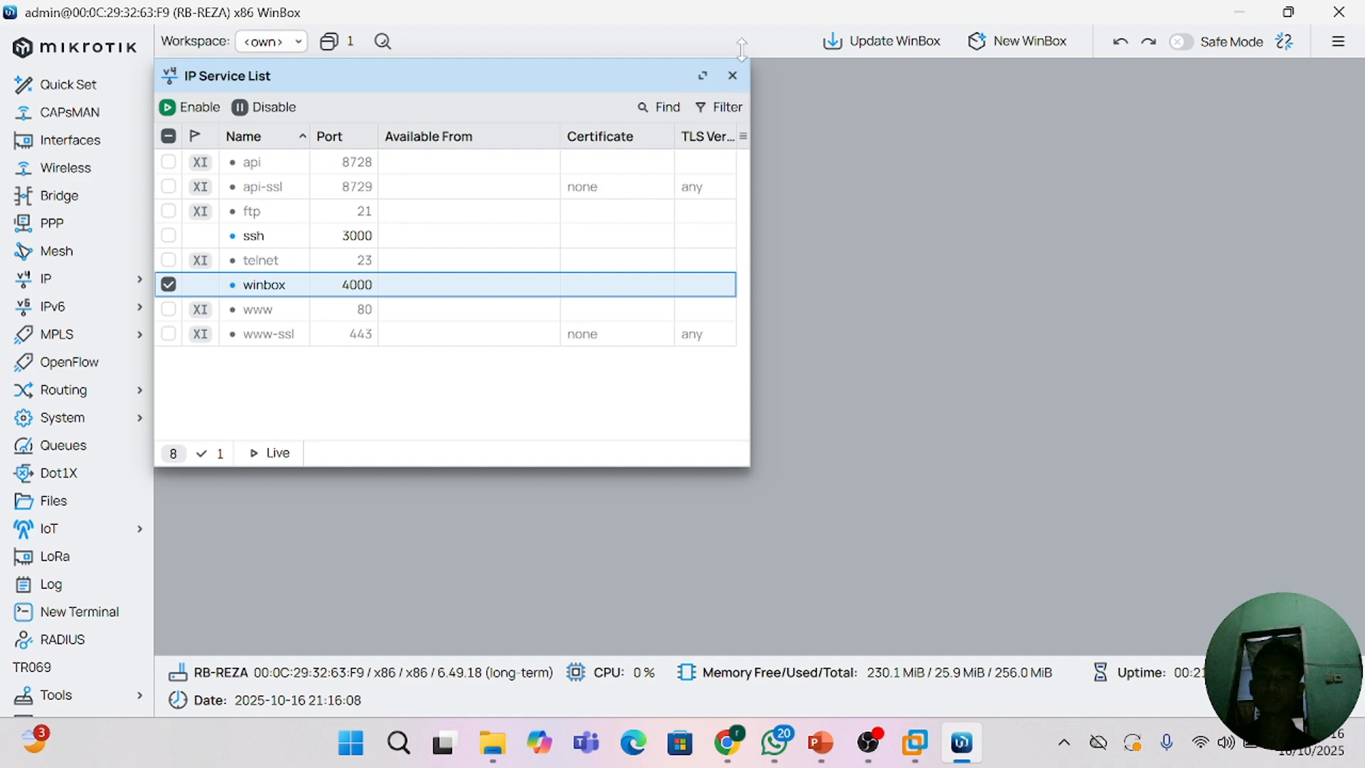
click(737, 76)
Step: Close the router session and relaunch WinBox by searching Windows for "winb"
scroll(57, 392, down, 2)
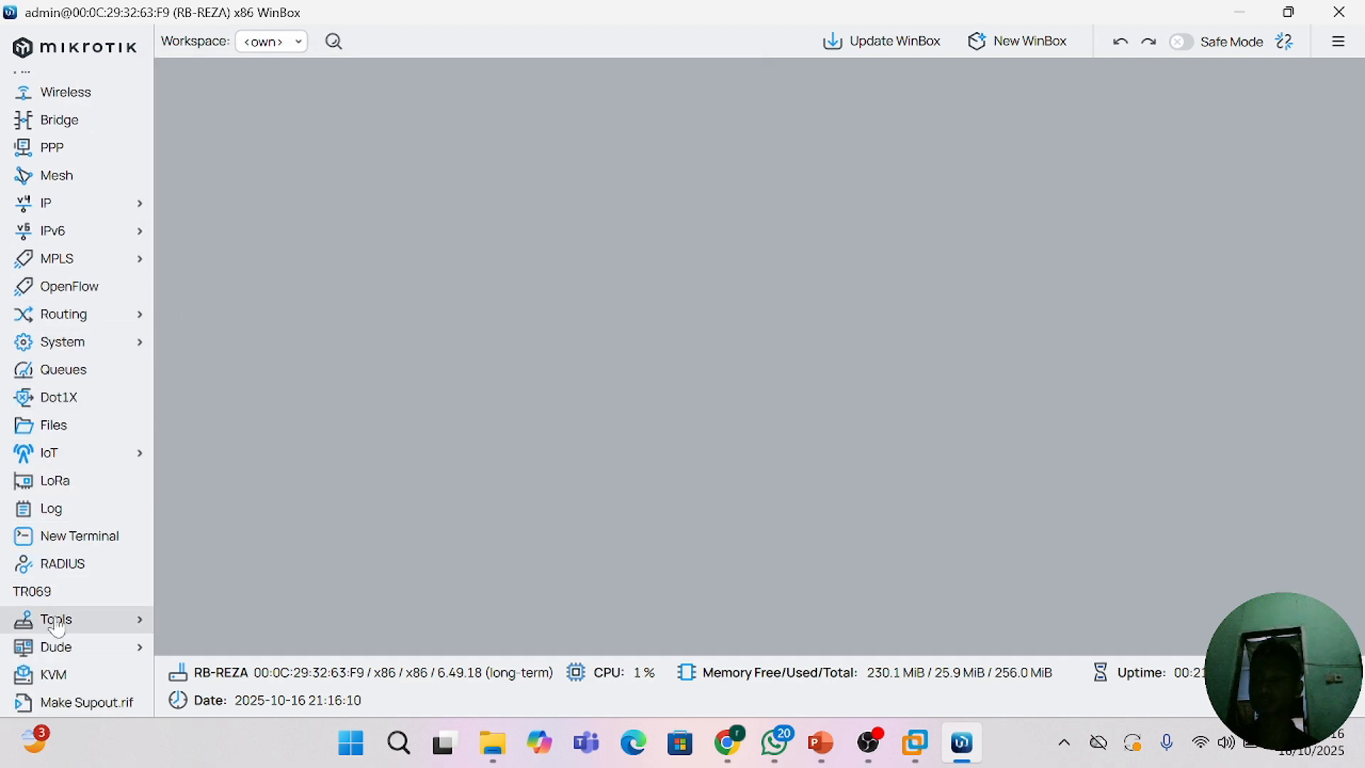
scroll(57, 626, up, 2)
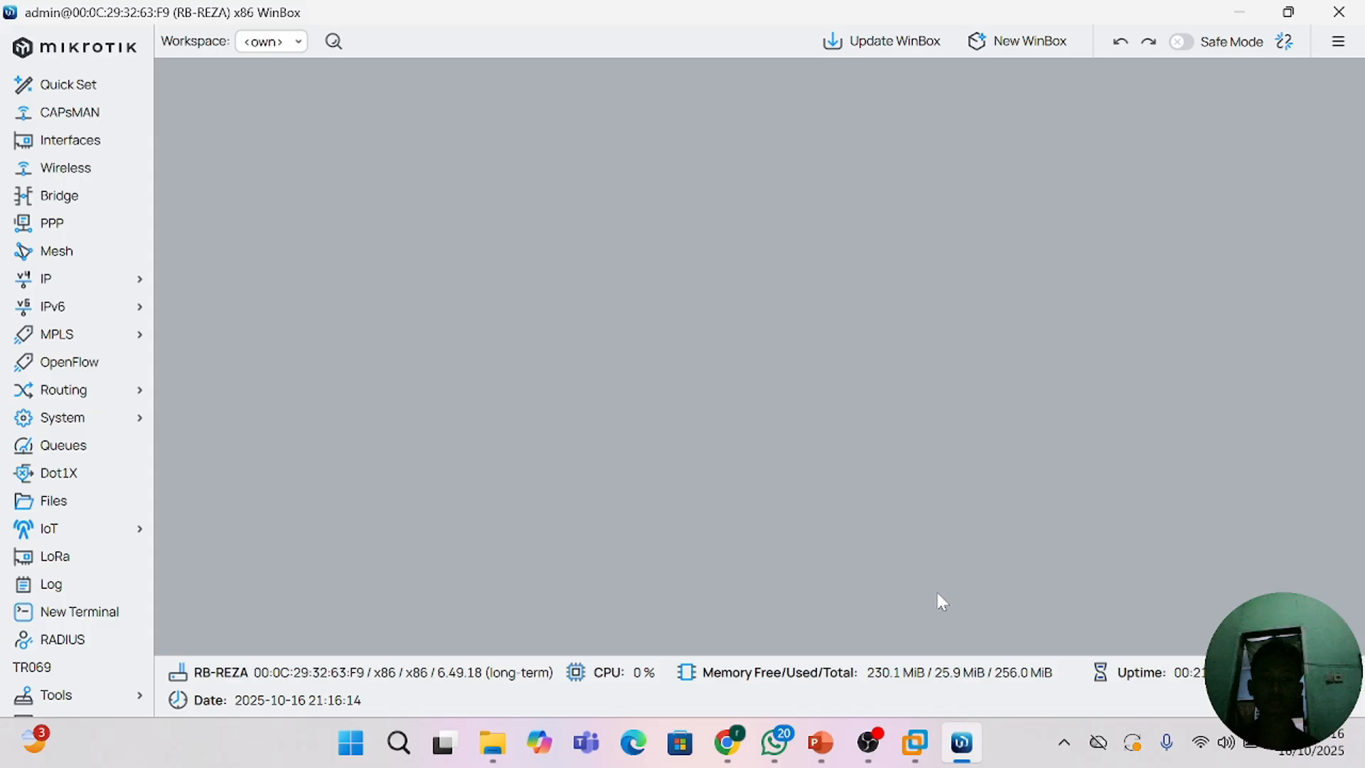
click(1339, 13)
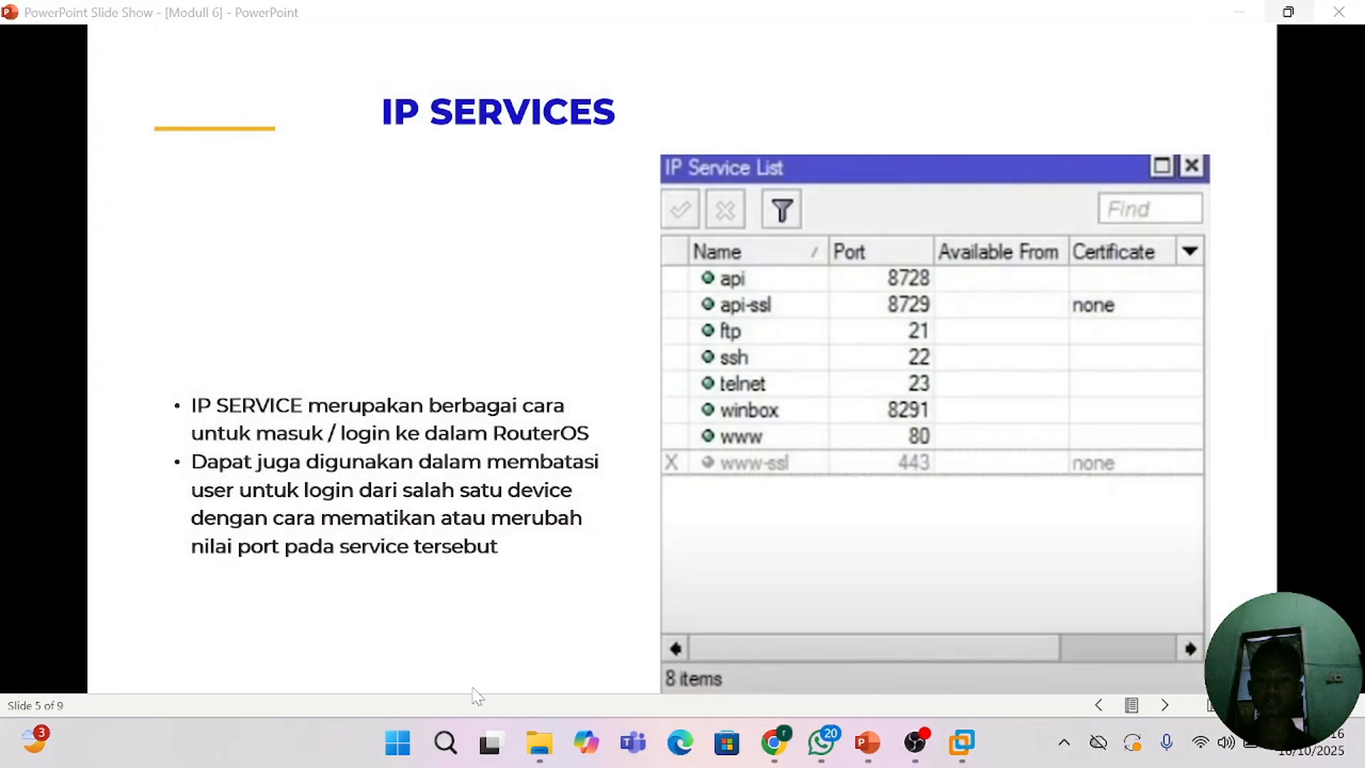
click(446, 743)
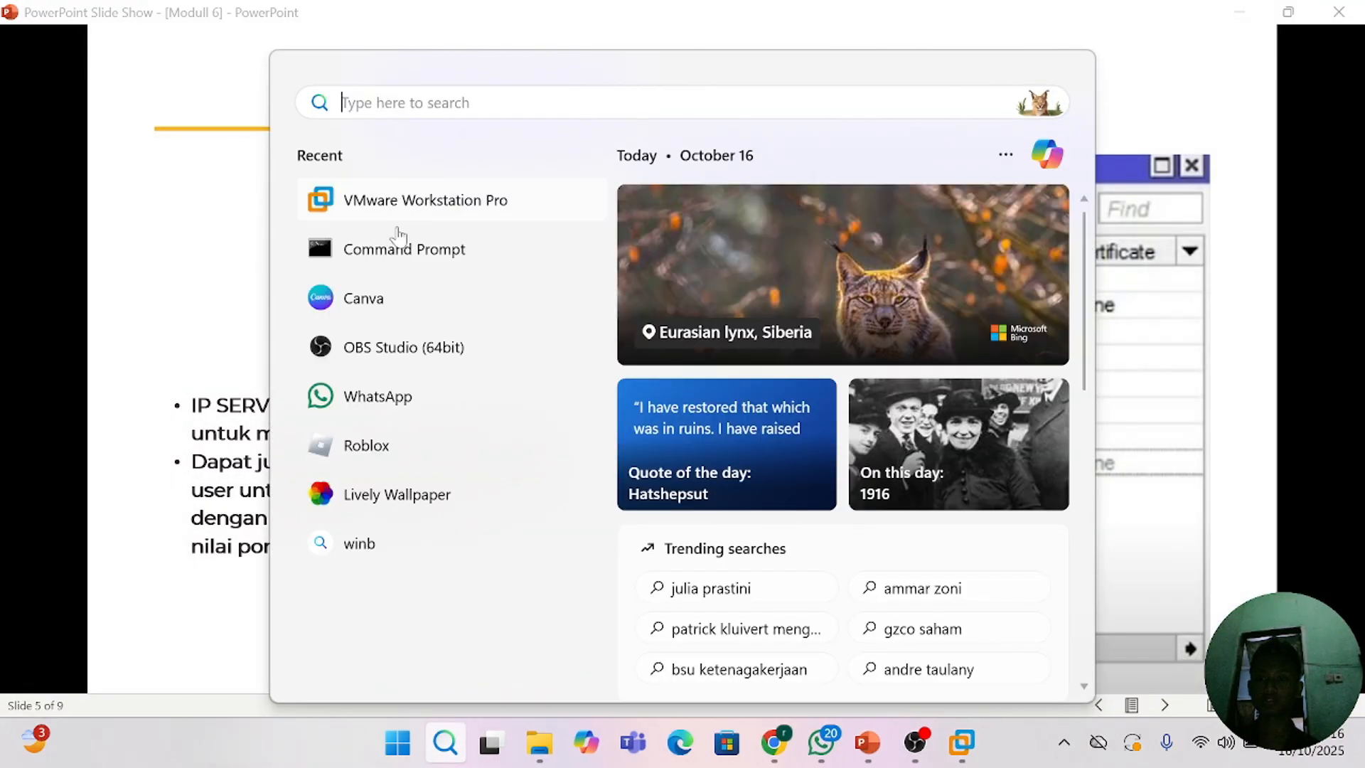
text(wi)
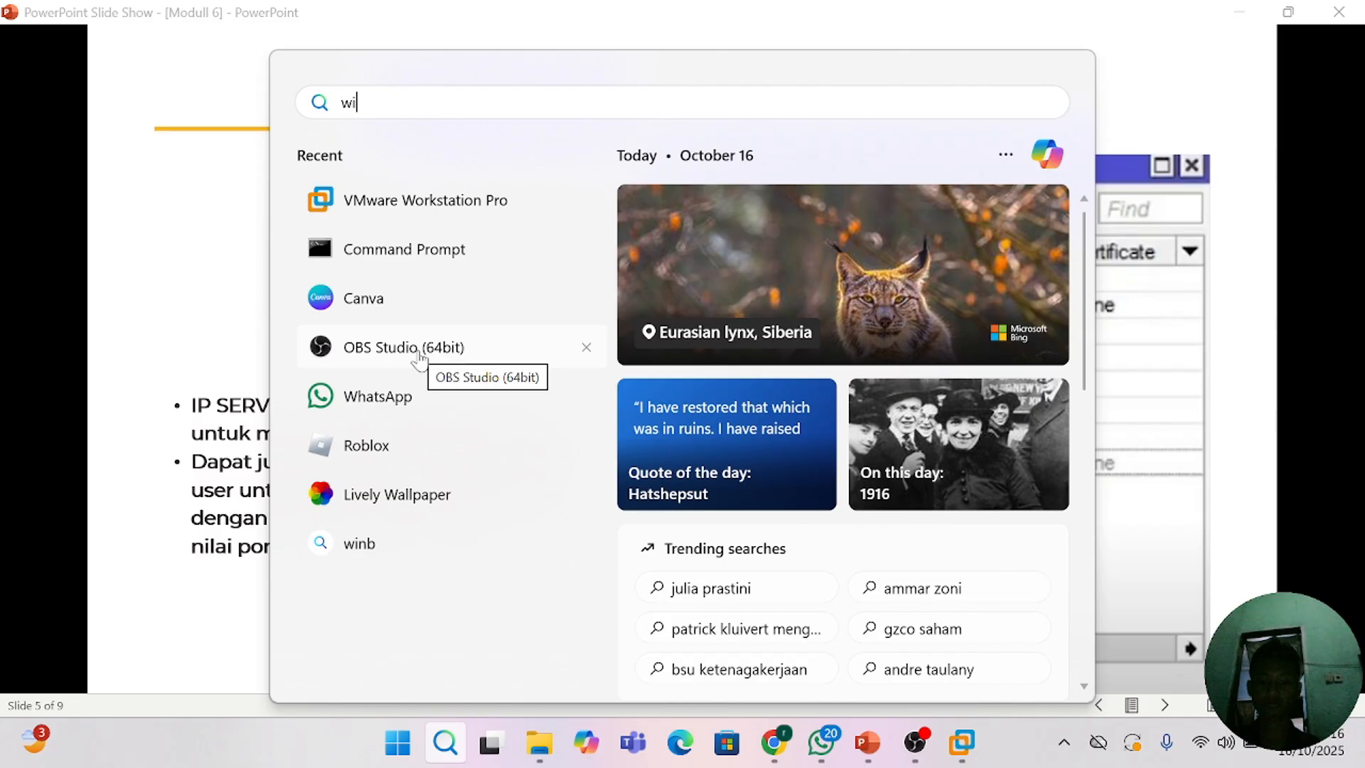
text(nb)
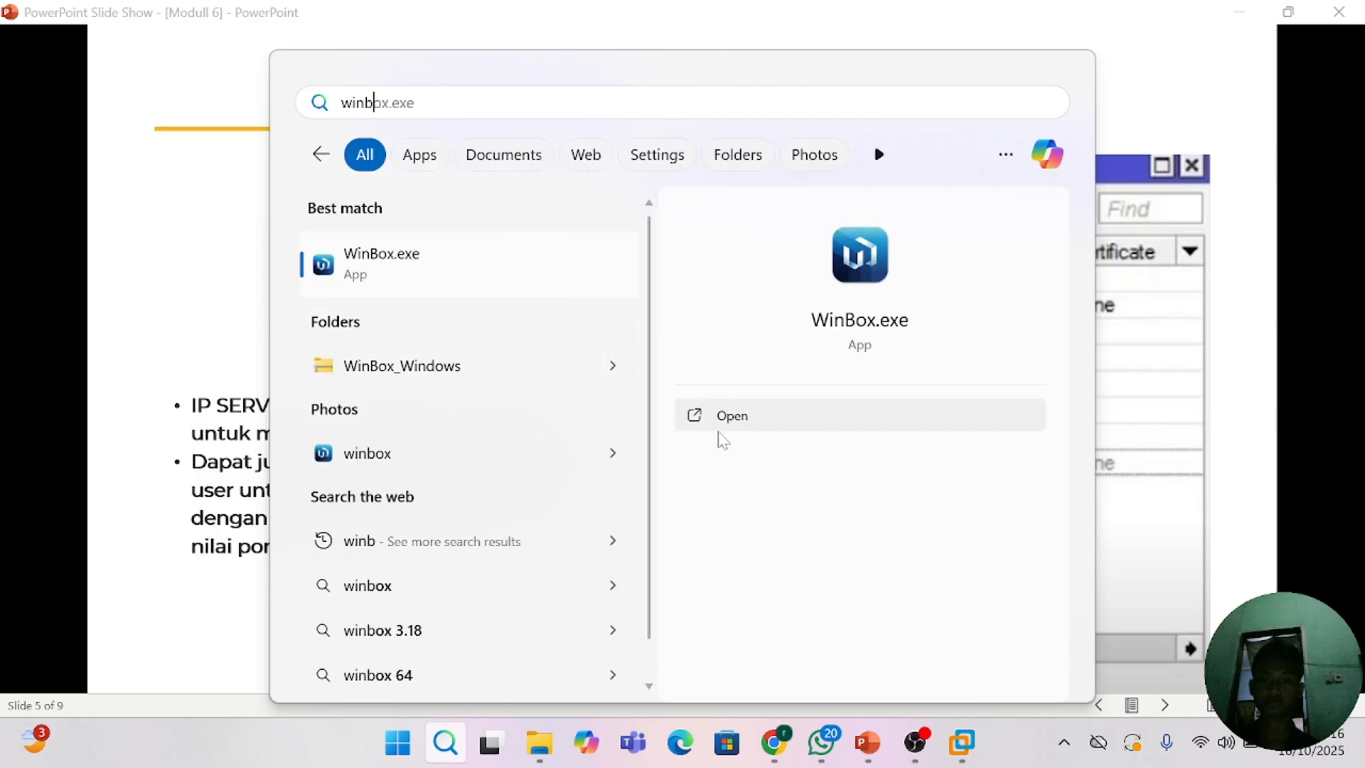
click(720, 430)
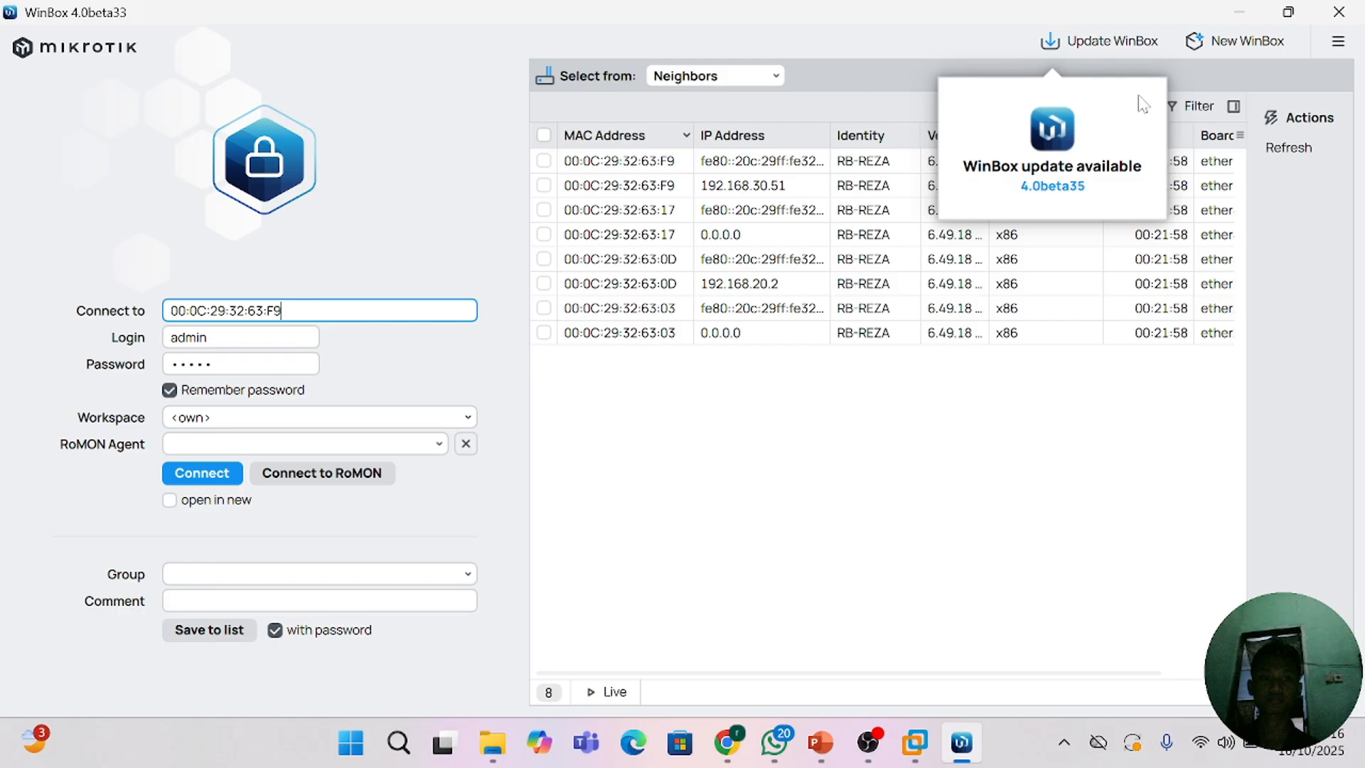
Step: Dismiss the update notice and try to connect to the neighbour at 192.168.30.51:4000 with the saved login
click(830, 451)
click(767, 195)
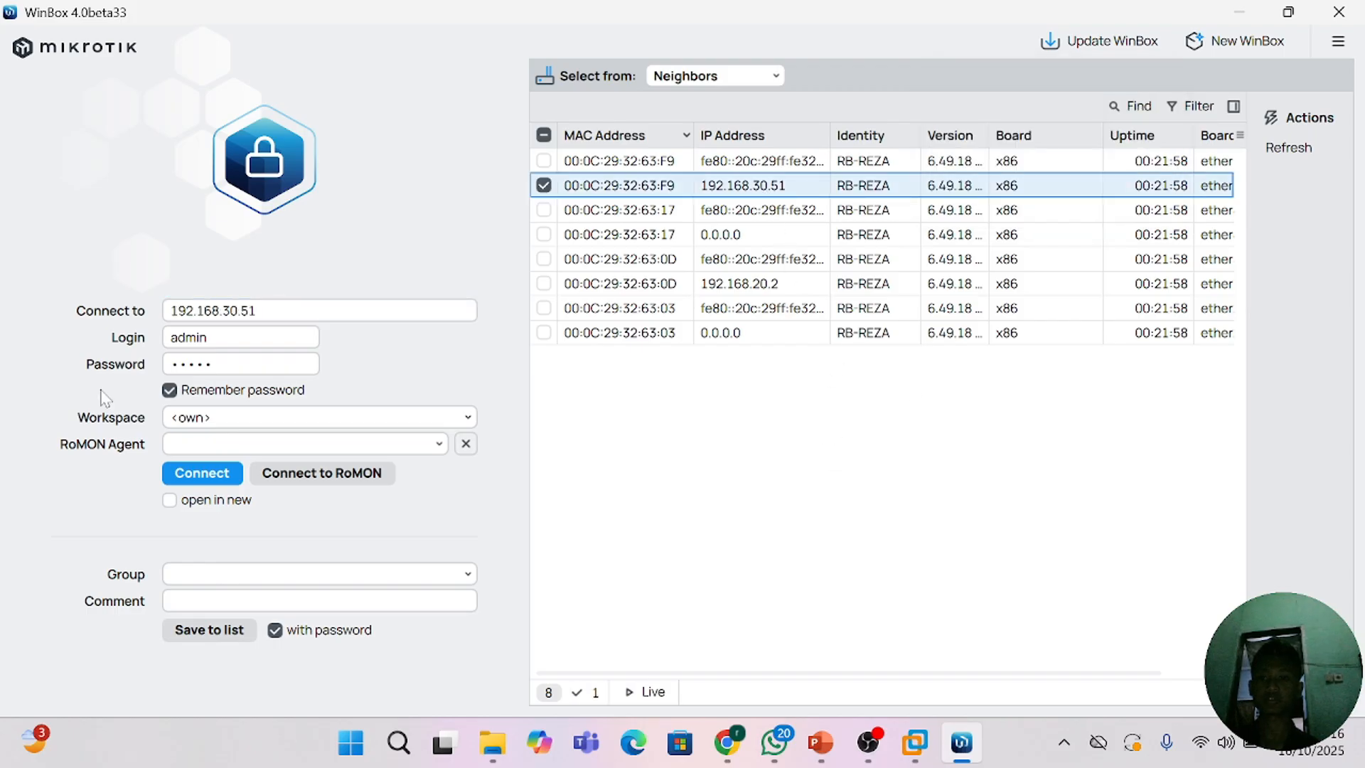
click(279, 310)
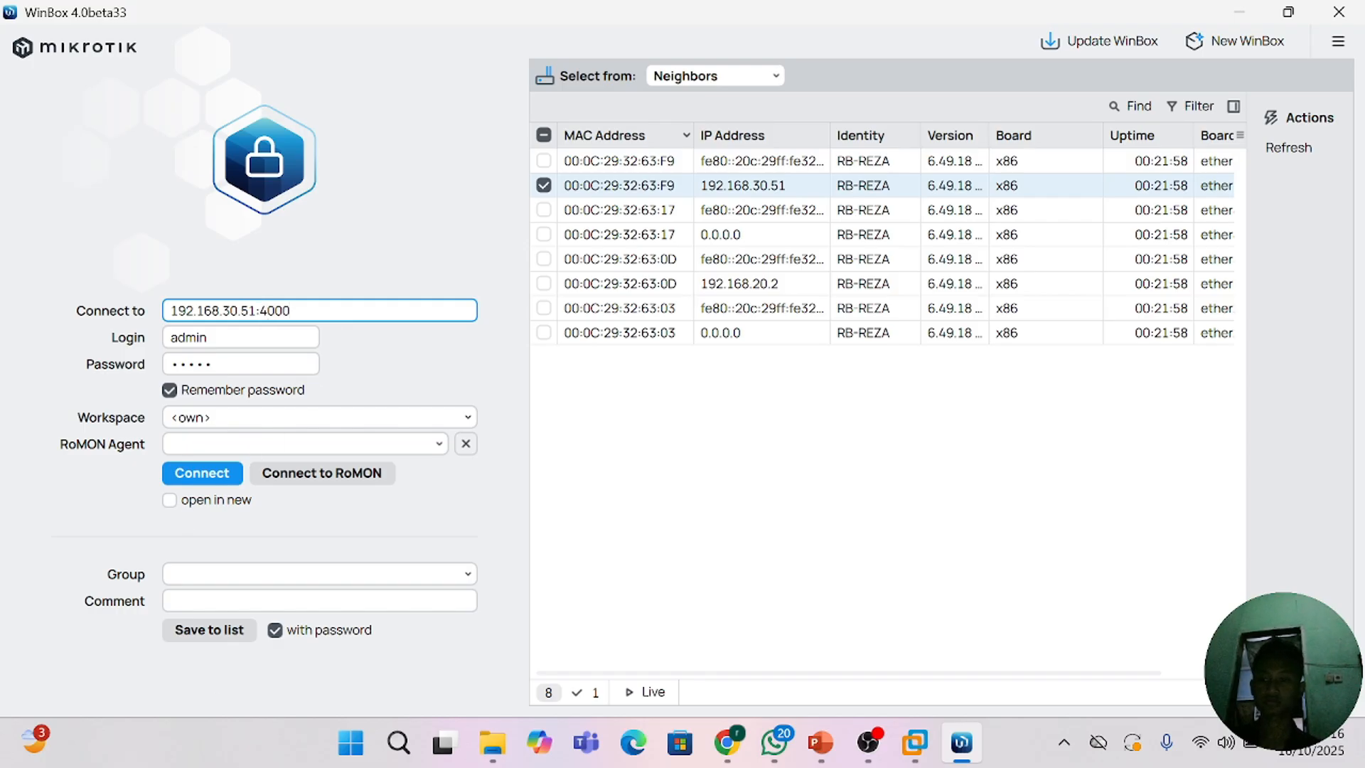
click(186, 475)
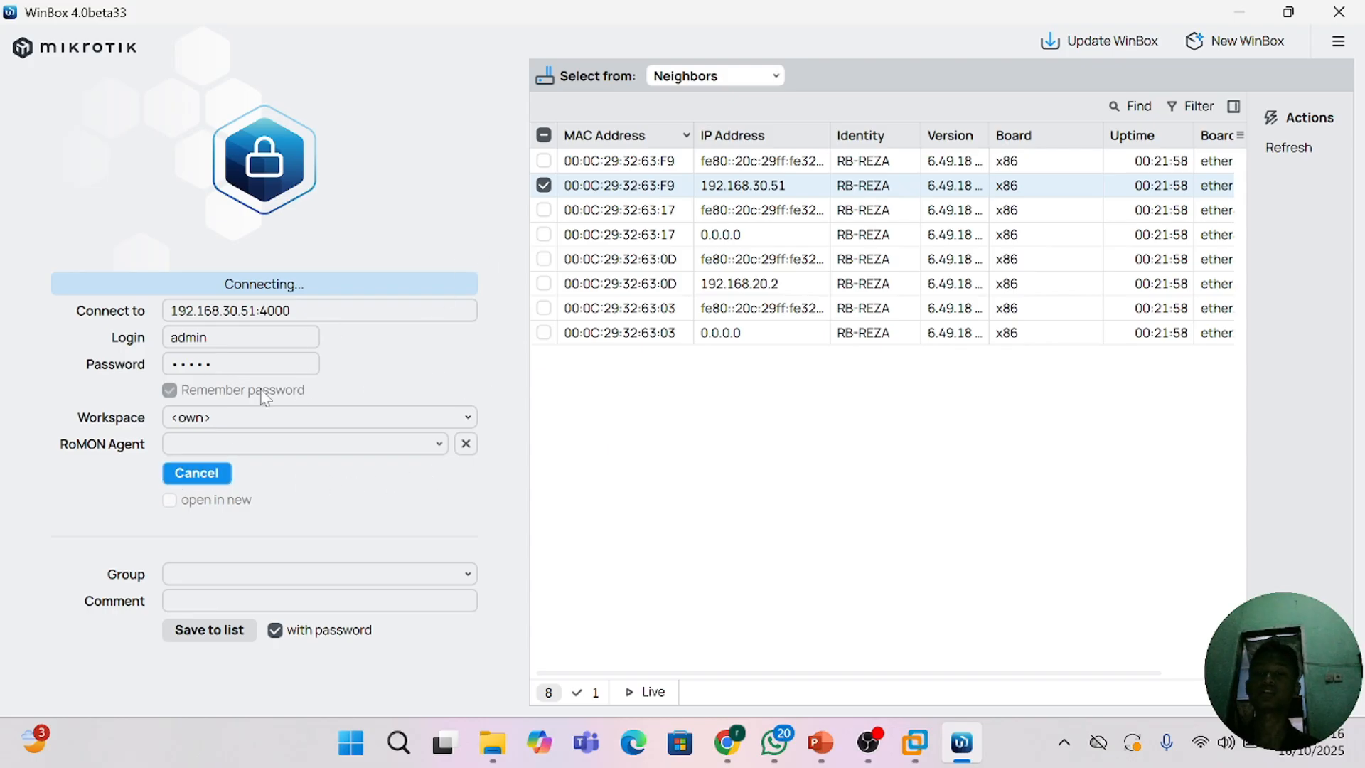
click(186, 475)
Step: Change the connection address to 192.168.30.51:3000, try to connect and cancel the attempt
click(342, 311)
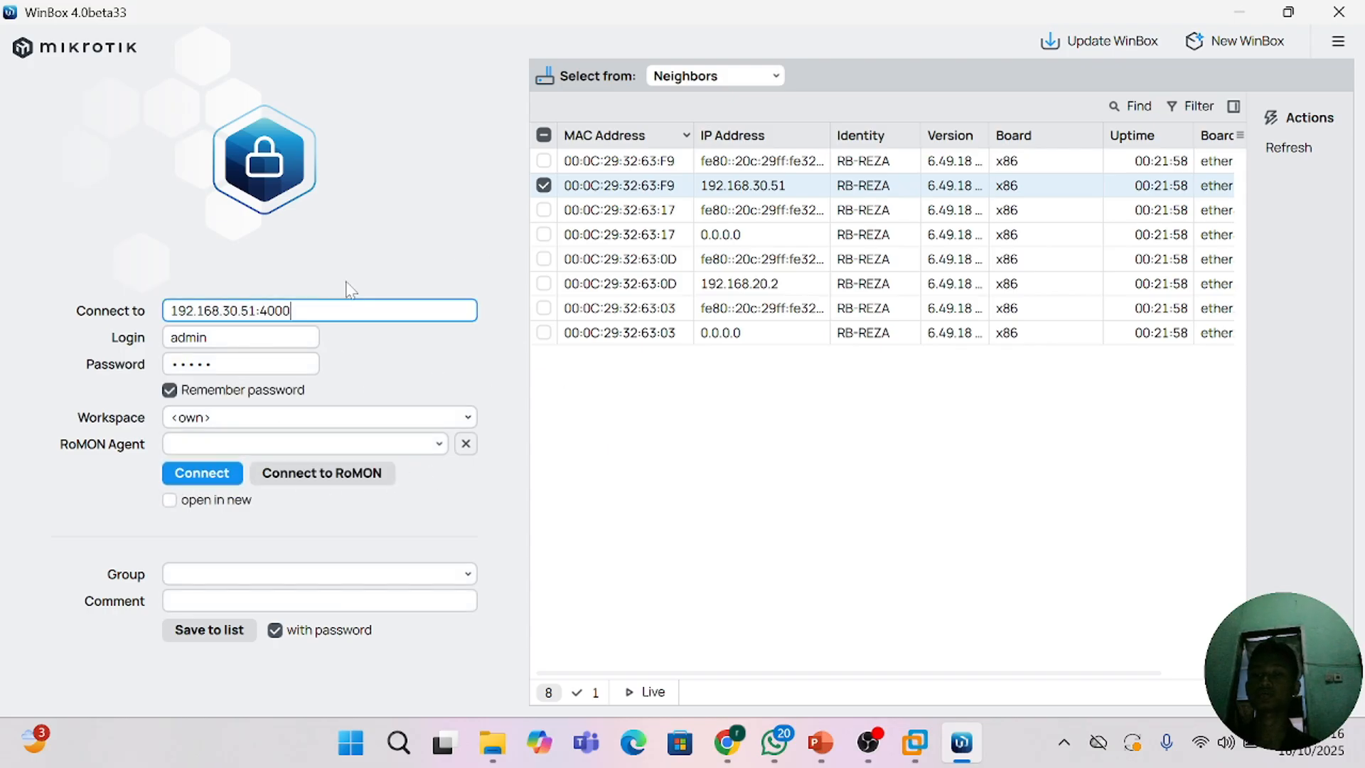
key(BackSpace)
text(30)
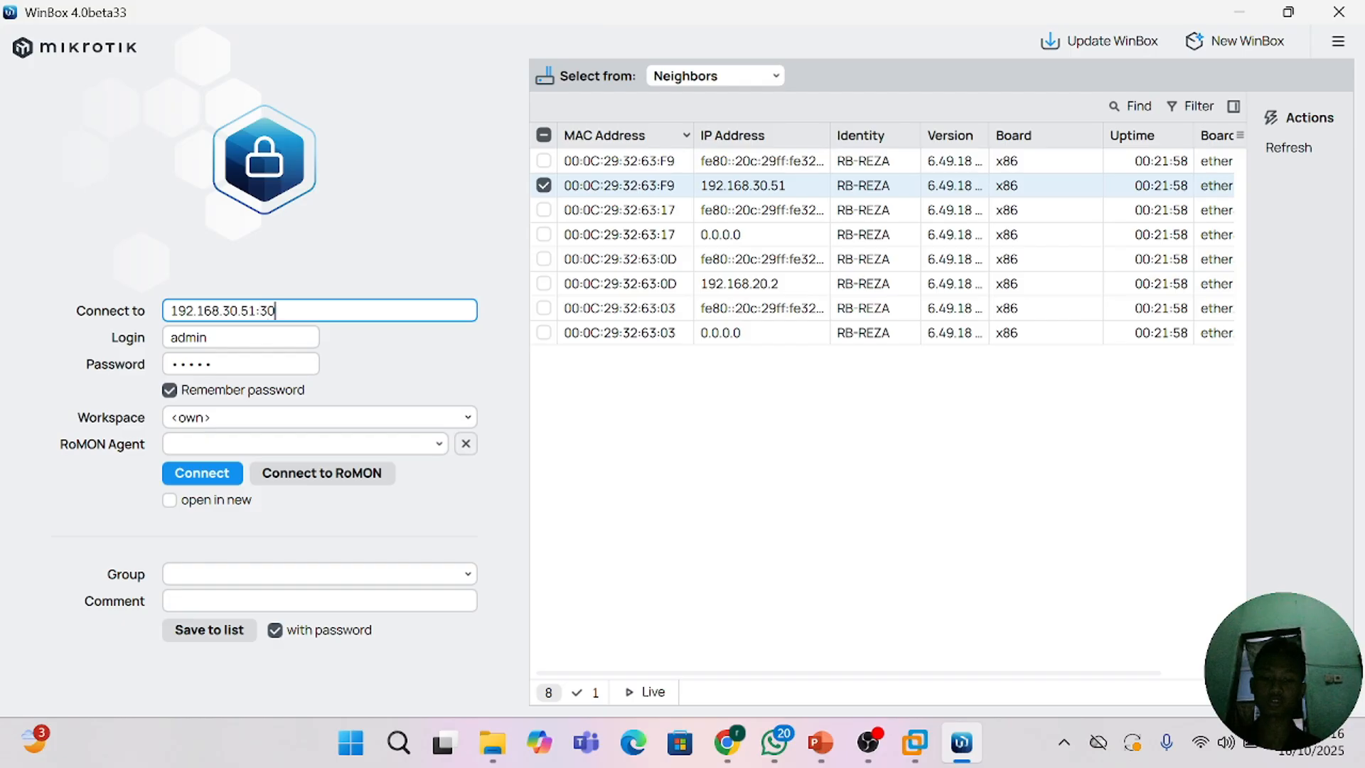
click(170, 473)
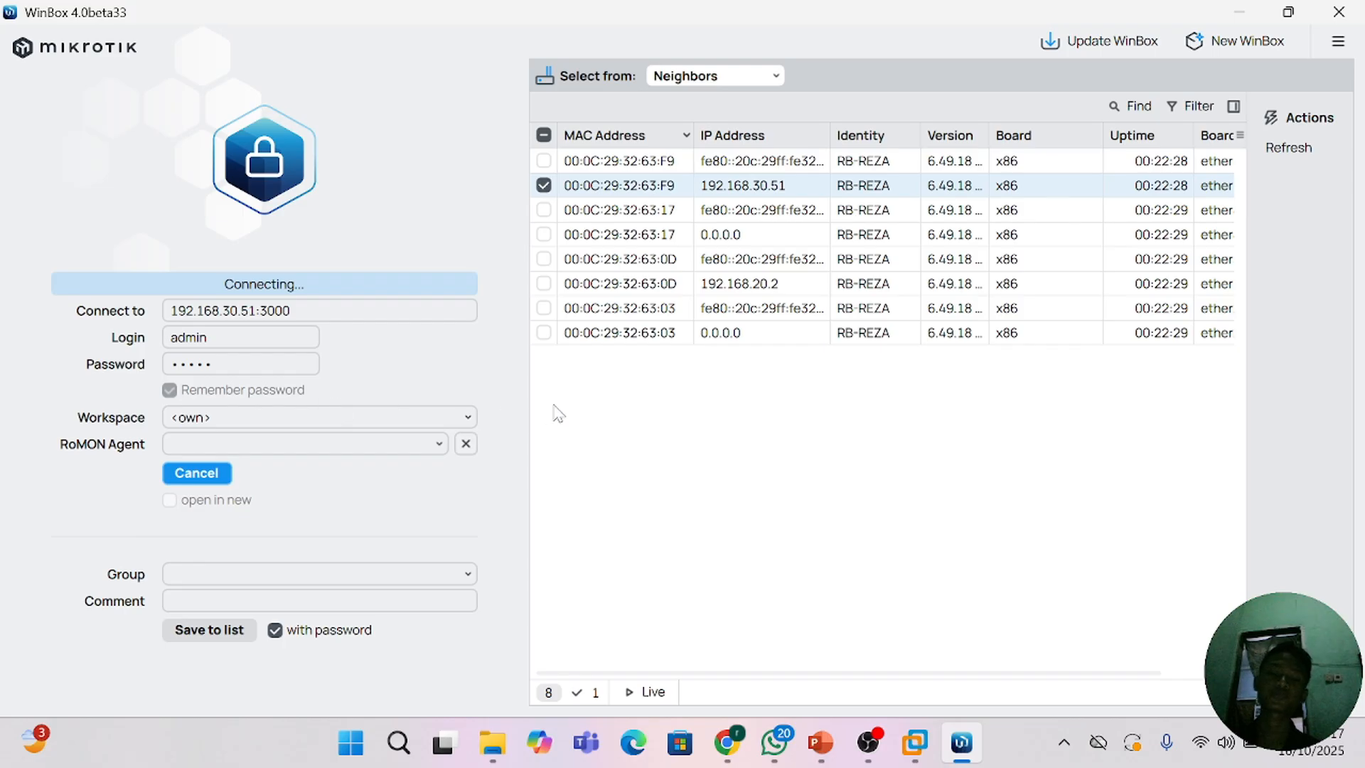
click(206, 474)
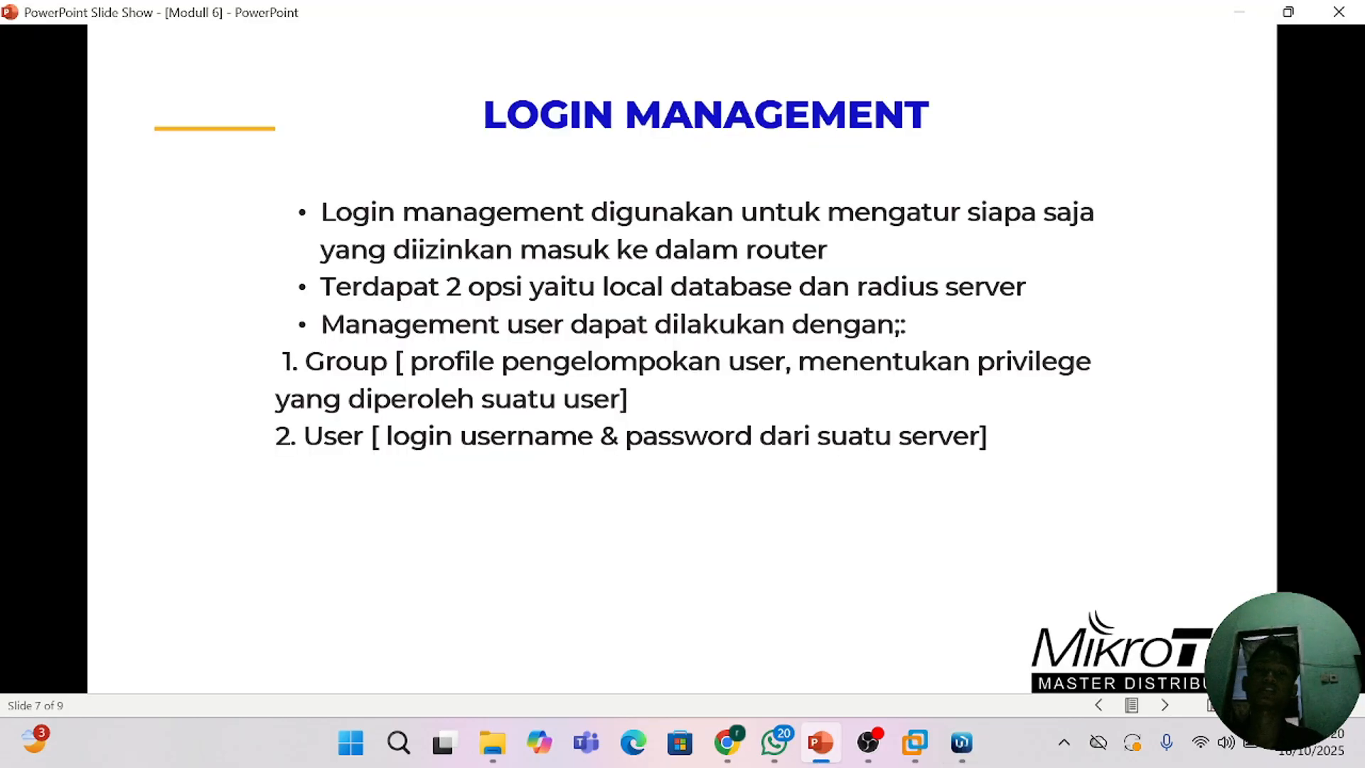